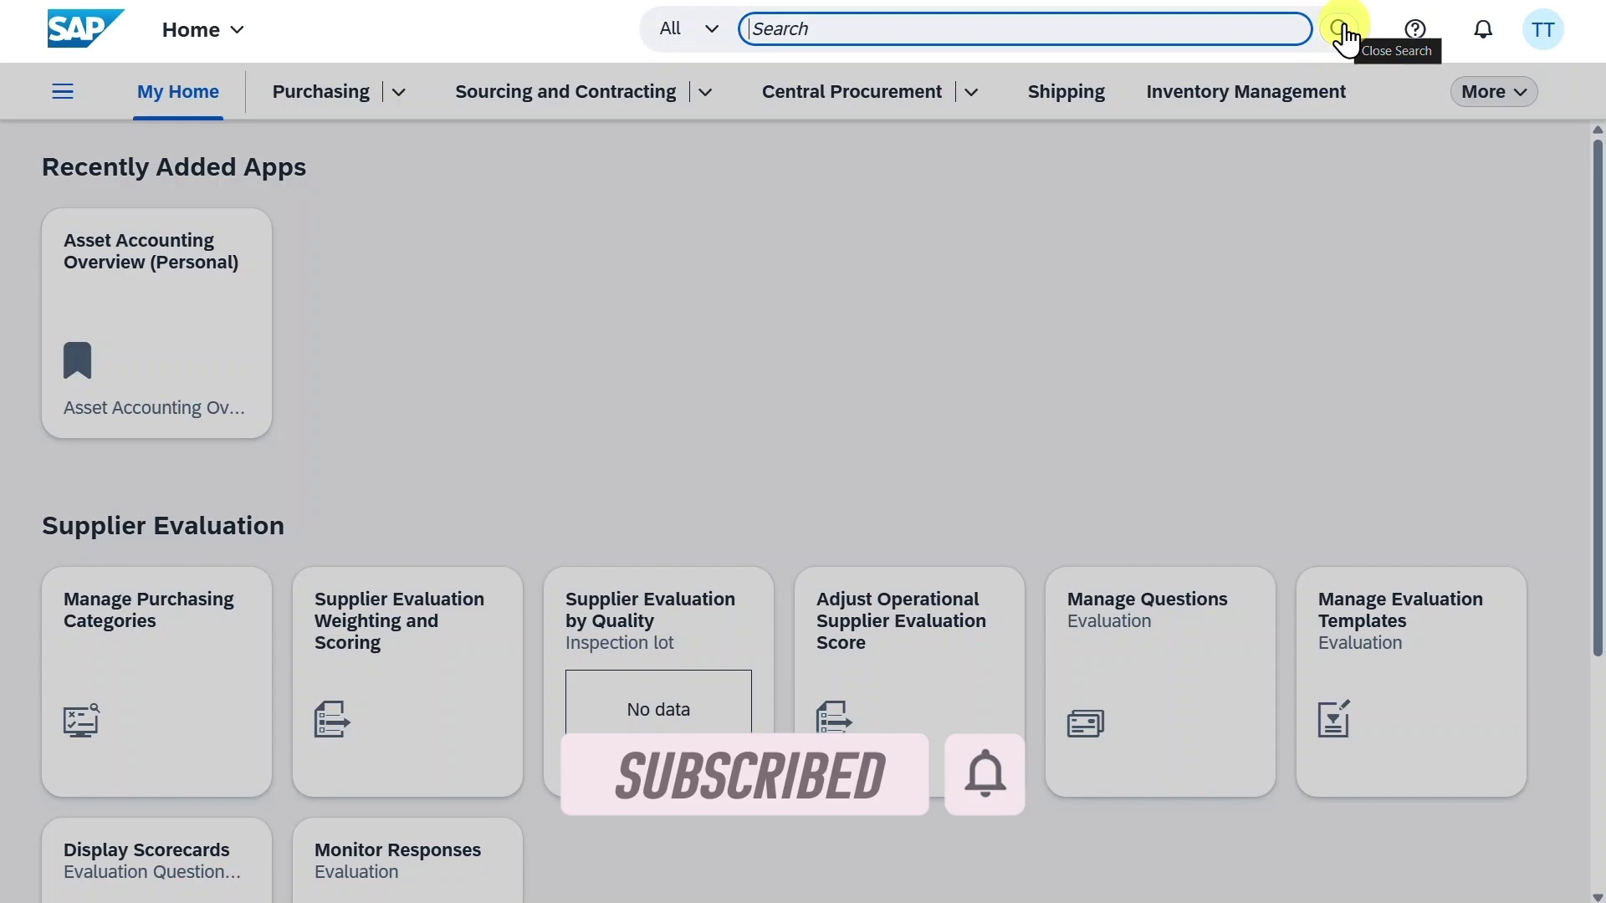
Search the launchpad for 'manage glo' and launch Manage Global Hierarchies
type("manage ")
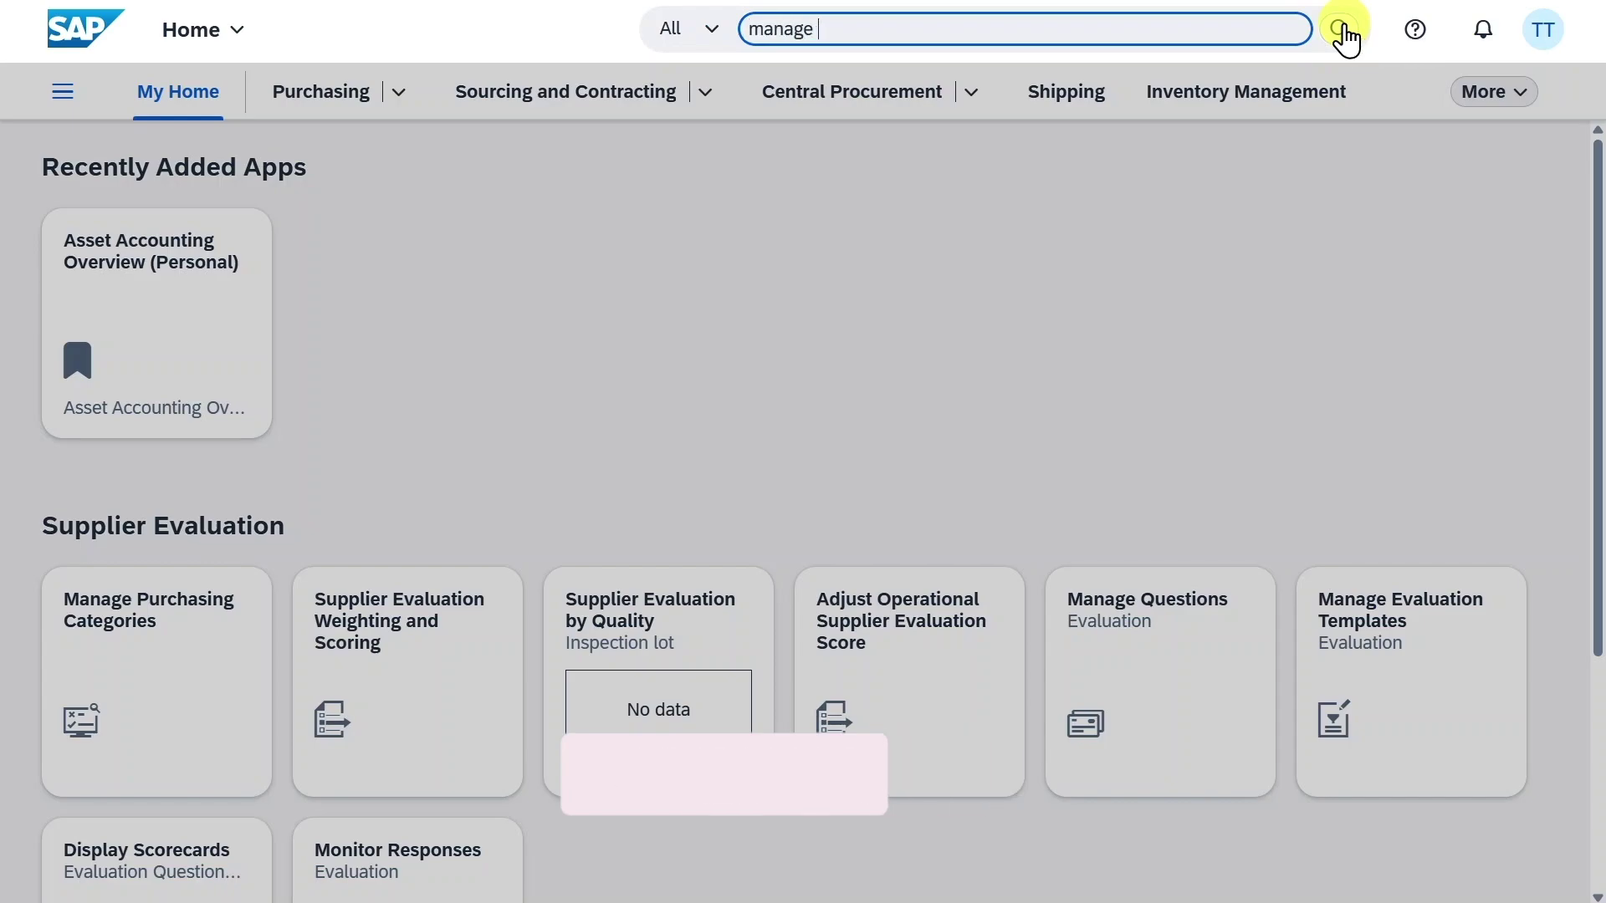
type("lglo")
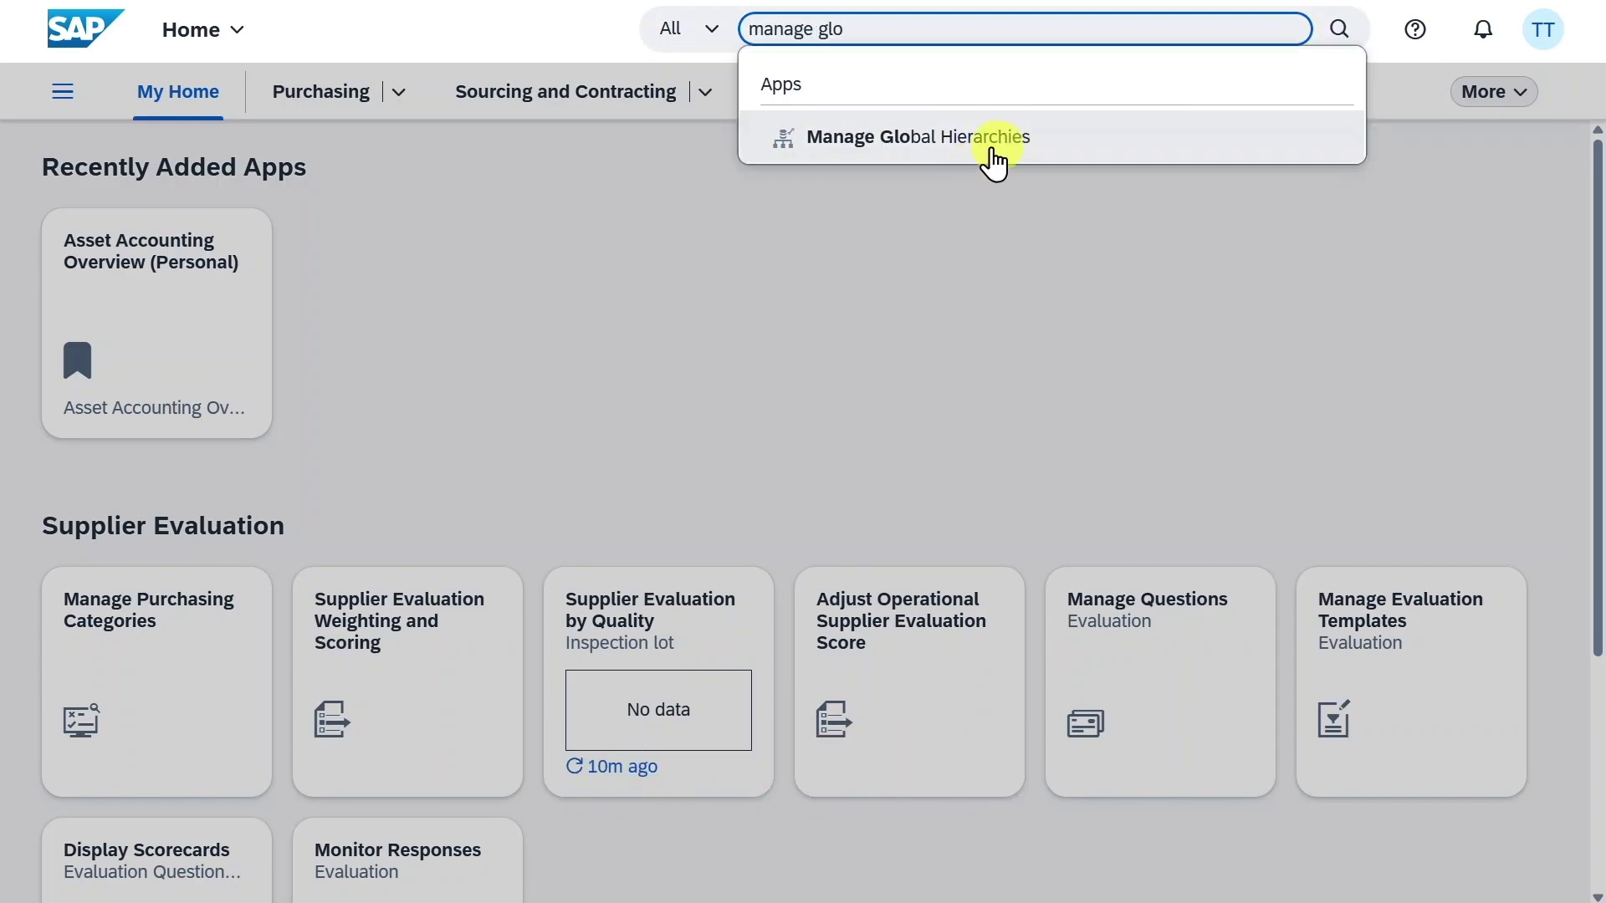
left_click(986, 147)
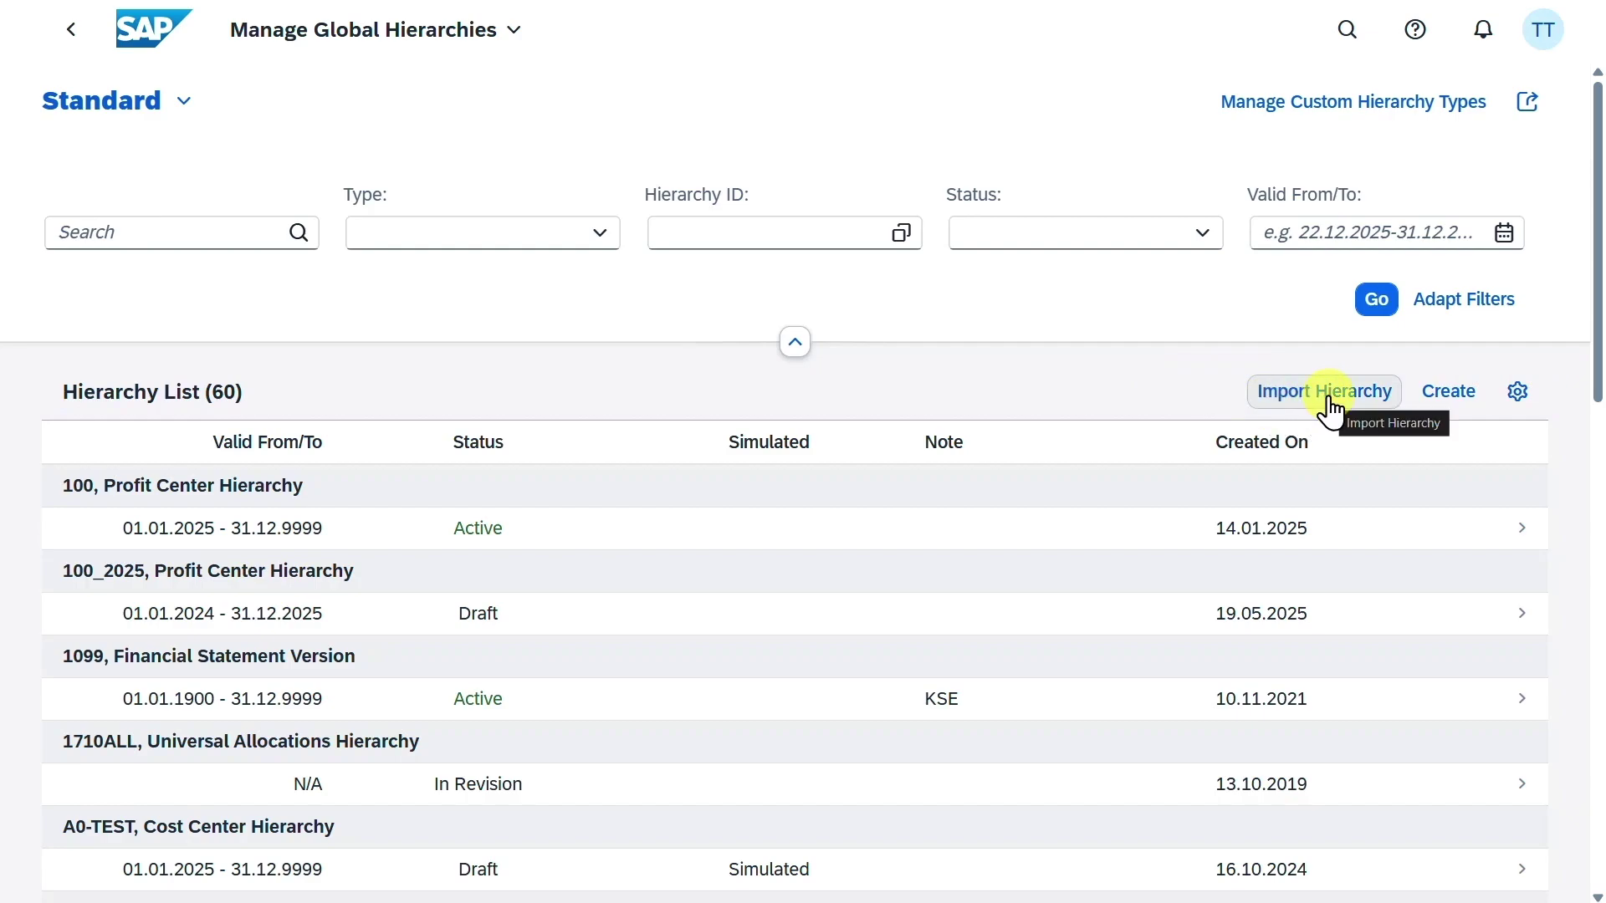
Start a new hierarchy of type Financial Statement Version
left_click(1447, 398)
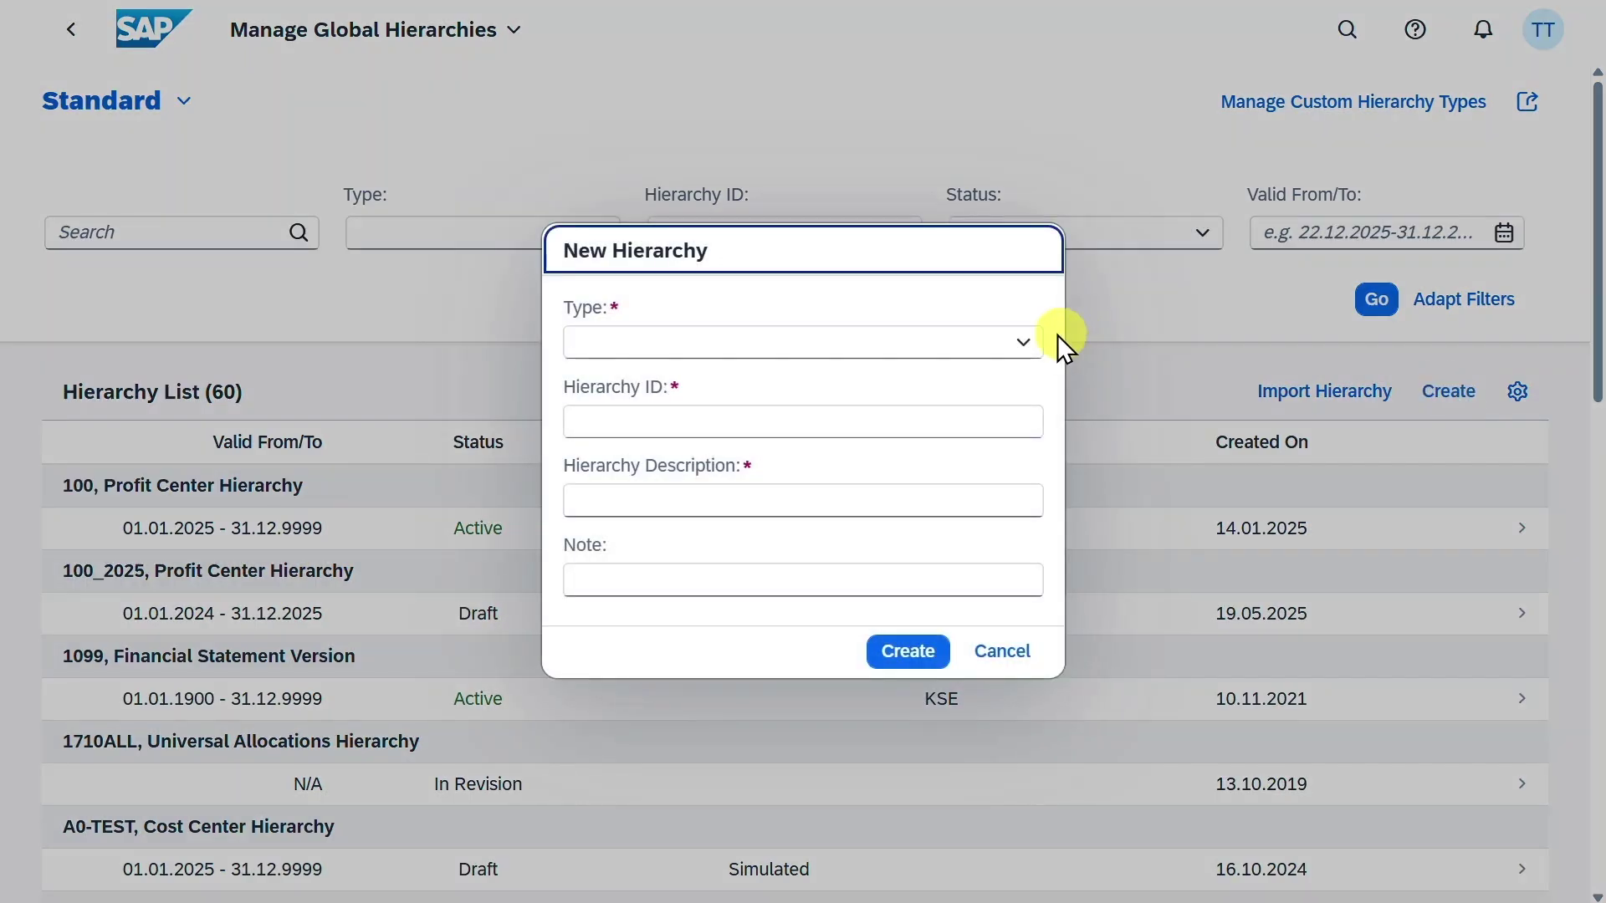
left_click(1021, 350)
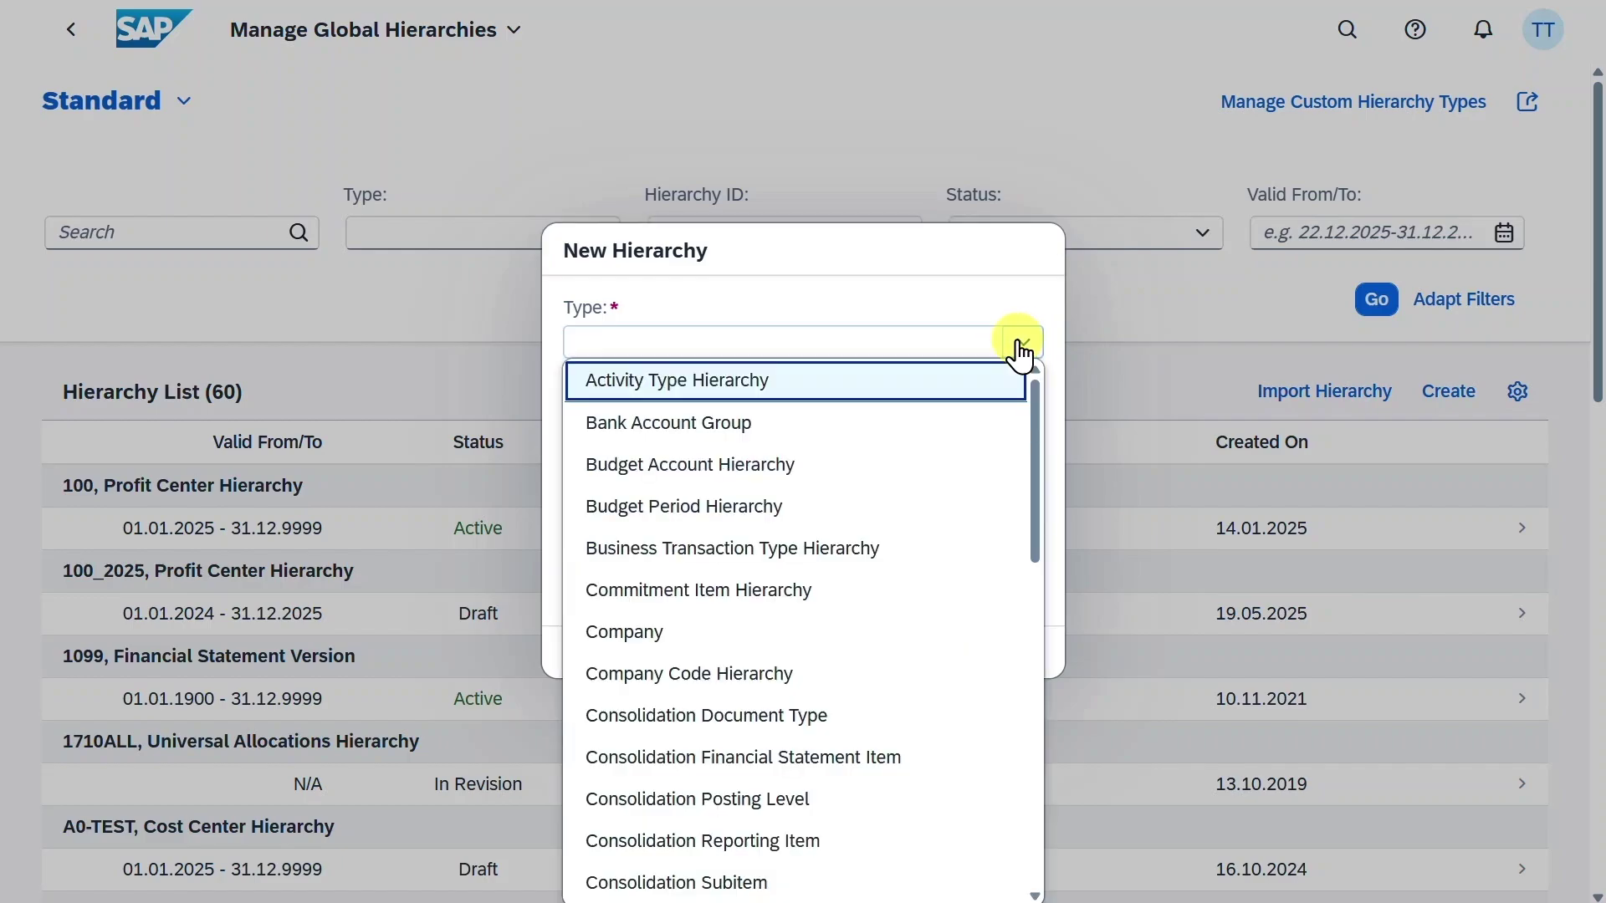
left_click(1025, 343)
left_click(1027, 343)
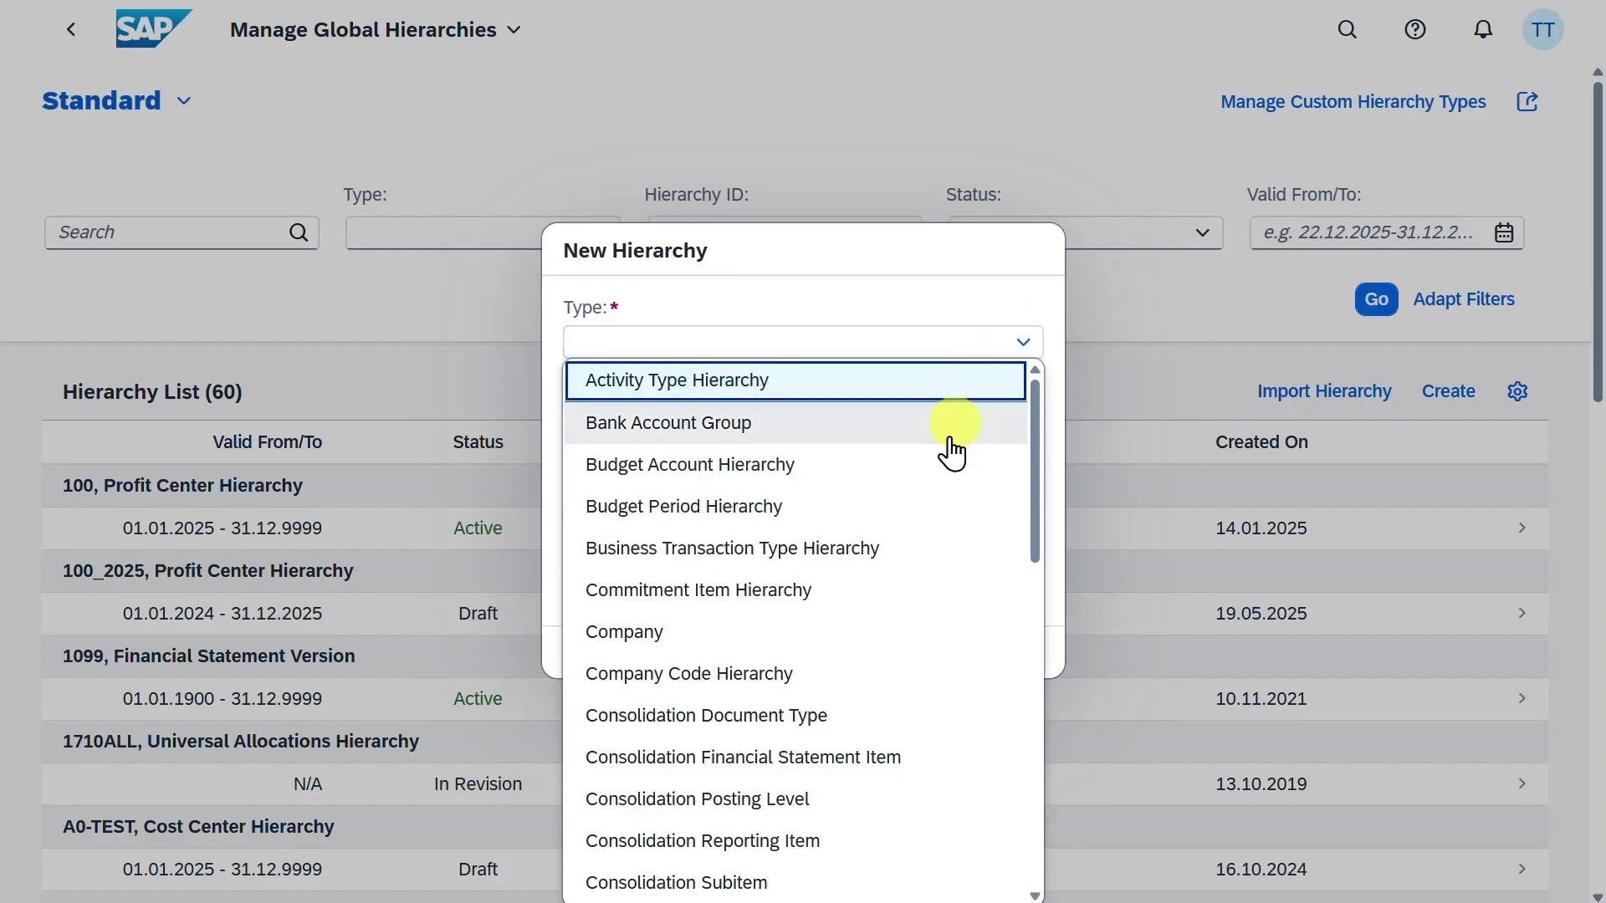
scroll(912, 558, "down", 2)
scroll(909, 559, "down", 2)
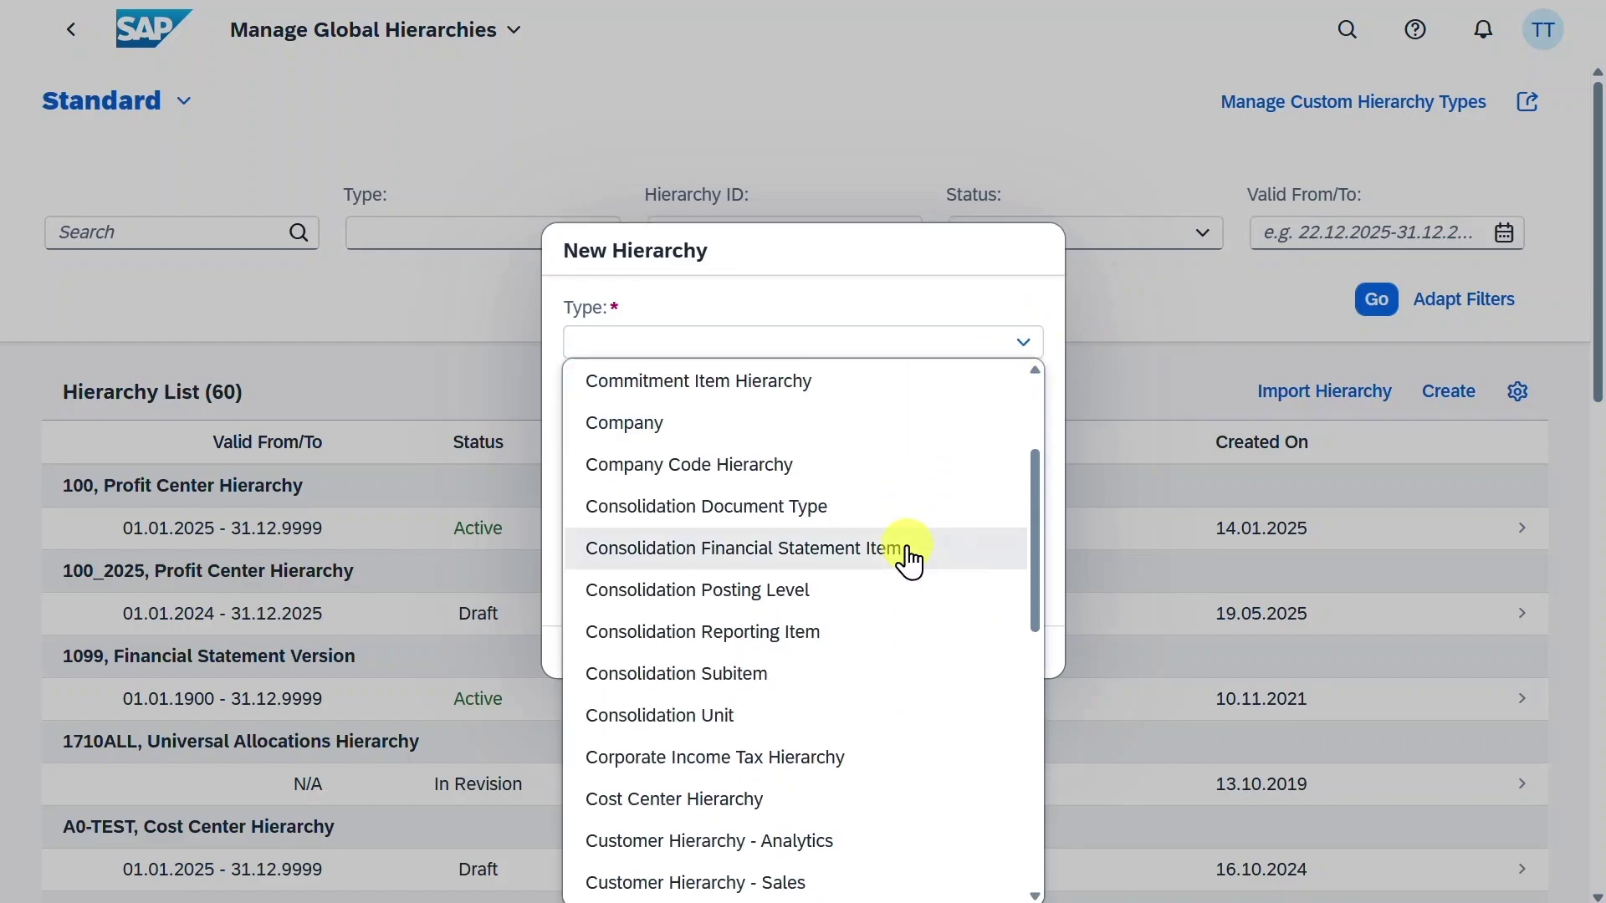
scroll(909, 559, "up", 5)
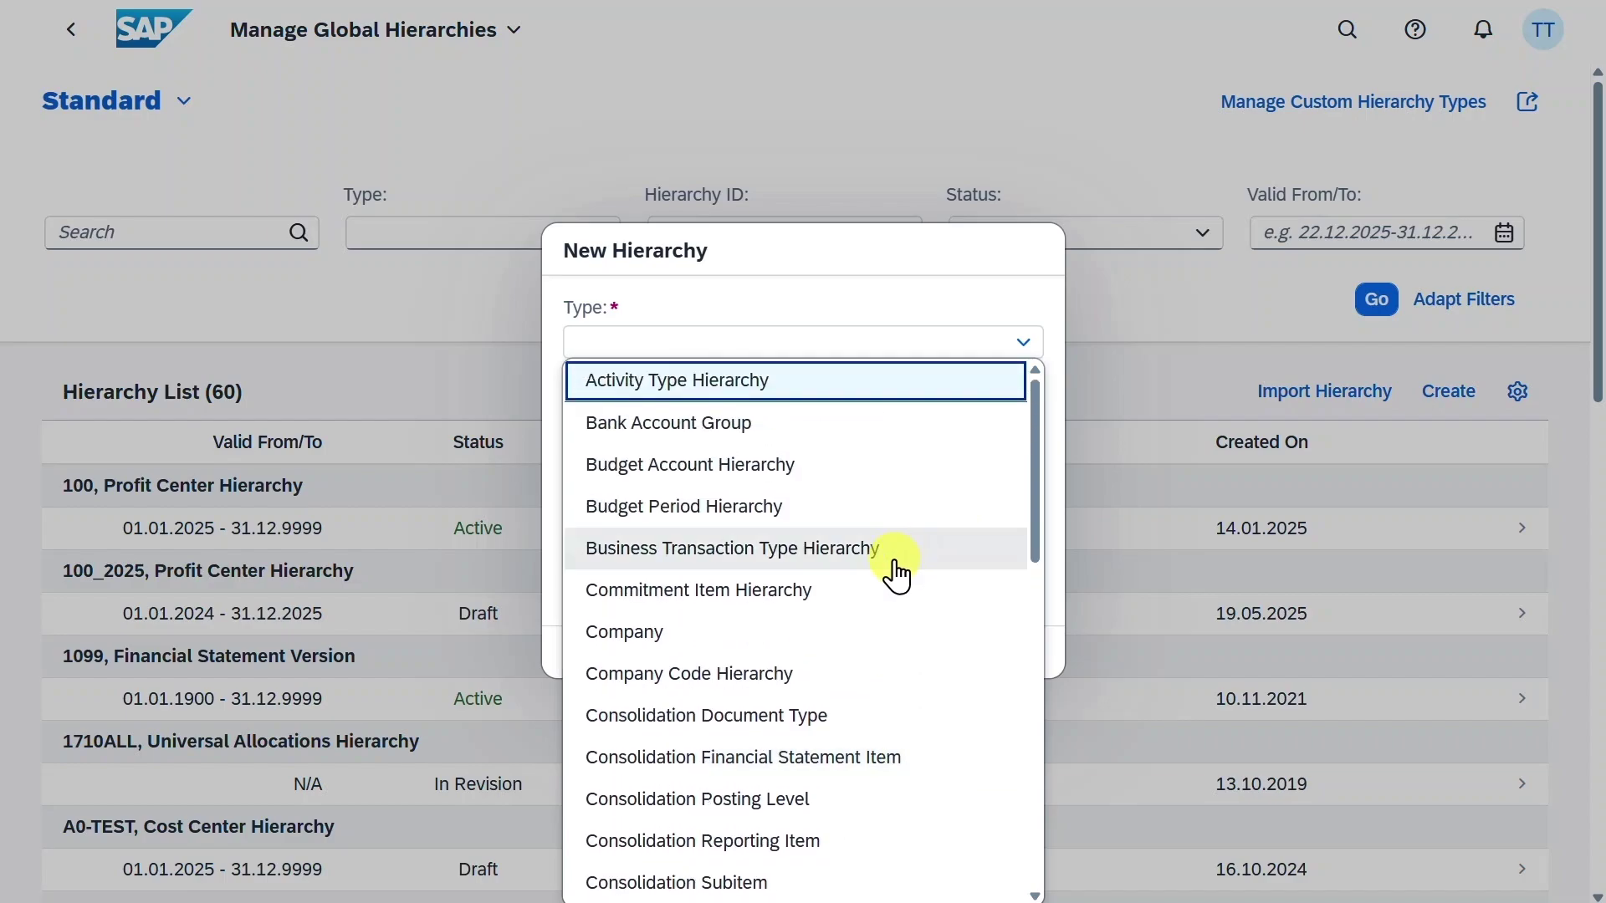
scroll(896, 575, "down", 5)
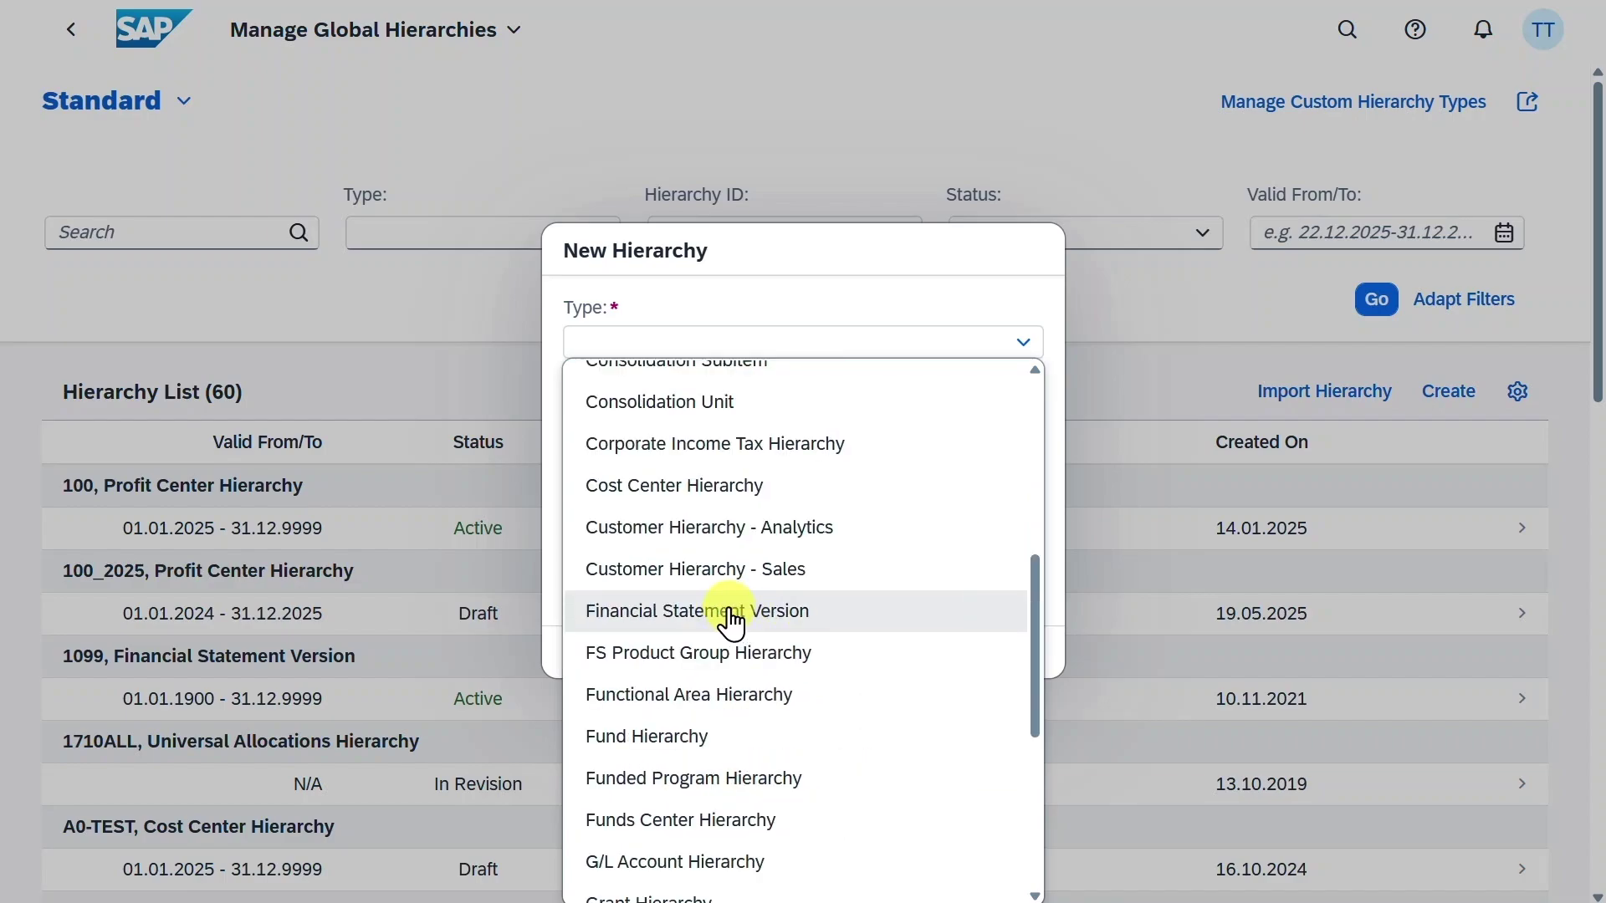
left_click(730, 618)
Enter hierarchy ID Z999 and chart of accounts YCOA via value help
left_click(756, 301)
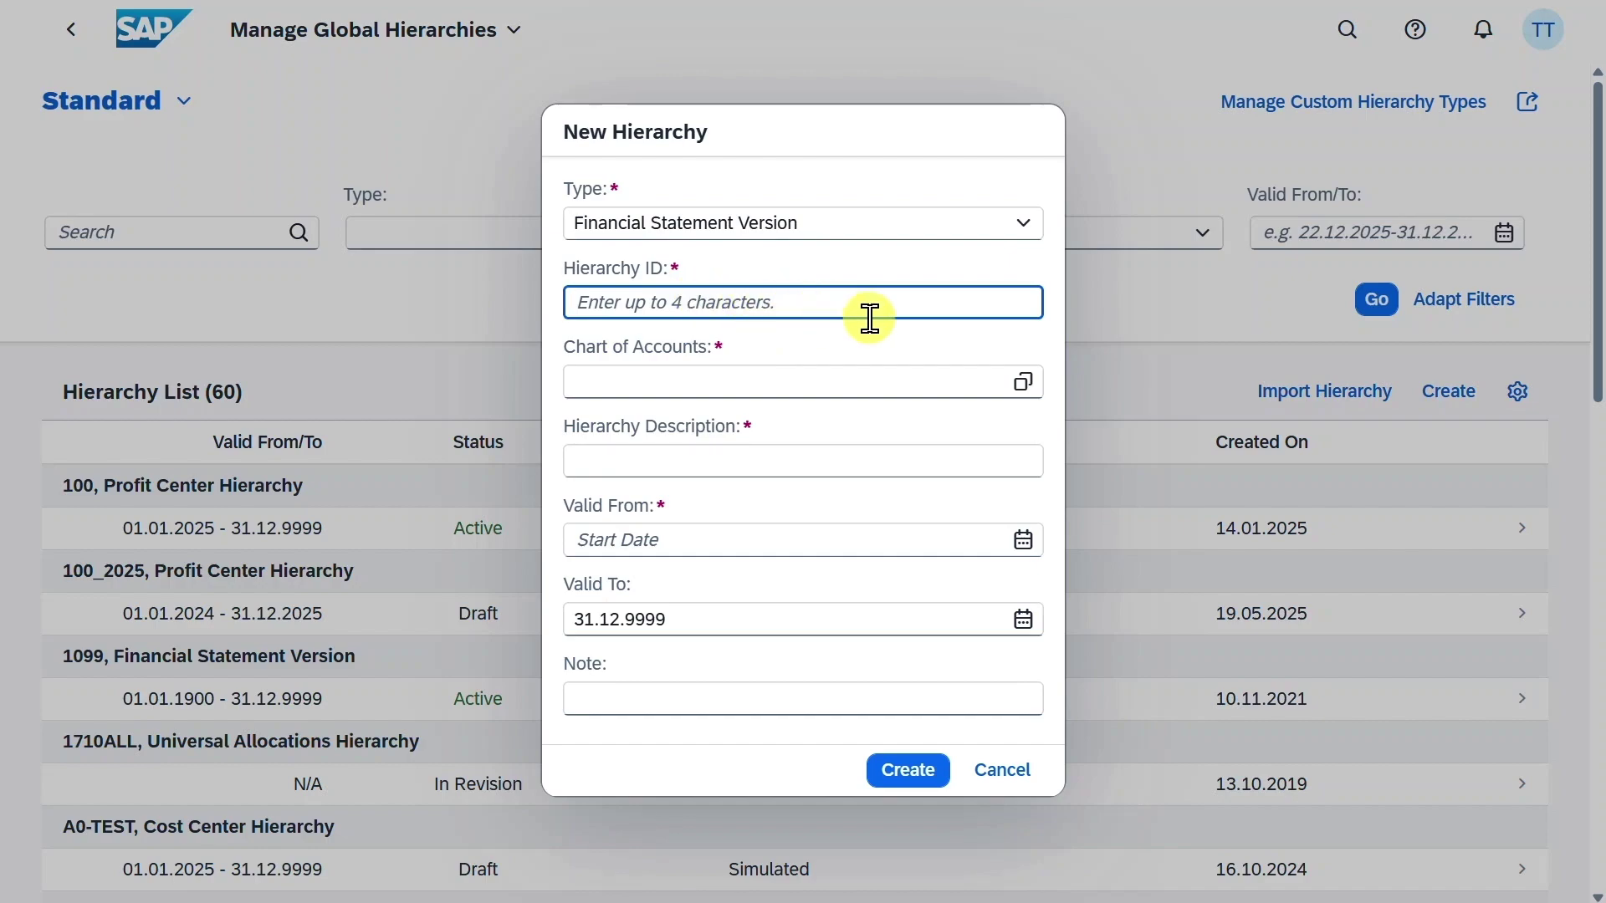
type("Z999")
left_click(627, 381)
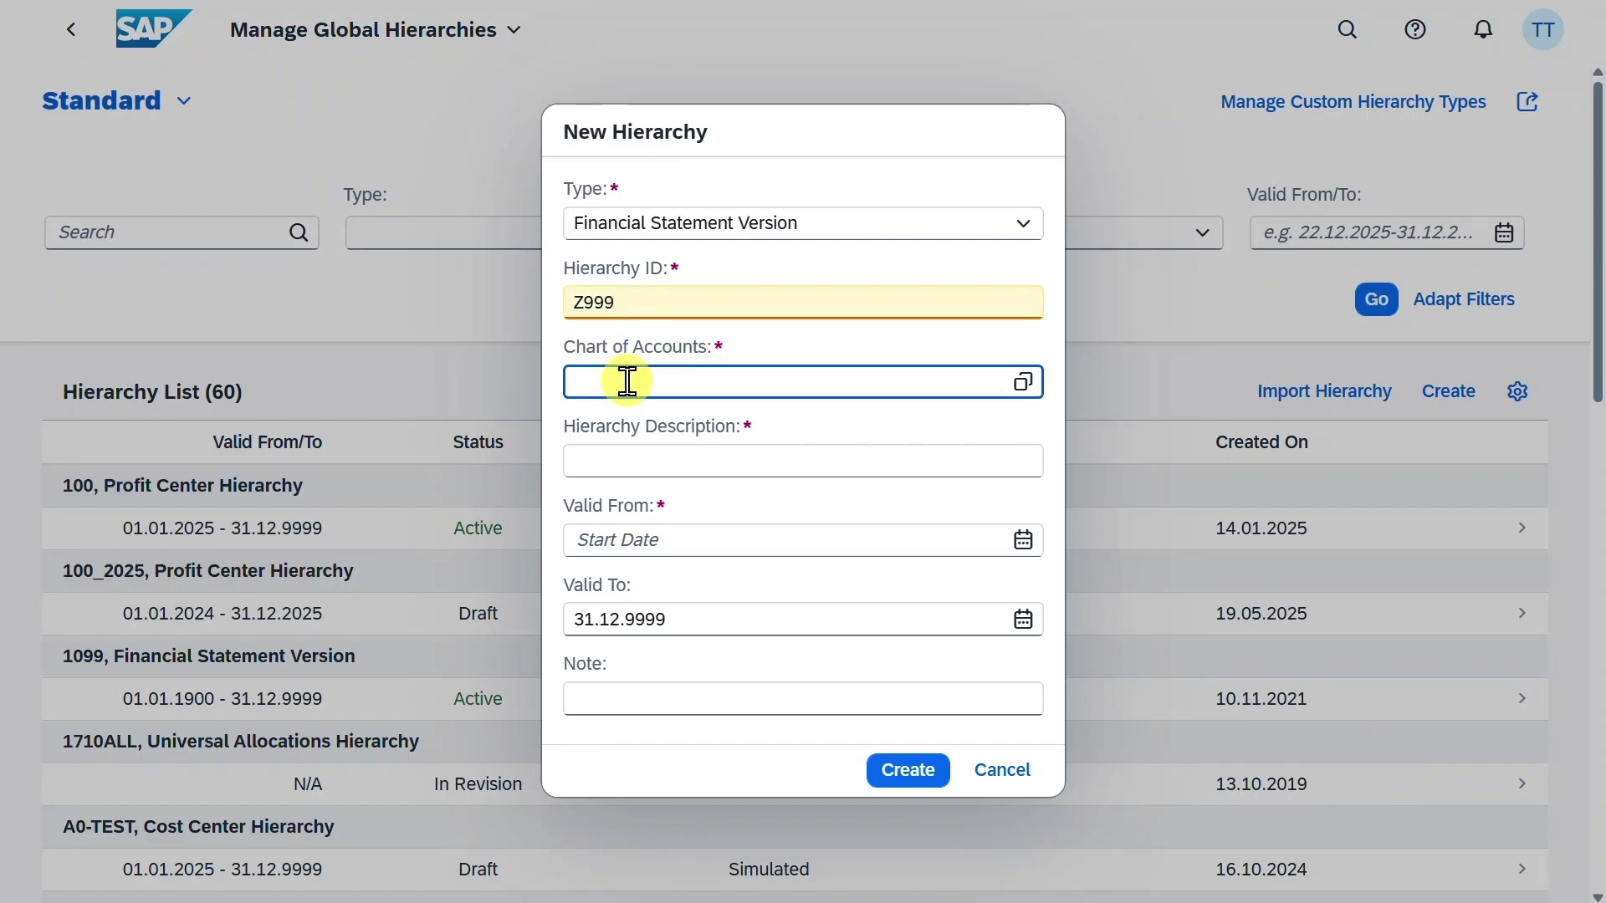
key("F4")
type("YCOA")
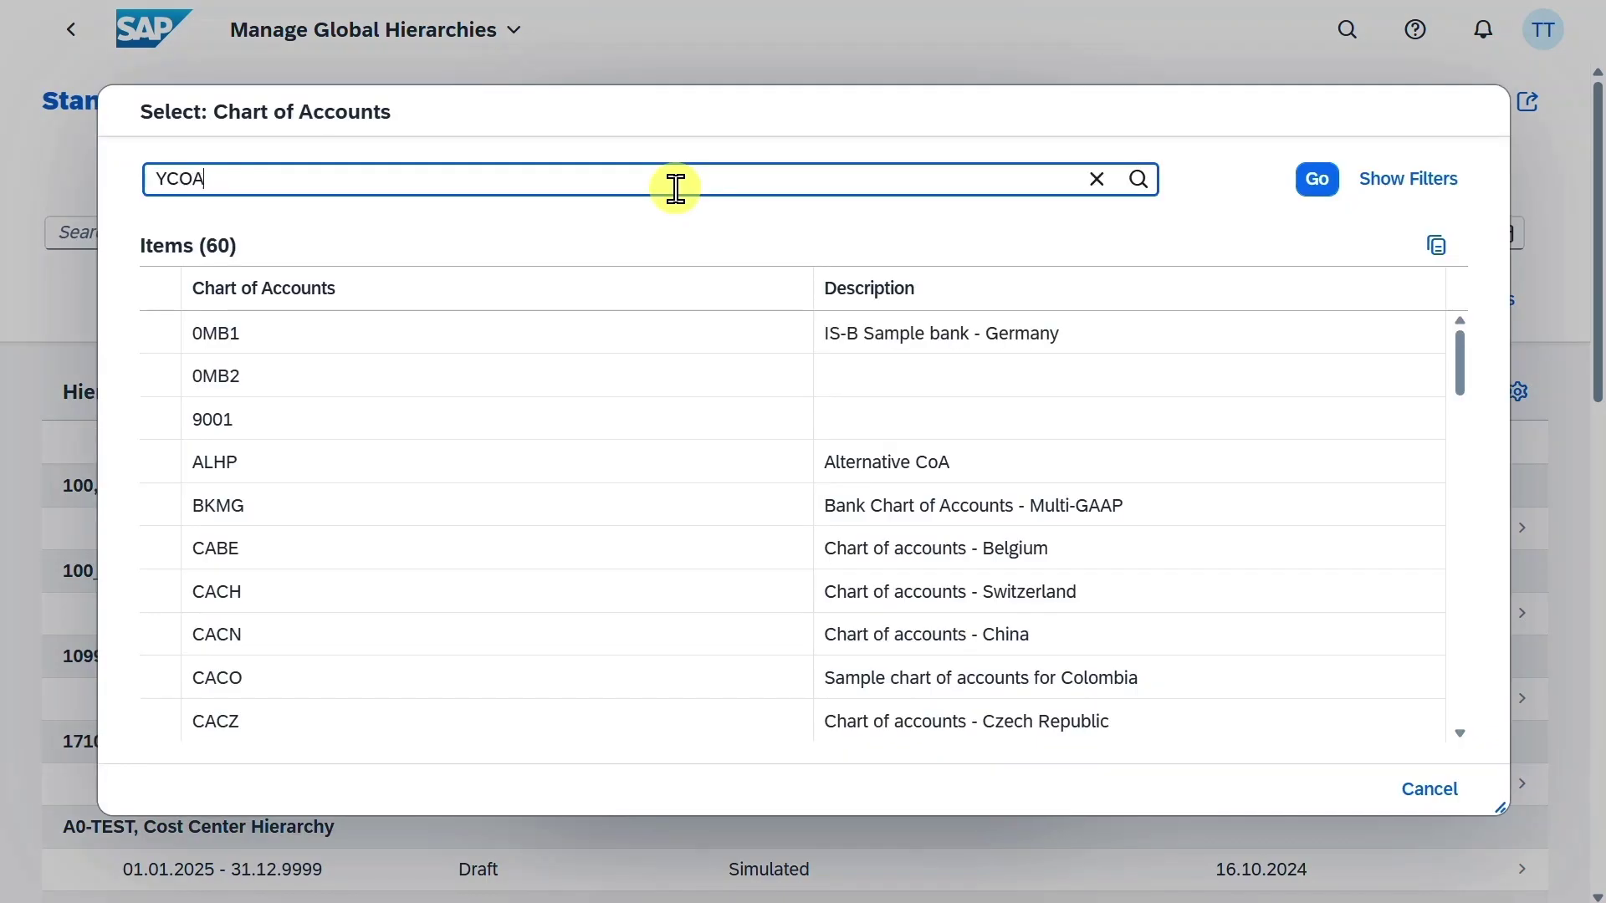
key("Return")
left_click(658, 341)
Describe it as 'Test FSV', valid from 01.01.2025, and create the hierarchy
left_click(747, 462)
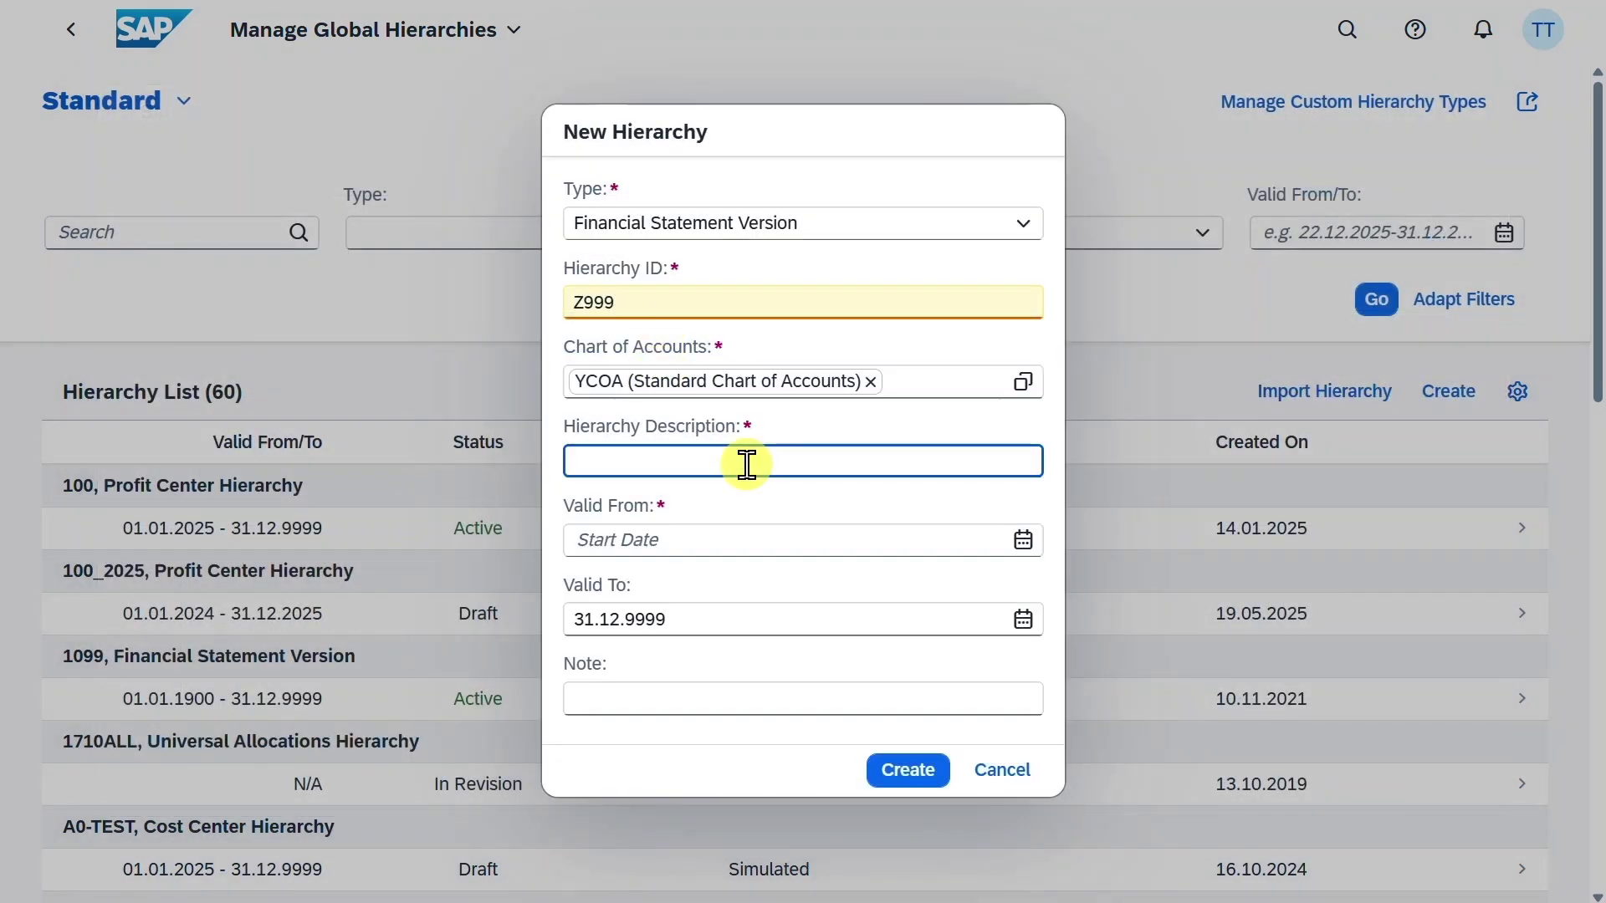
type("Test FSV")
key("Tab")
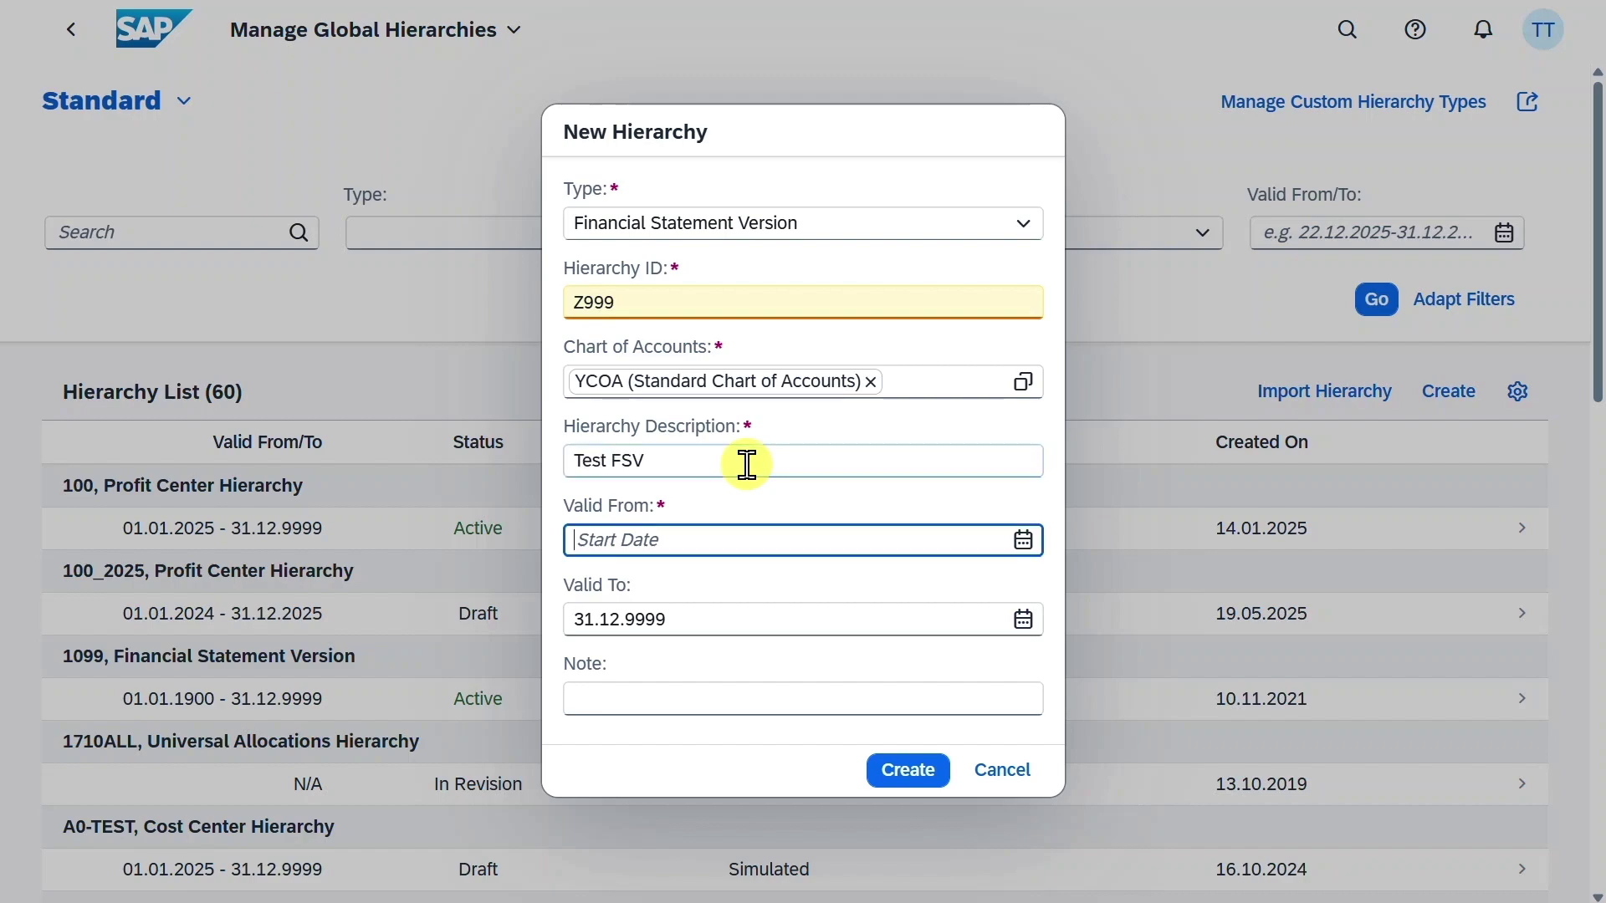
type("01.01.2025")
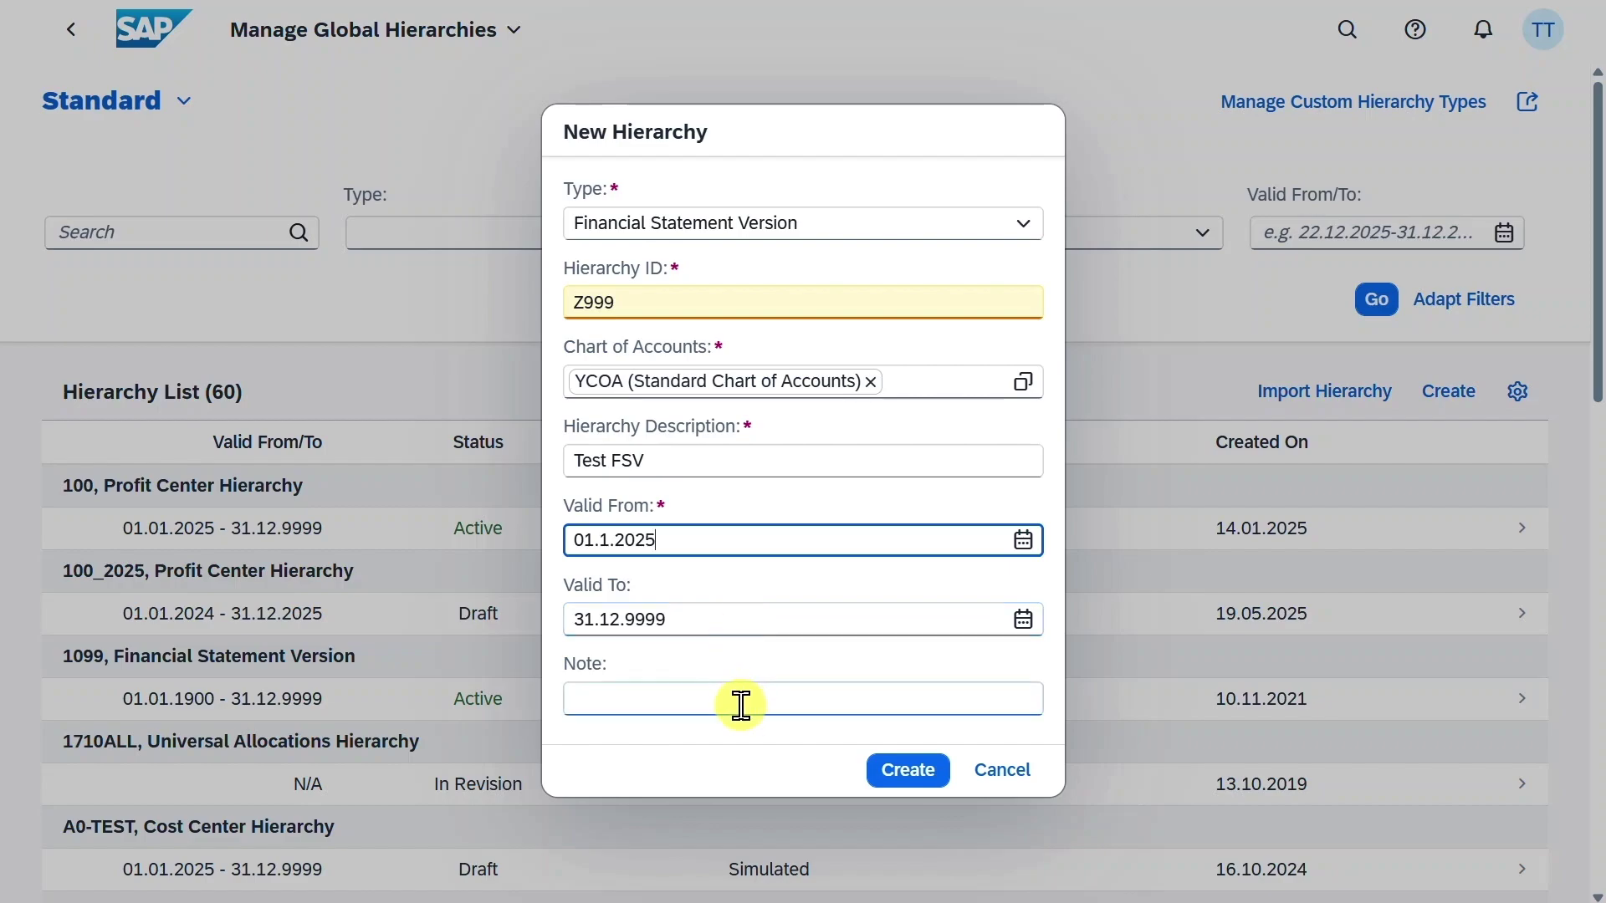
left_click(742, 703)
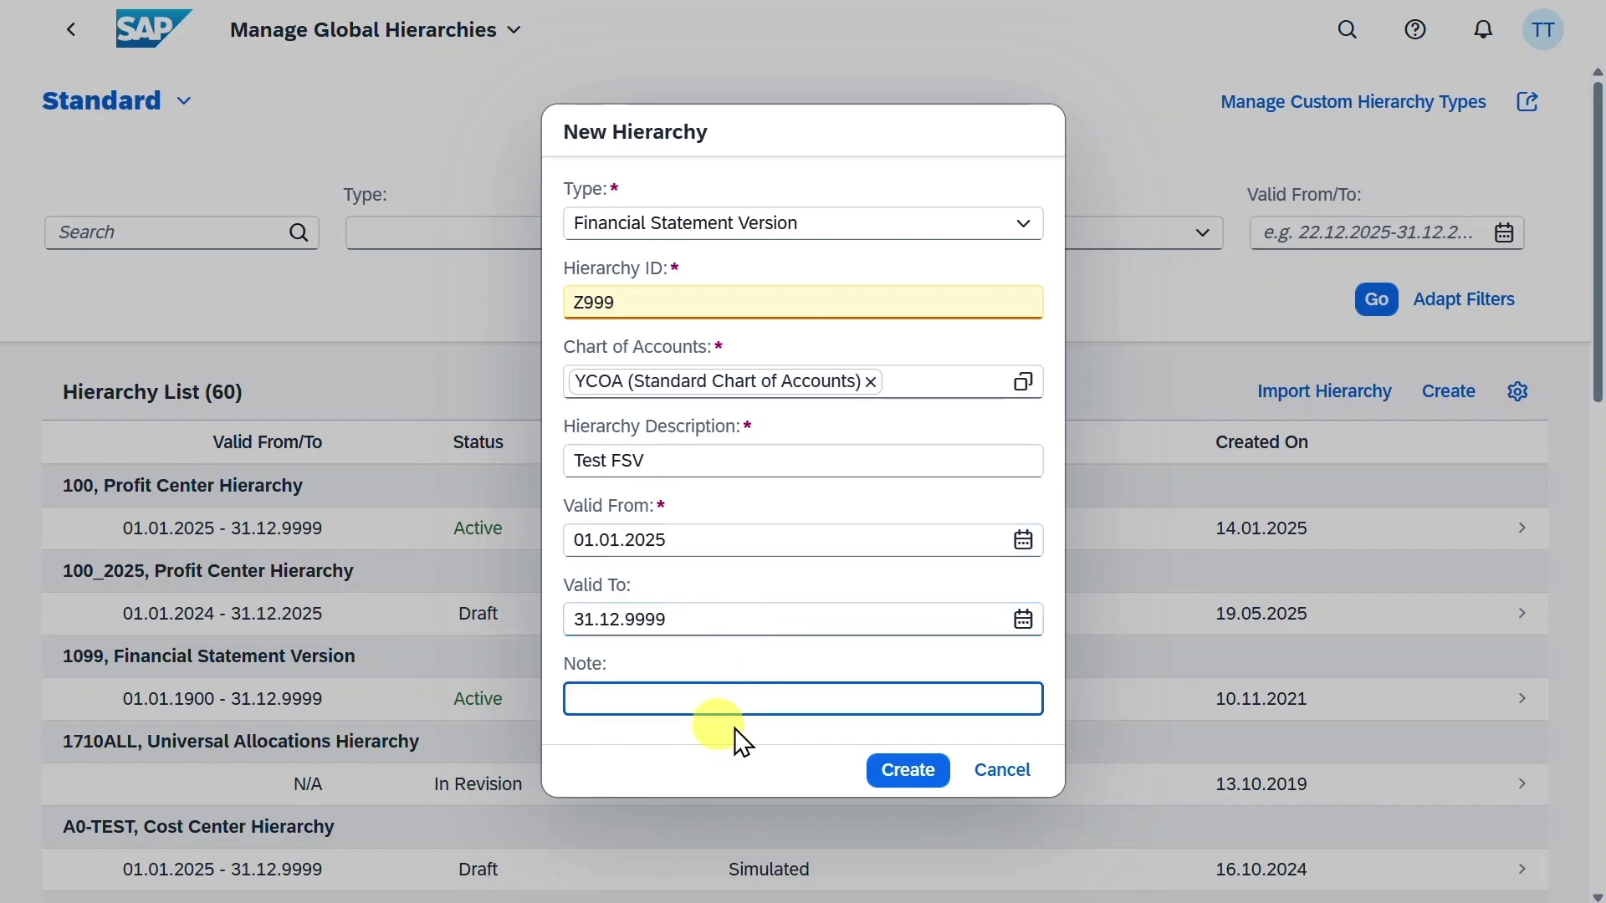
left_click(910, 773)
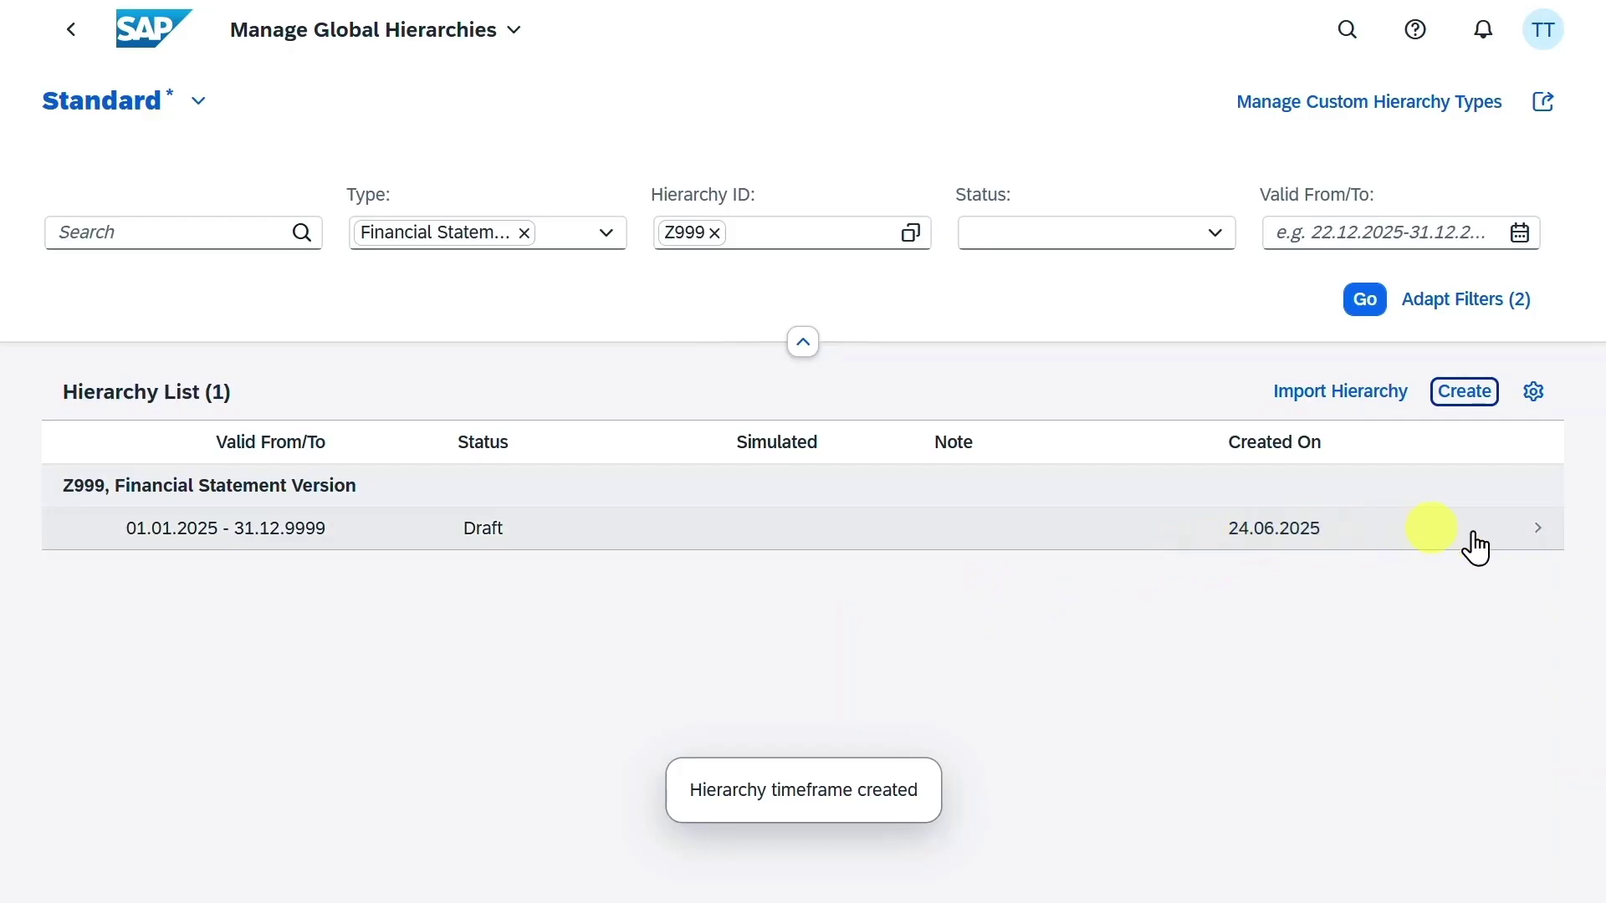
Open the Z999 draft's Hierarchy settings and put them into edit mode
left_click(1529, 549)
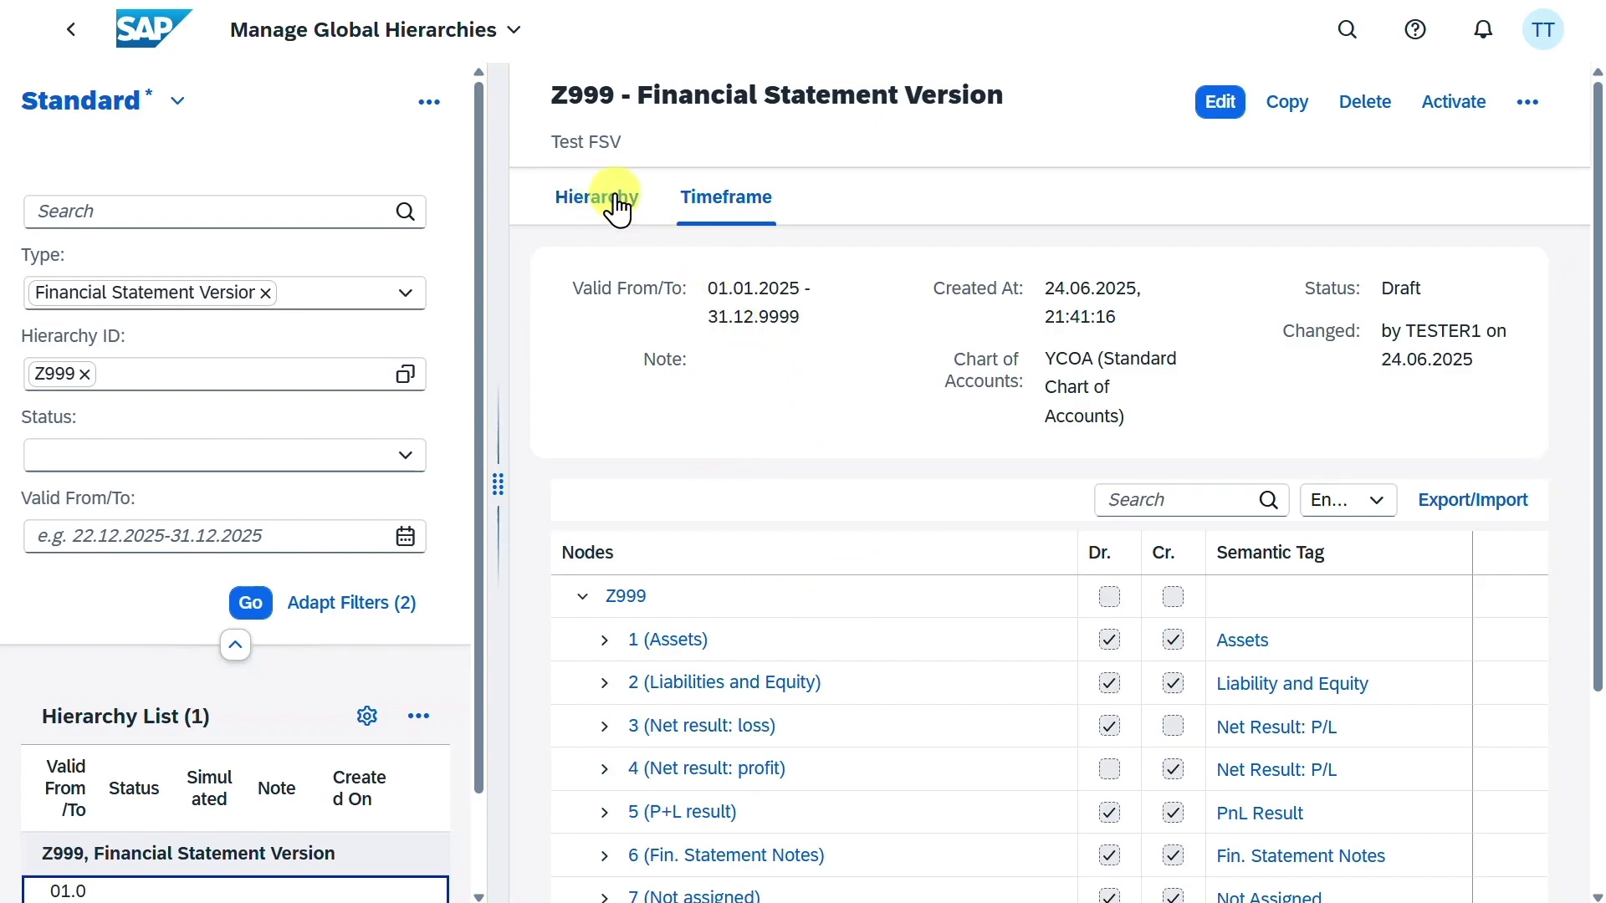
left_click(600, 200)
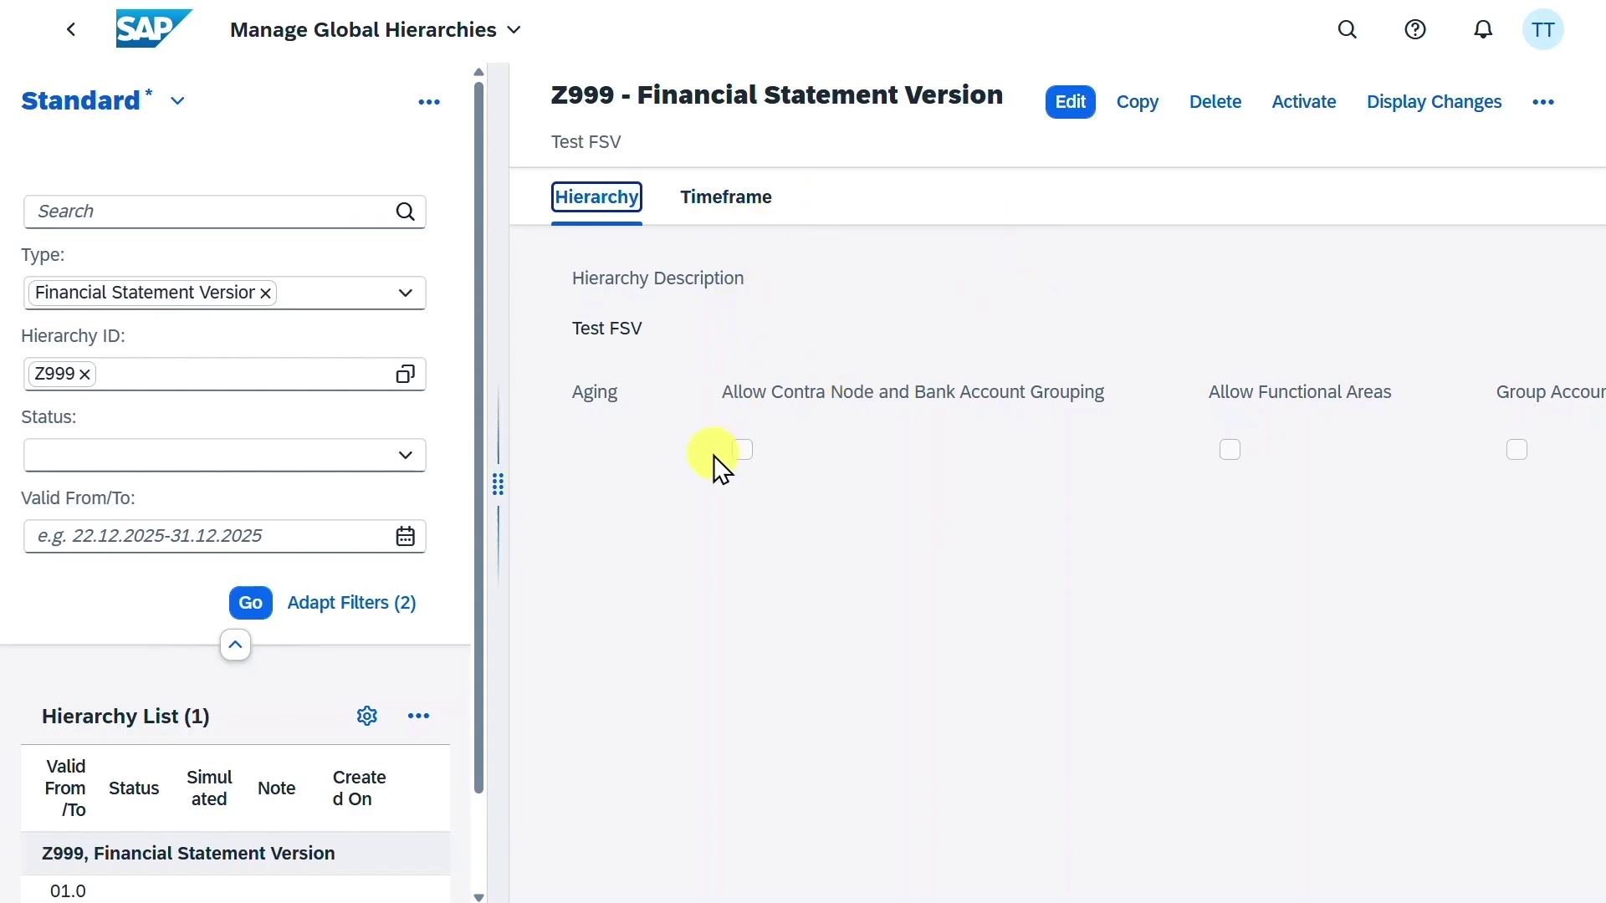
left_click(1071, 112)
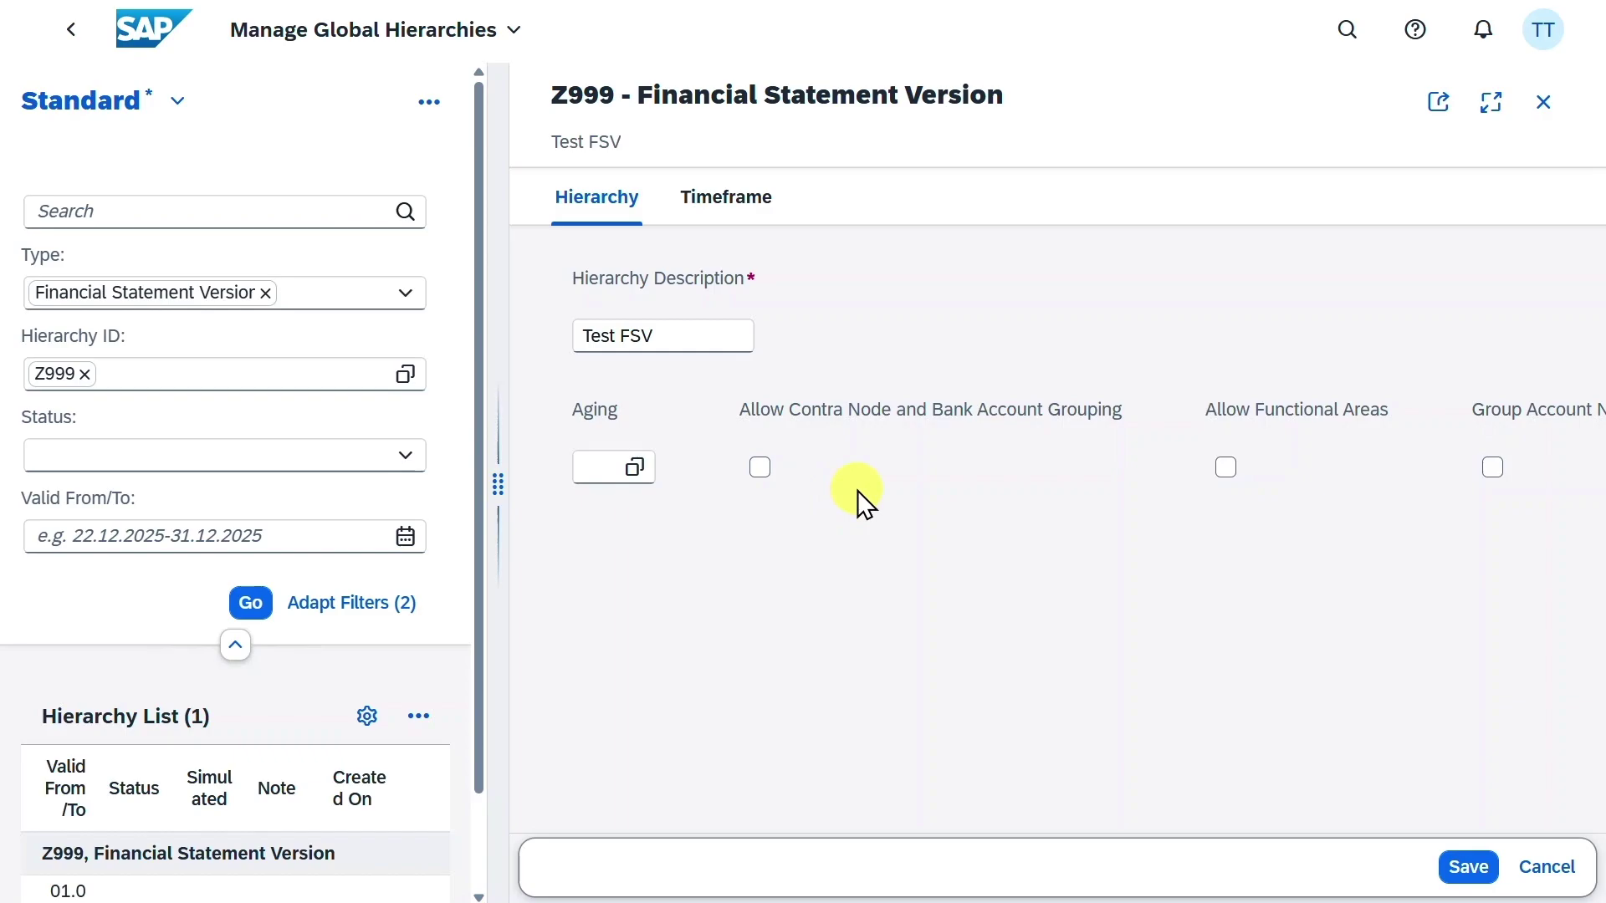
Zoom out to review Z999's Aging field and checkboxes, then view the balance-dependent account display help
key("ctrl+minus")
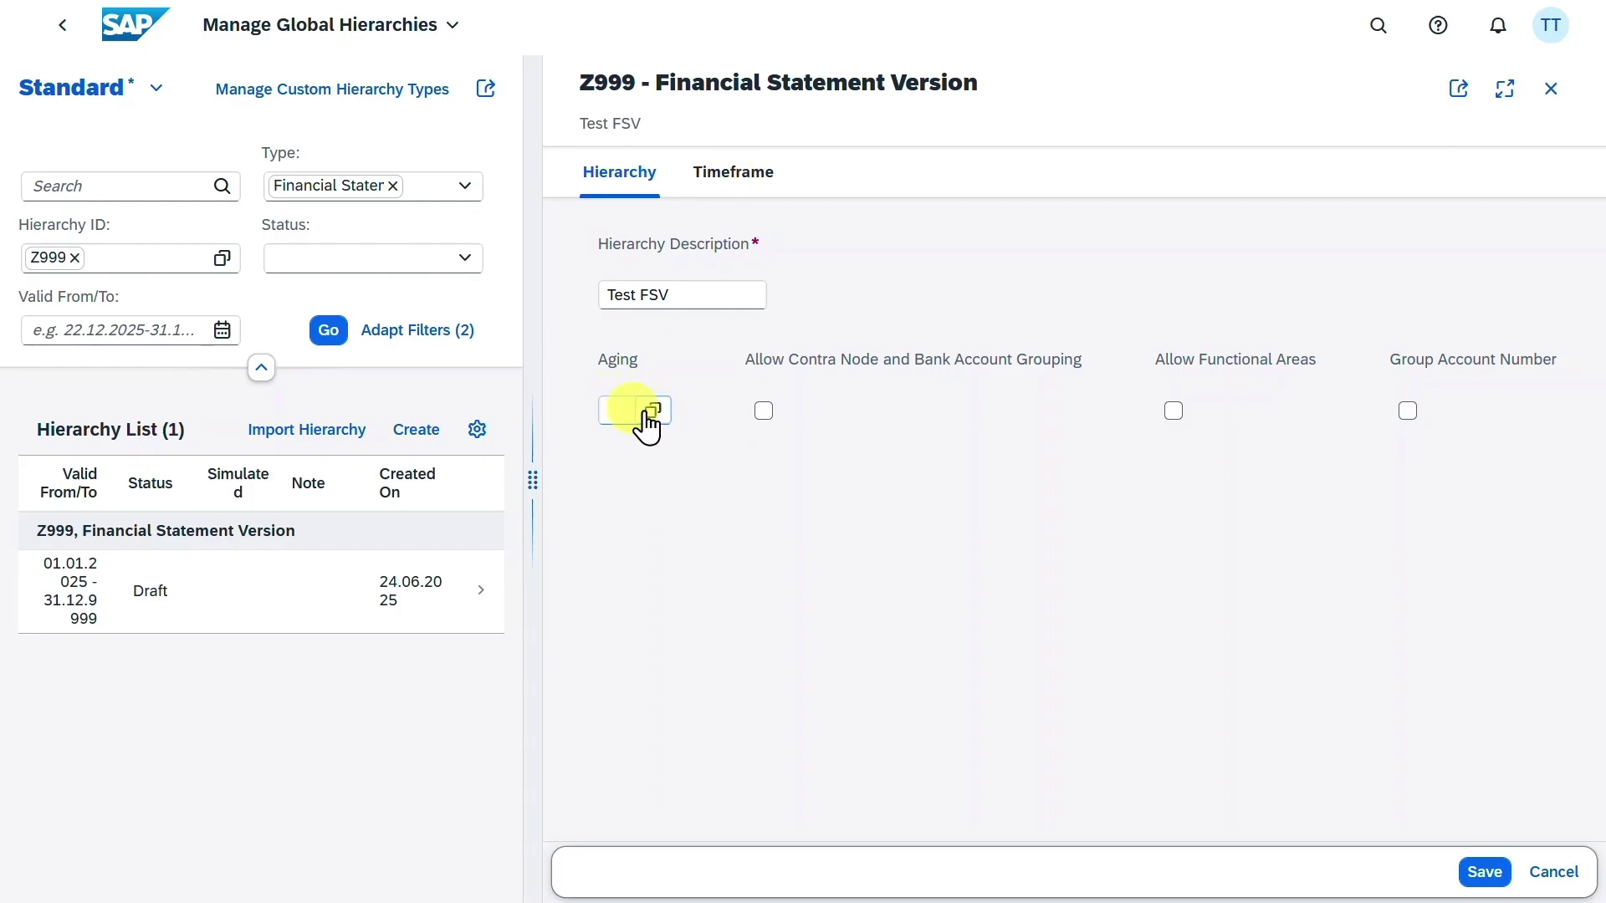
left_click(630, 410)
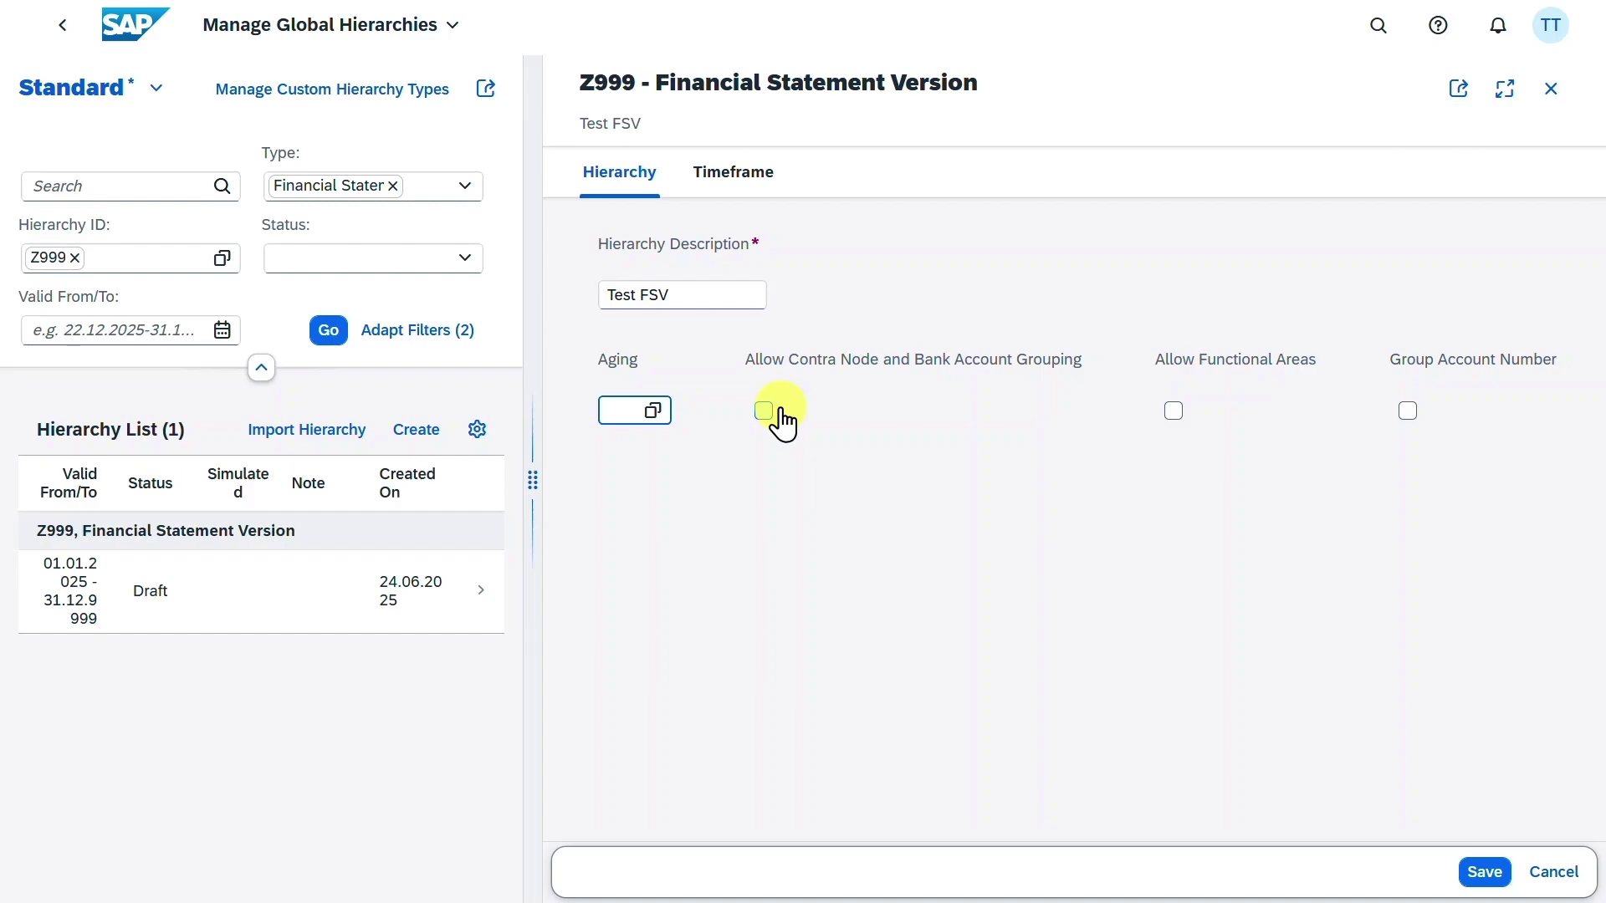
left_click(855, 358)
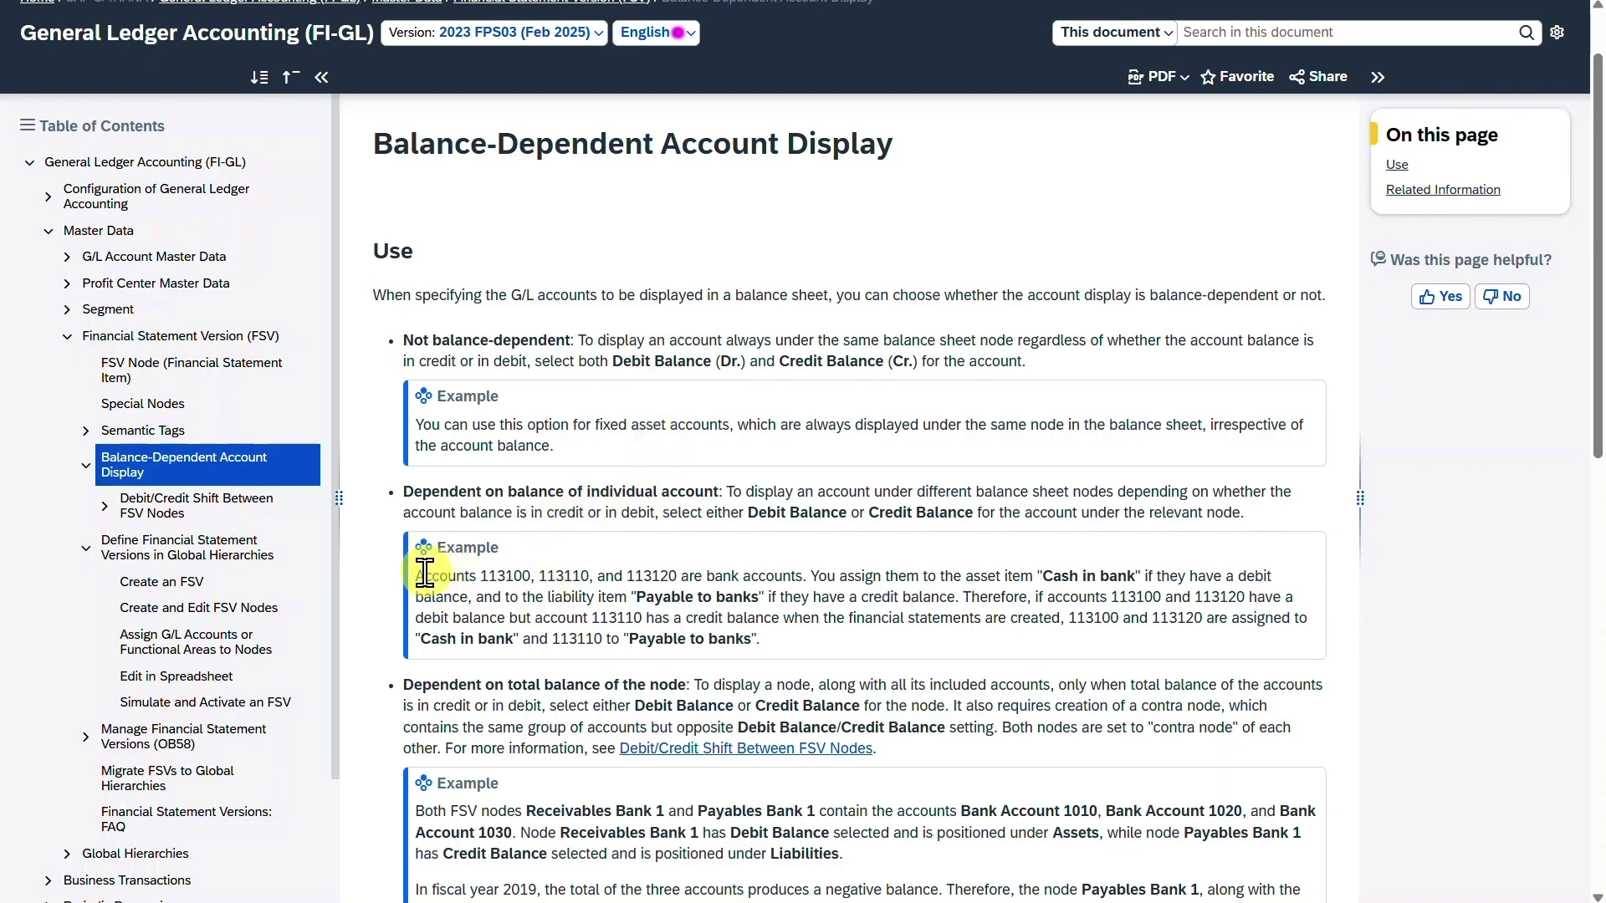
Highlight the help examples on Cash in bank, Payable to banks and accounts 113100–113120
left_click_drag(416, 575, 1271, 578)
left_click_drag(510, 597, 767, 596)
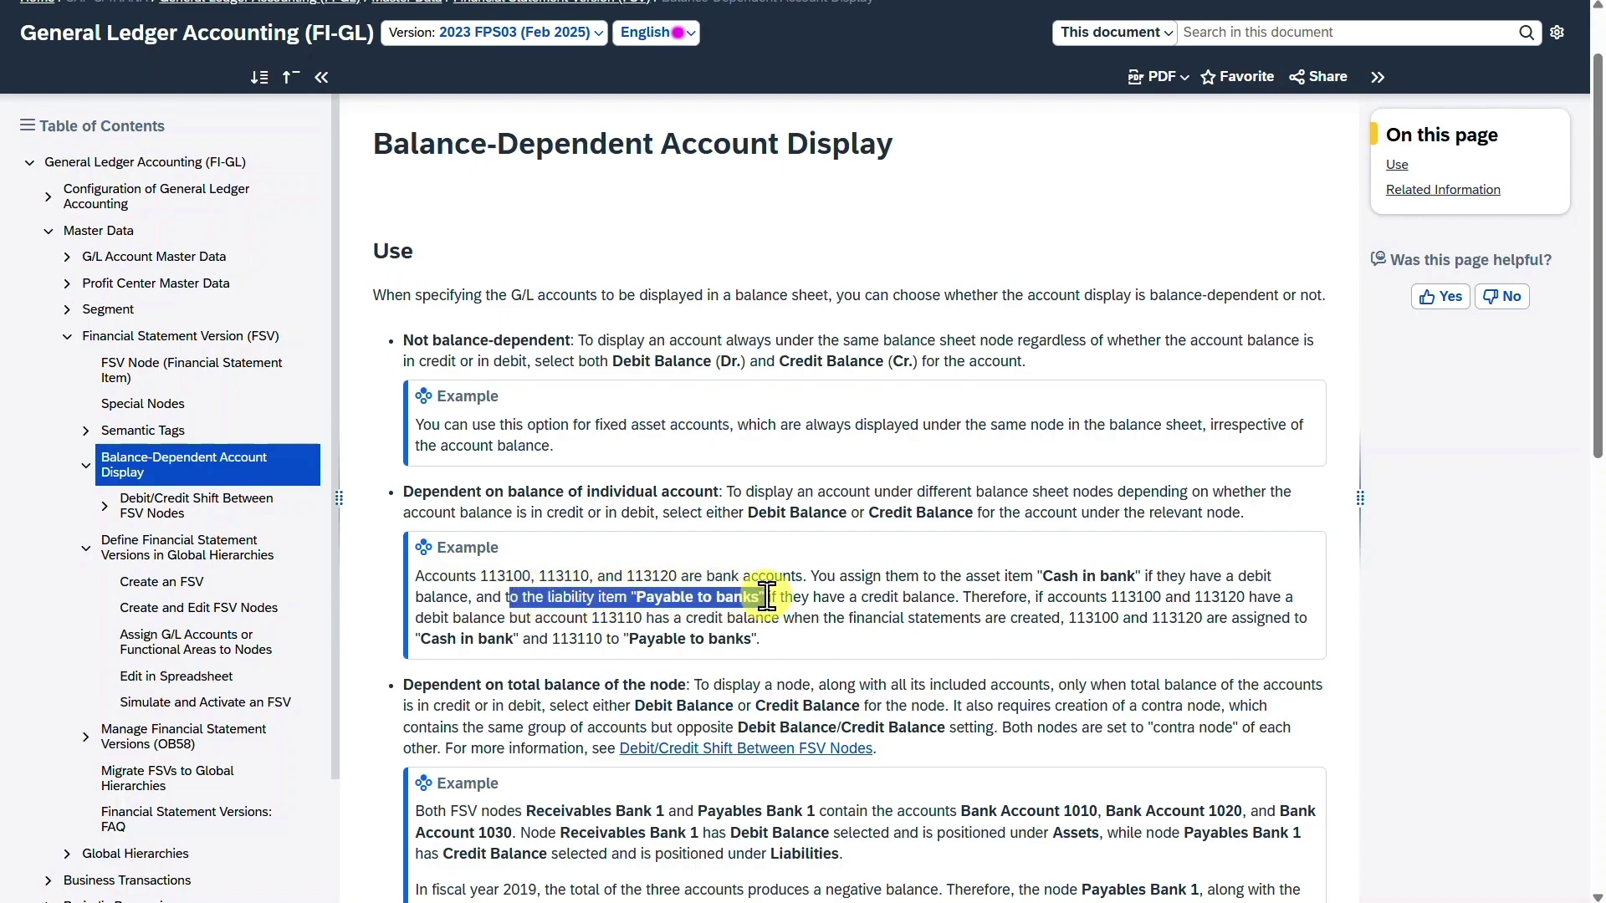
left_click(837, 597)
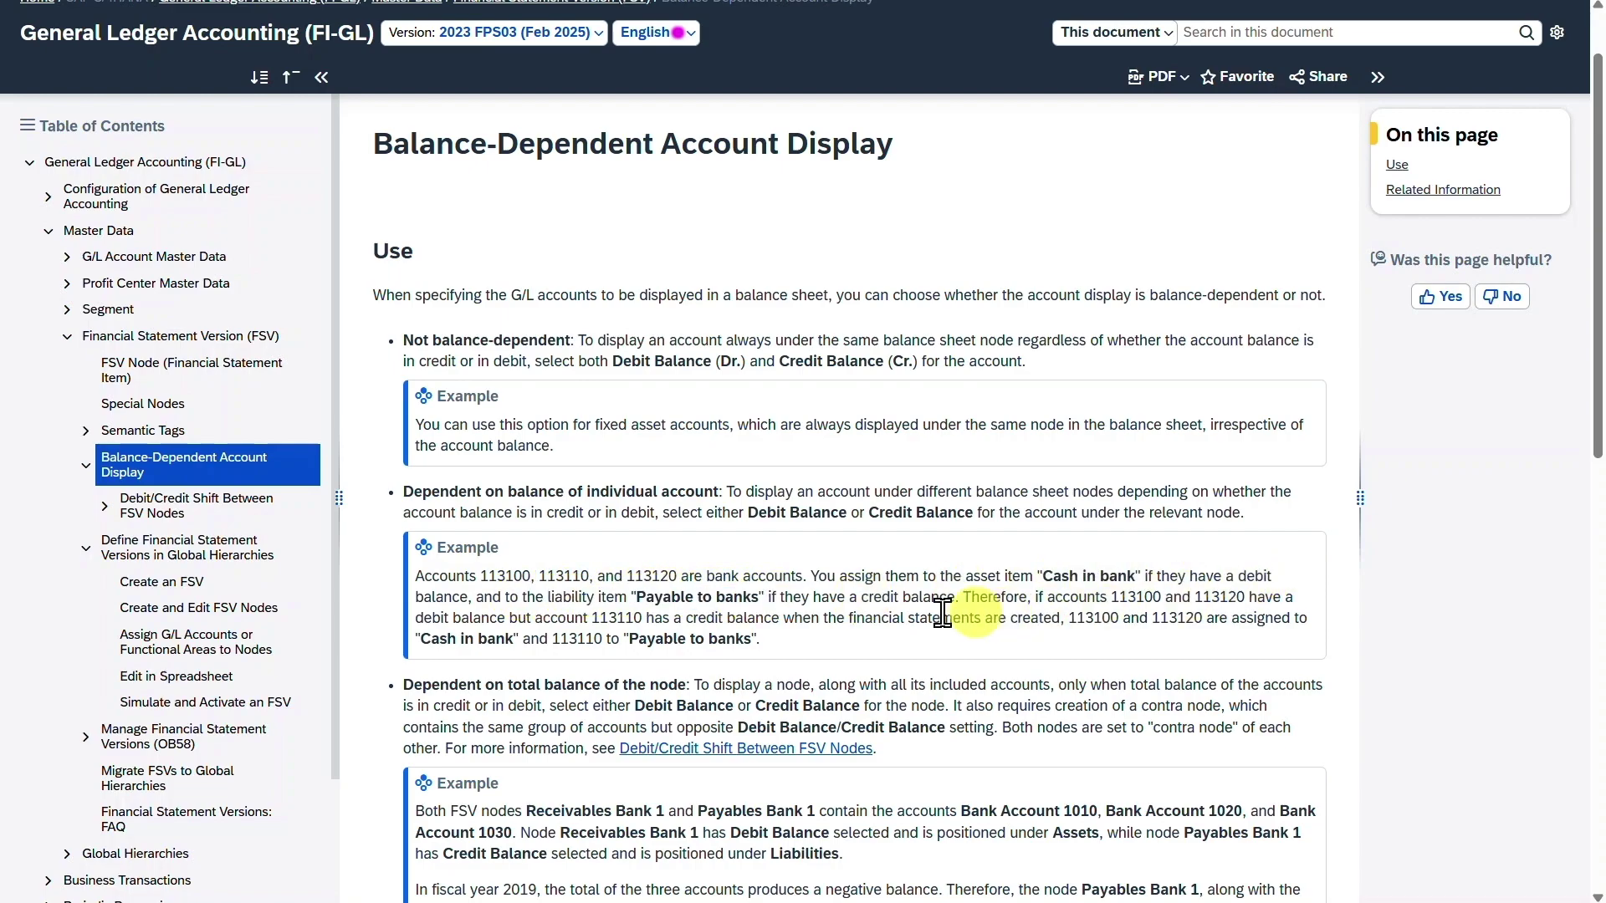
left_click_drag(963, 597, 1204, 620)
left_click(999, 629)
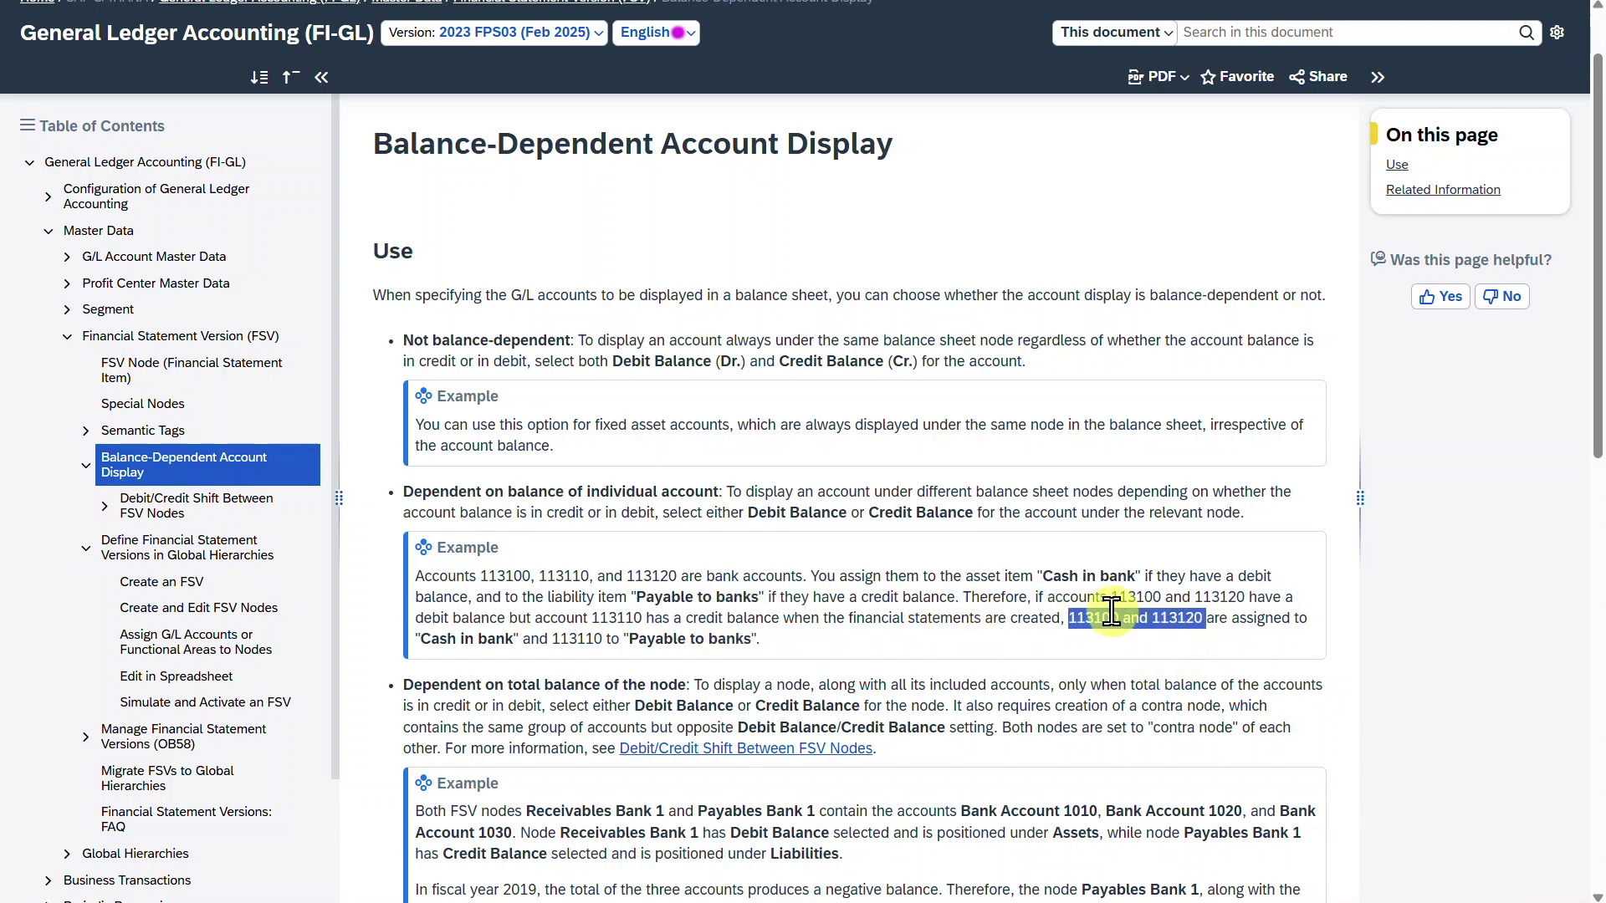
left_click_drag(1143, 576, 1042, 577)
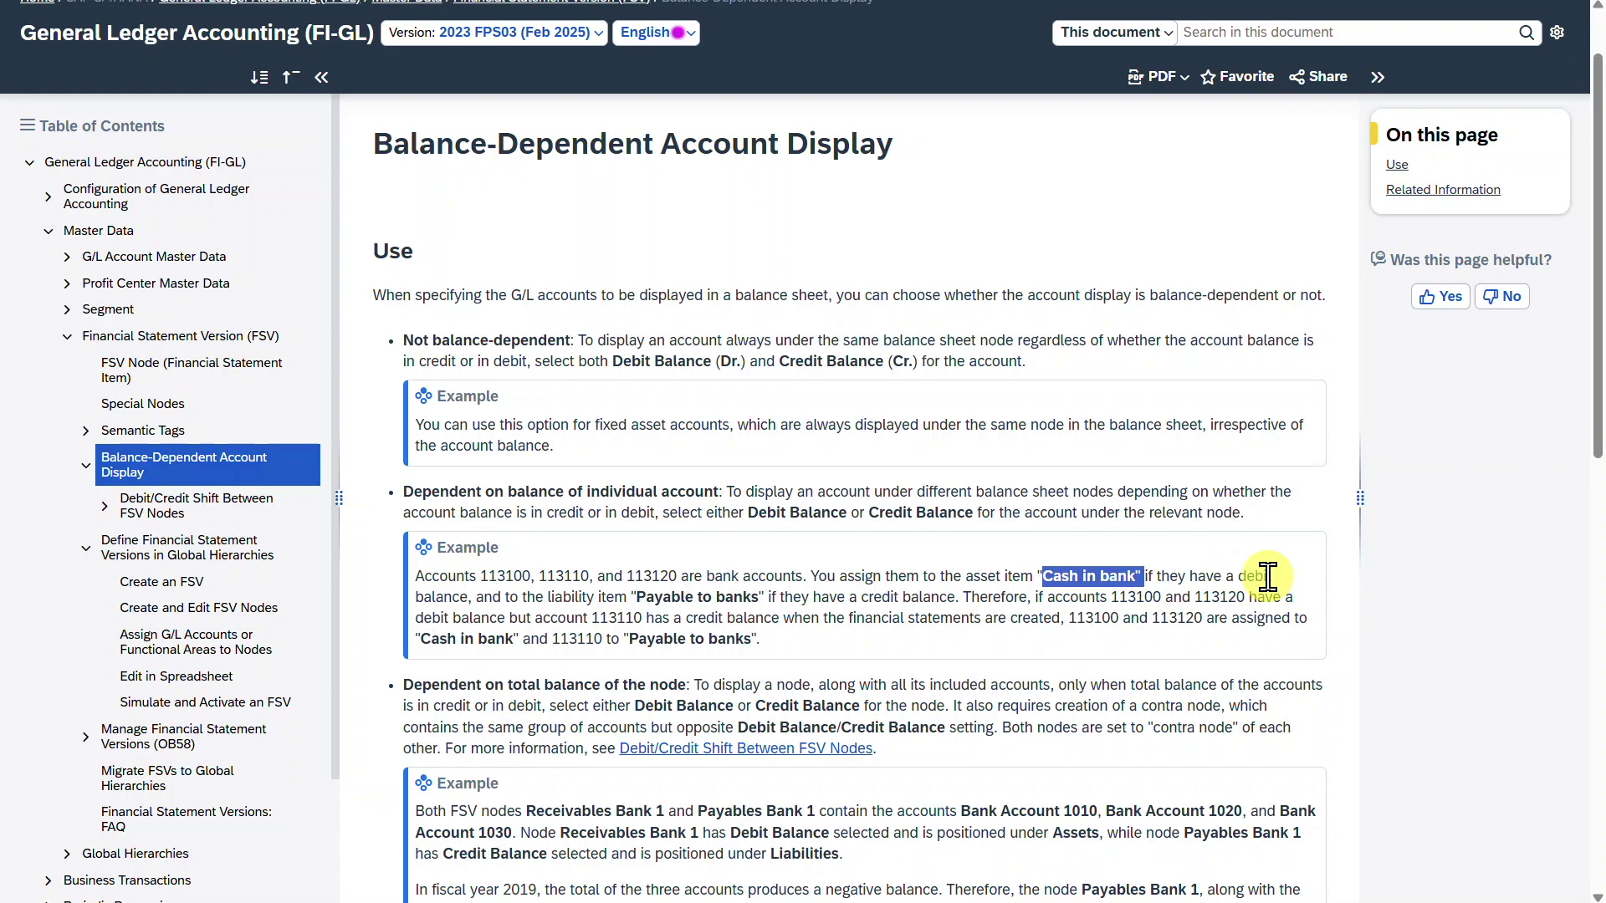
left_click_drag(552, 639, 607, 639)
left_click_drag(759, 639, 629, 639)
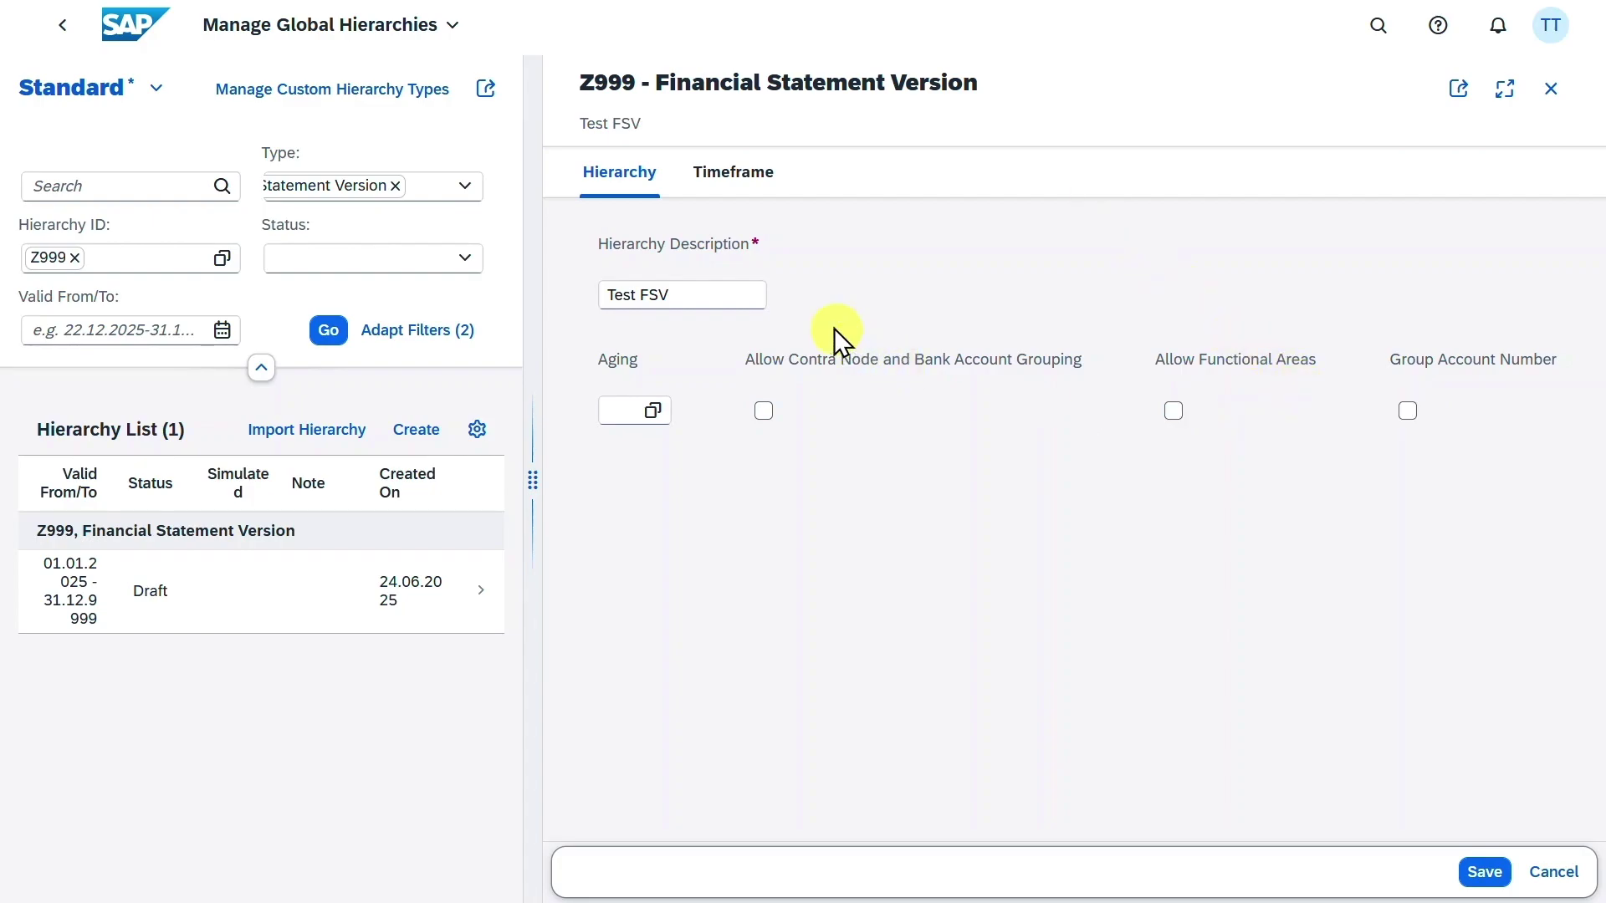
Switch Simulate ON in Z999's Timeframe tab, scroll to the node tree and select 1 (Assets)
left_click(750, 179)
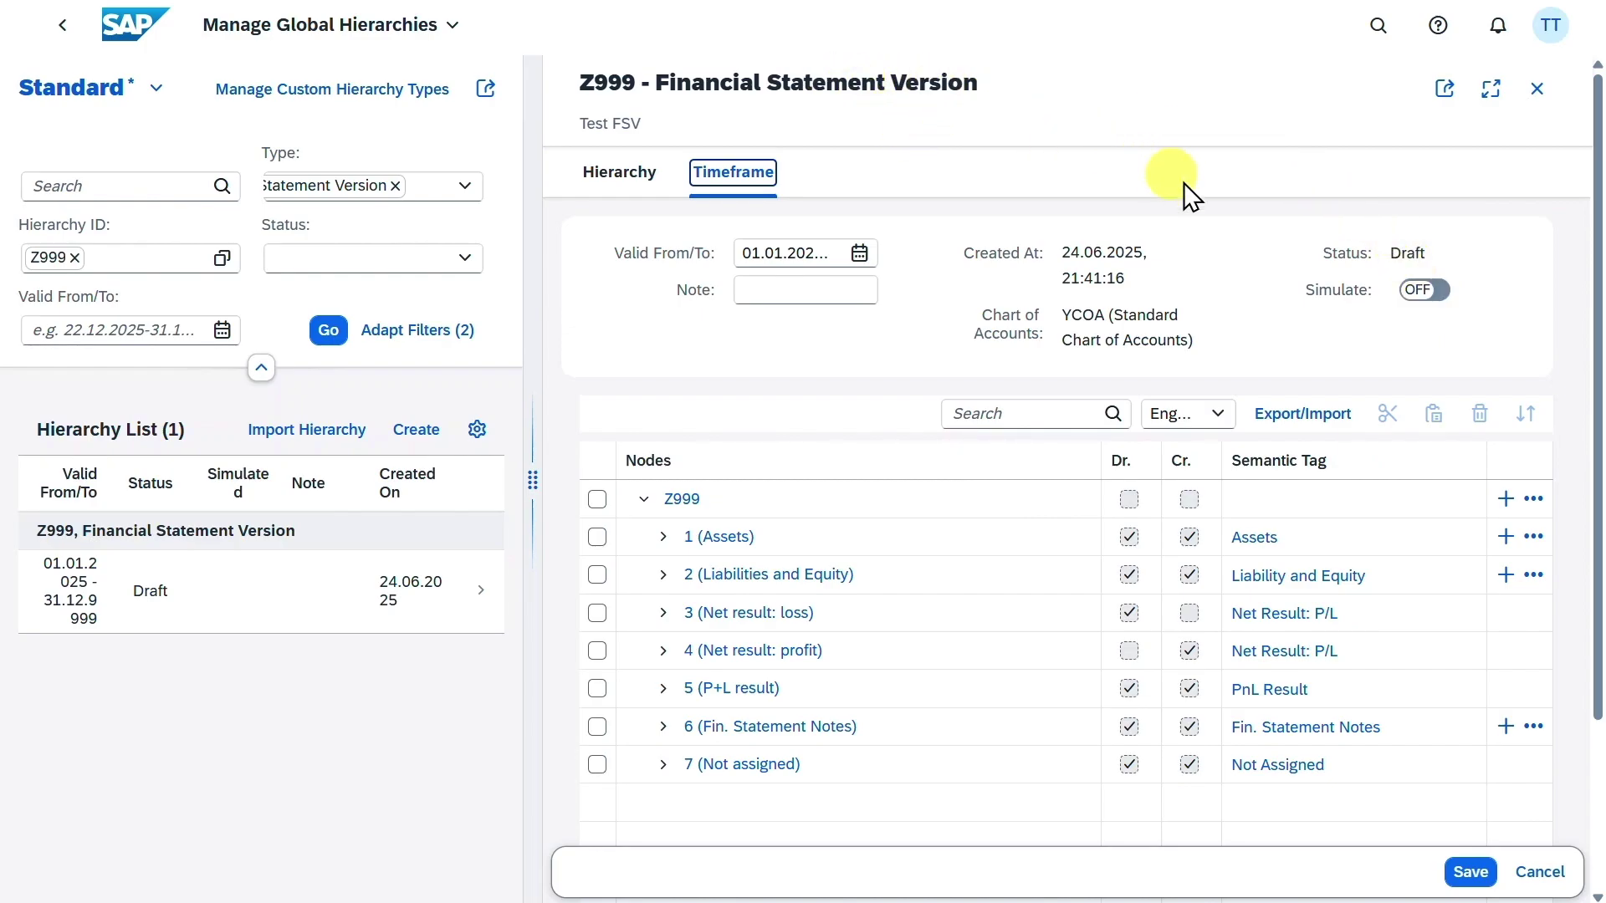
left_click(1426, 291)
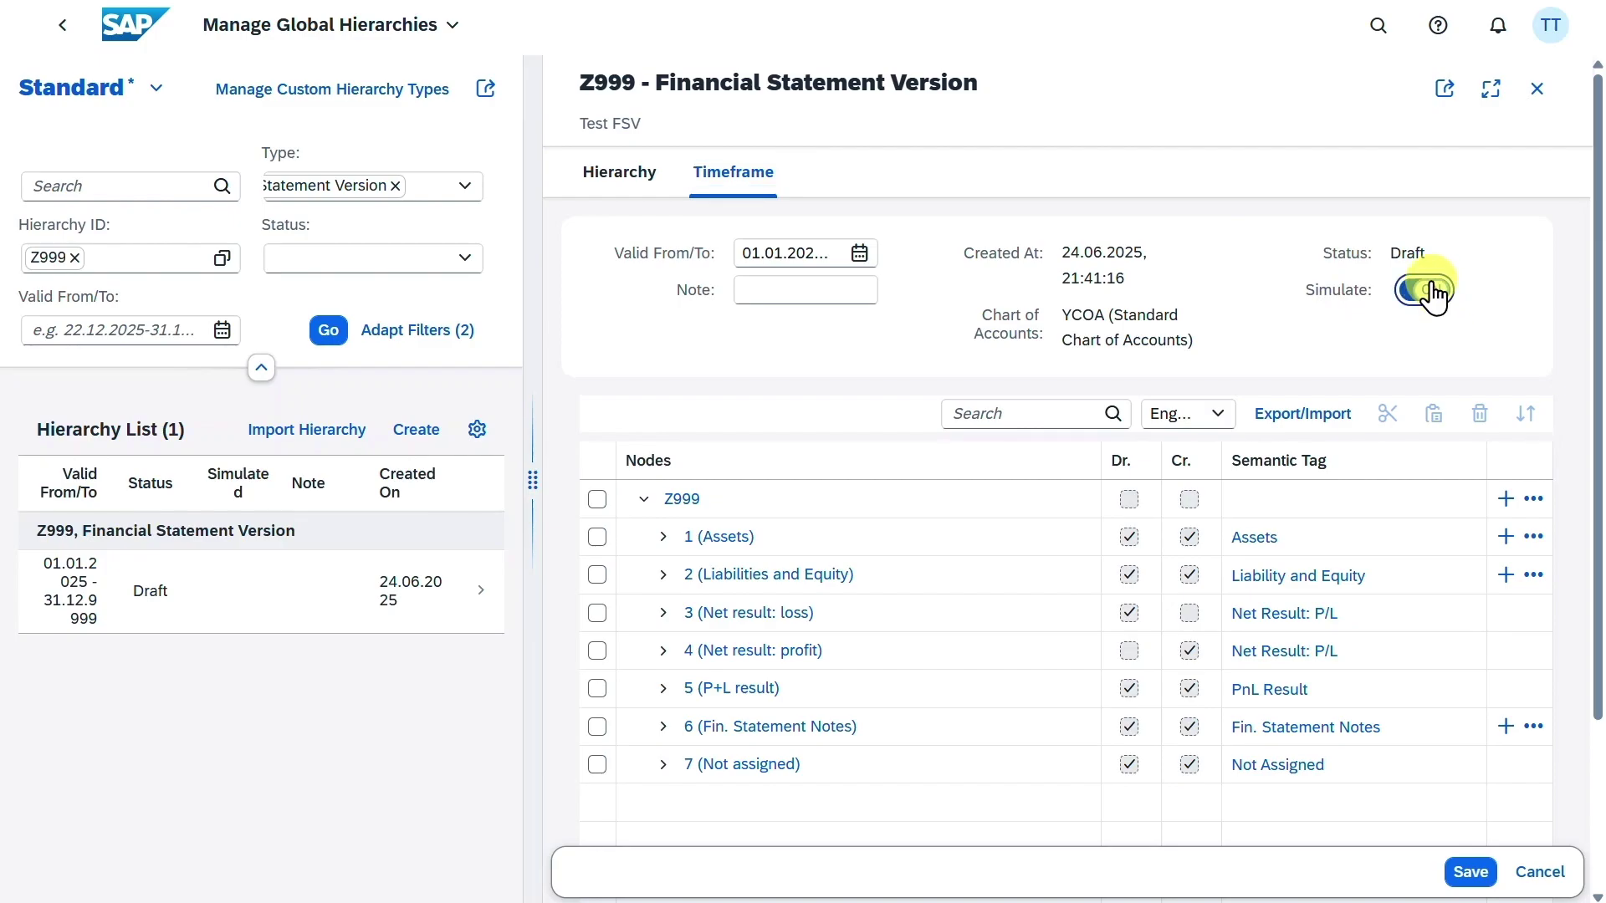
left_click_drag(1600, 401, 1601, 503)
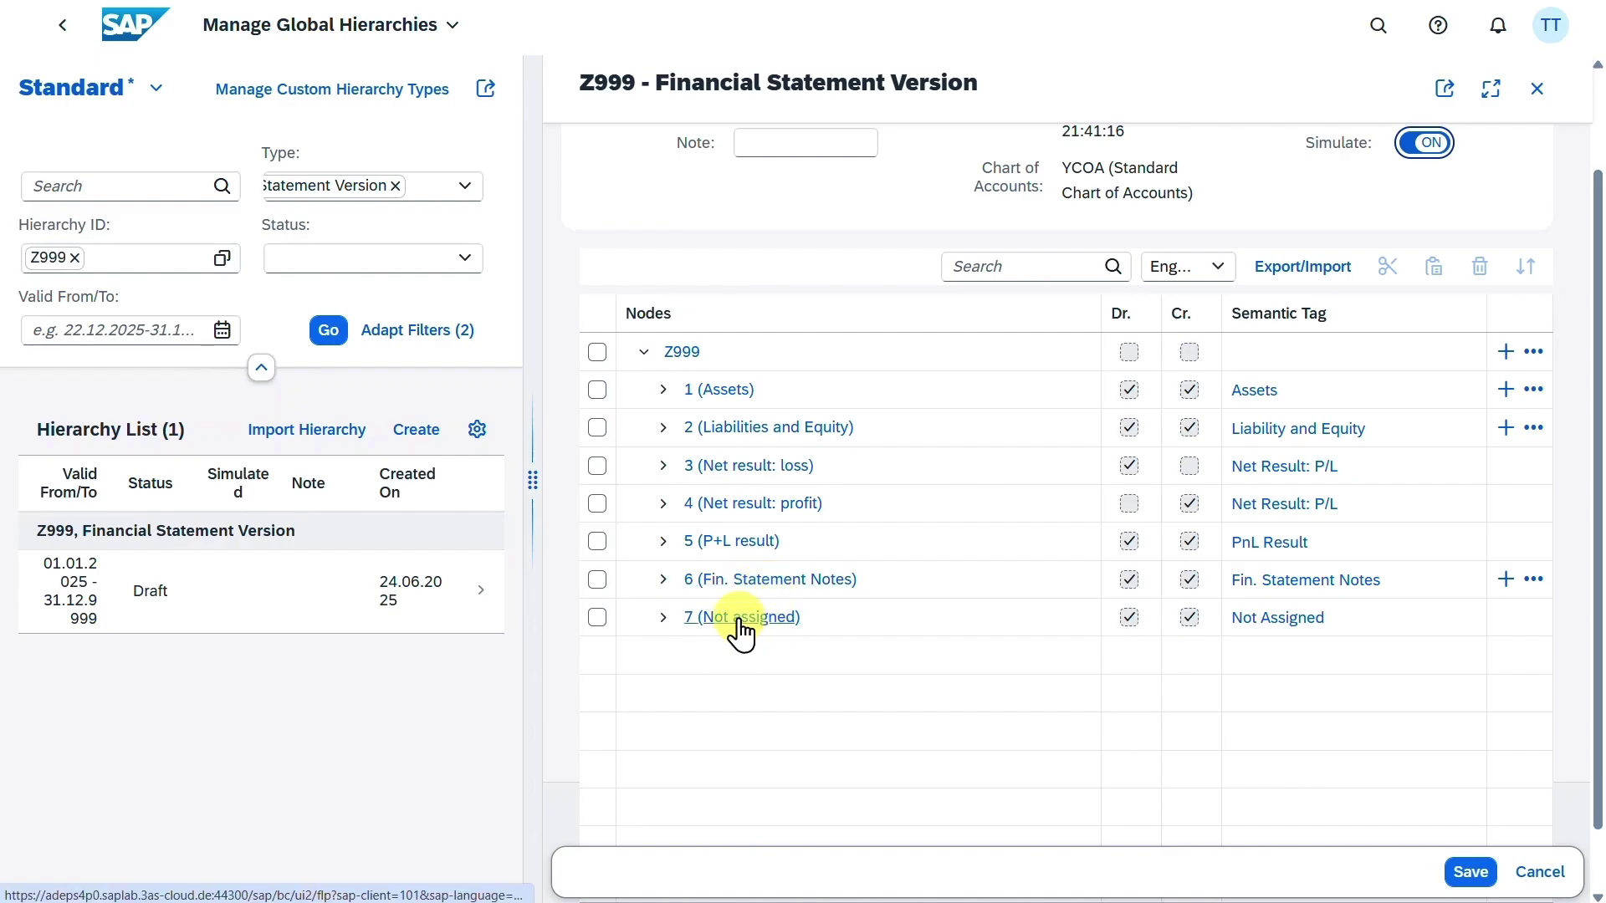
left_click(597, 391)
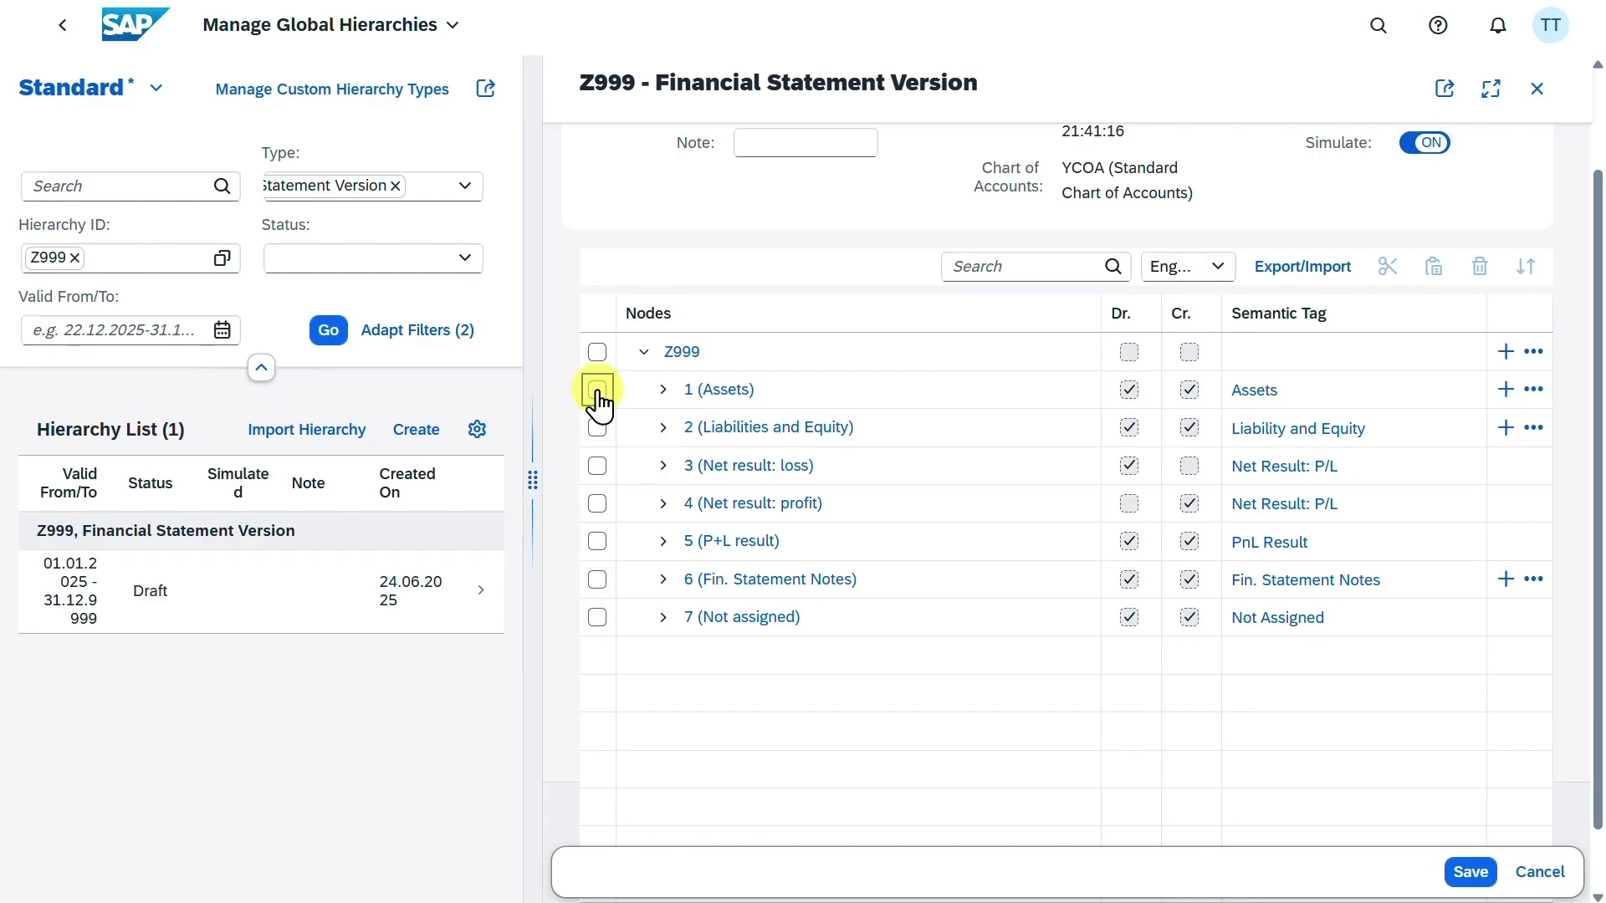
Fill in a new subnode under 1 (Assets) with ID CURR_ASSET and description Current Assets
left_click(1506, 390)
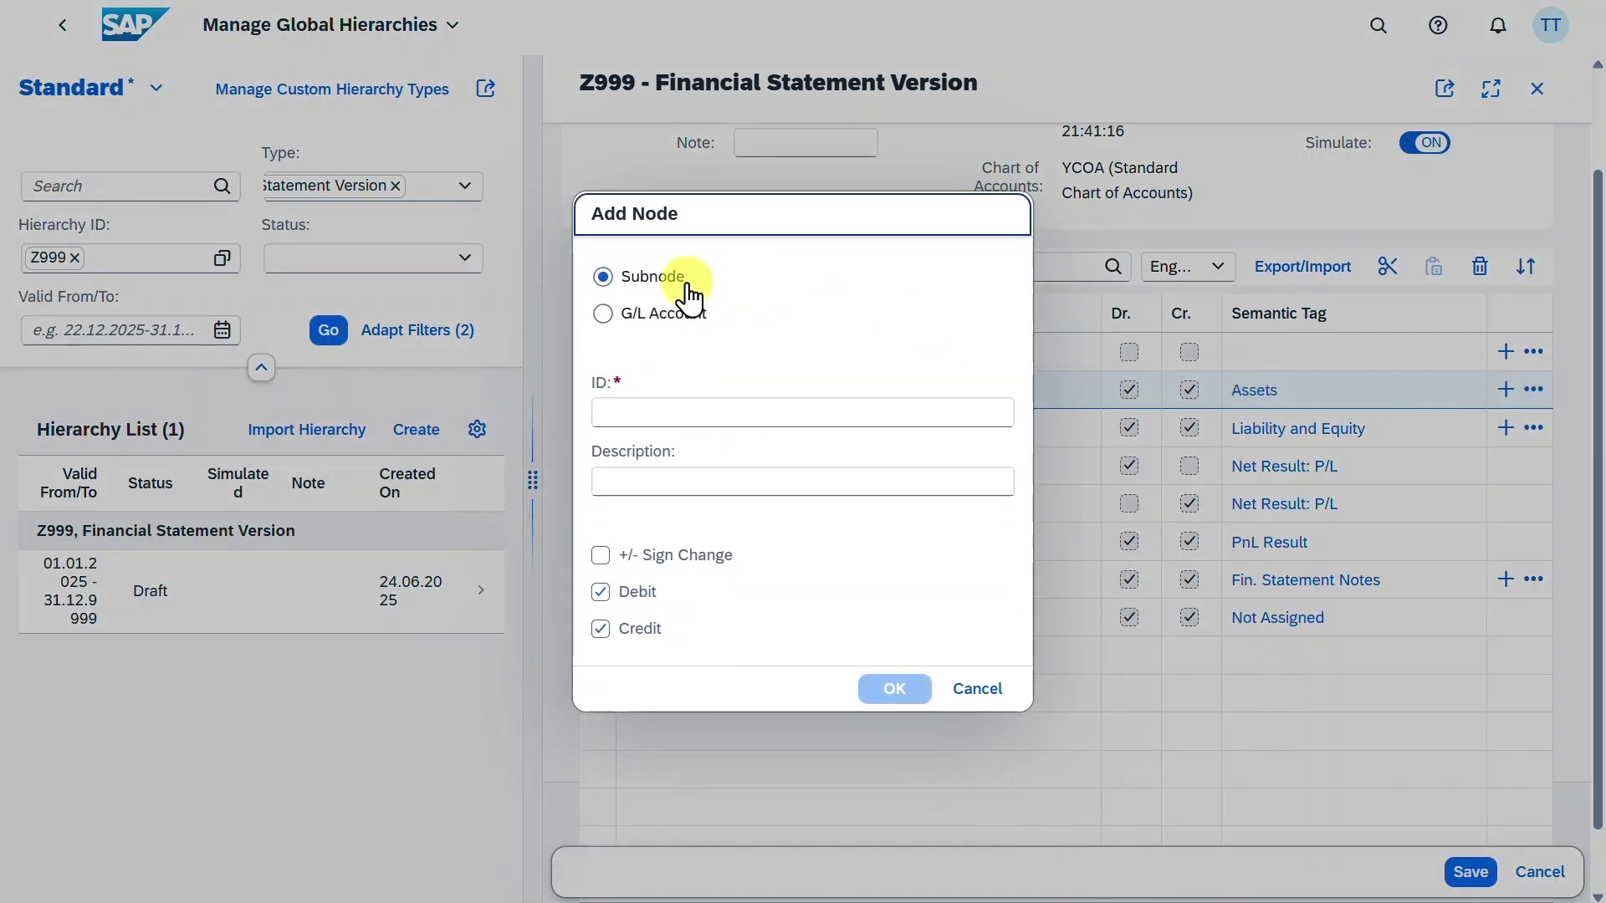
left_click_drag(681, 224, 1002, 242)
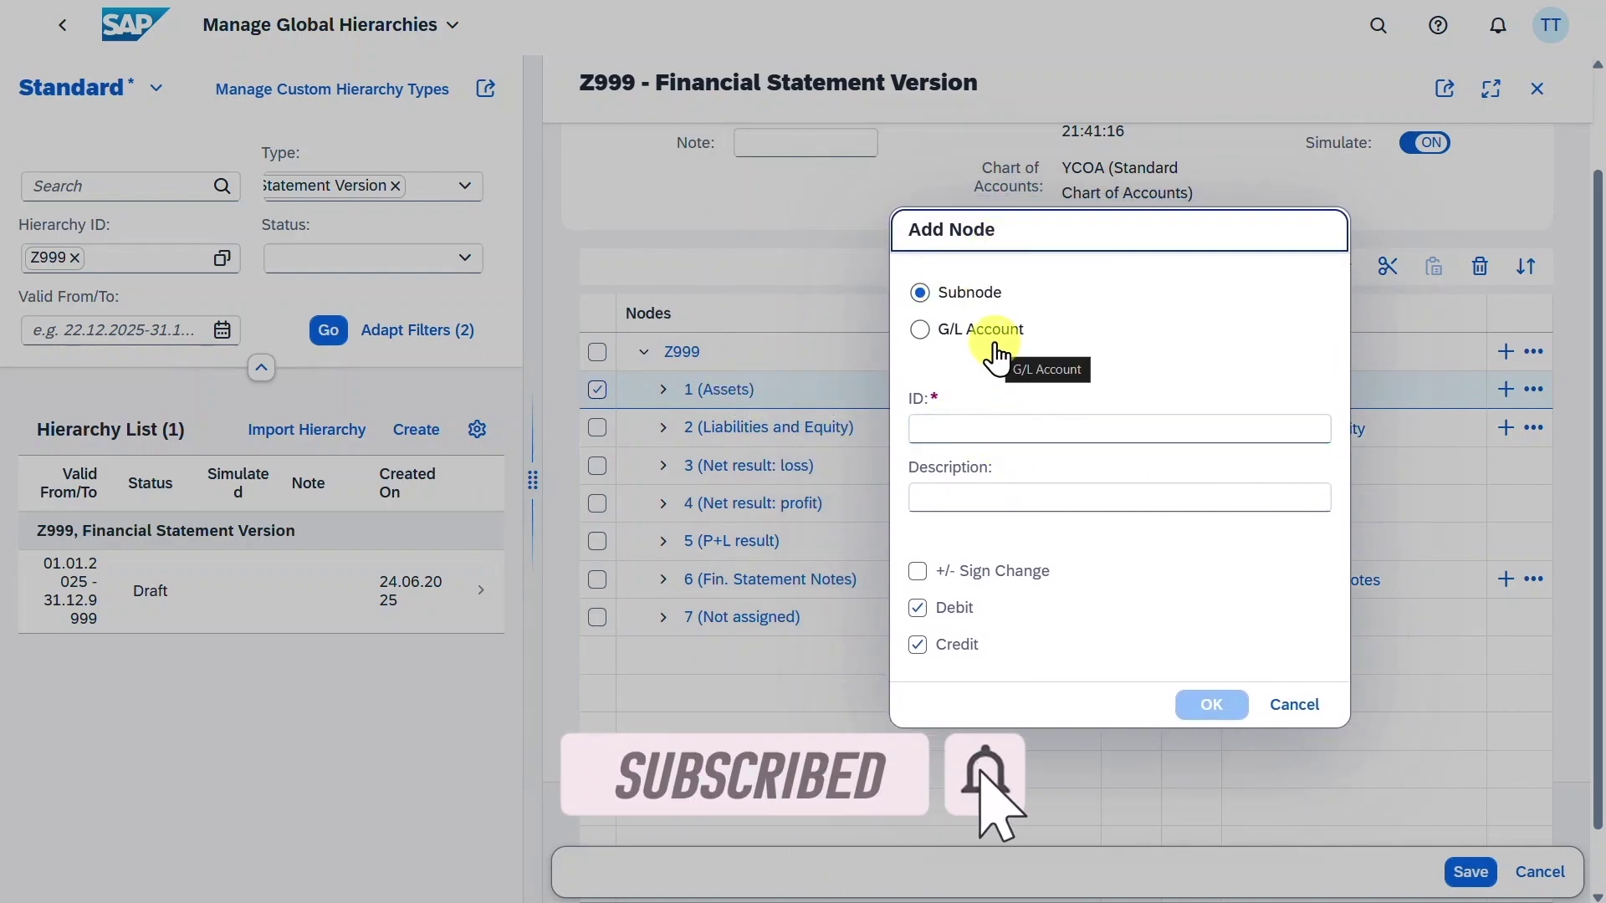
left_click(1003, 422)
type("C")
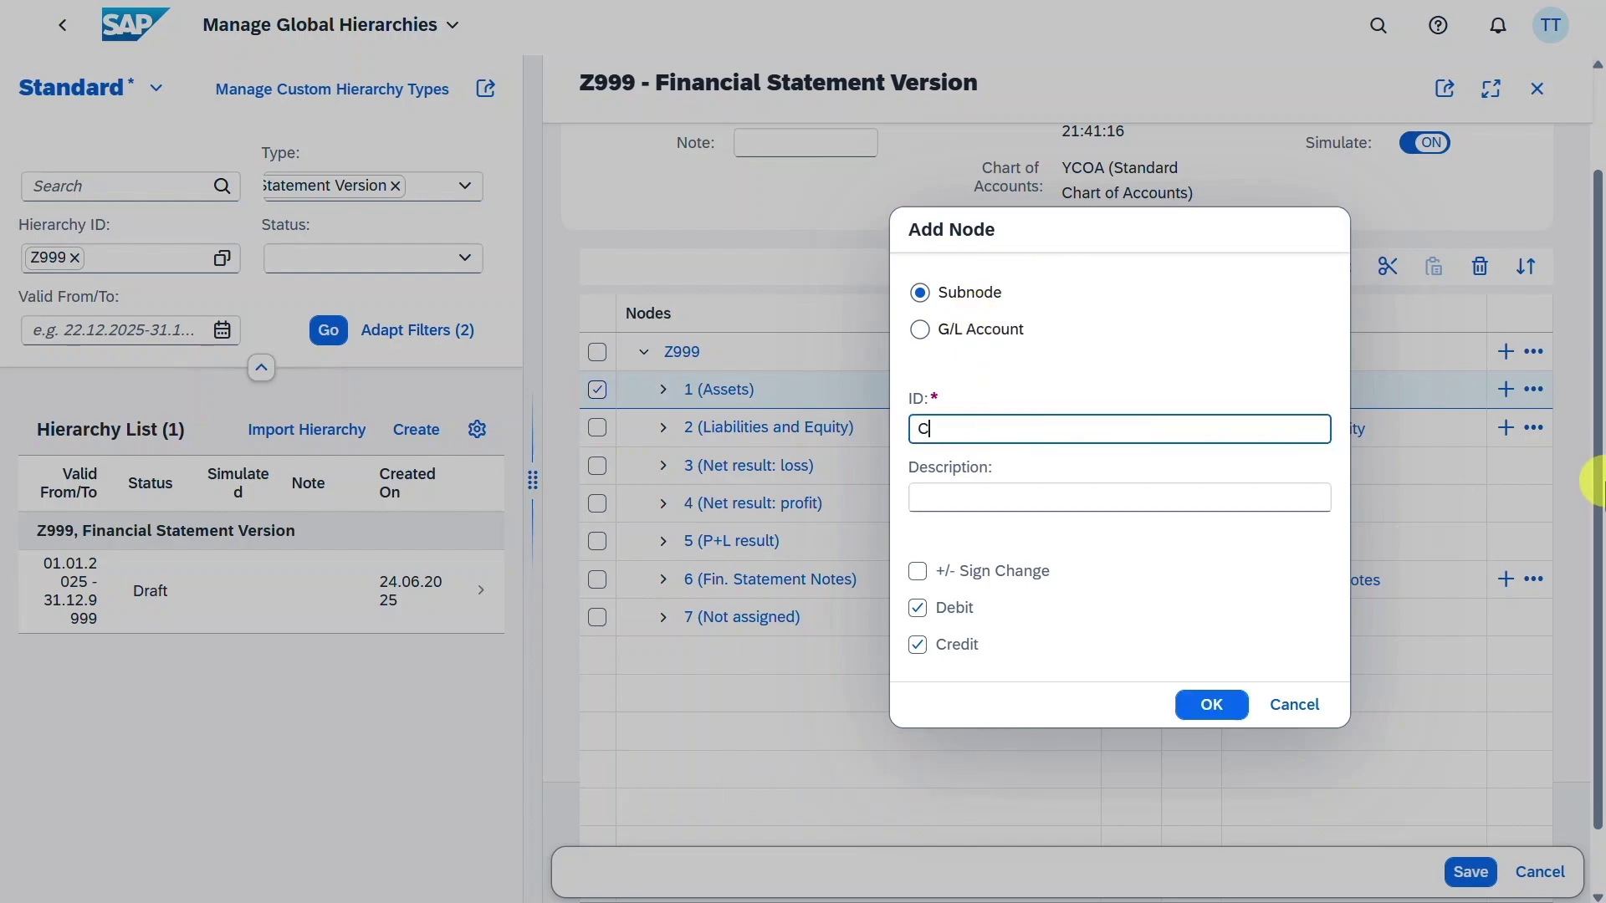
type("URR_ASSET")
key("Tab")
left_click_drag(1026, 428, 930, 430)
double_click(929, 429)
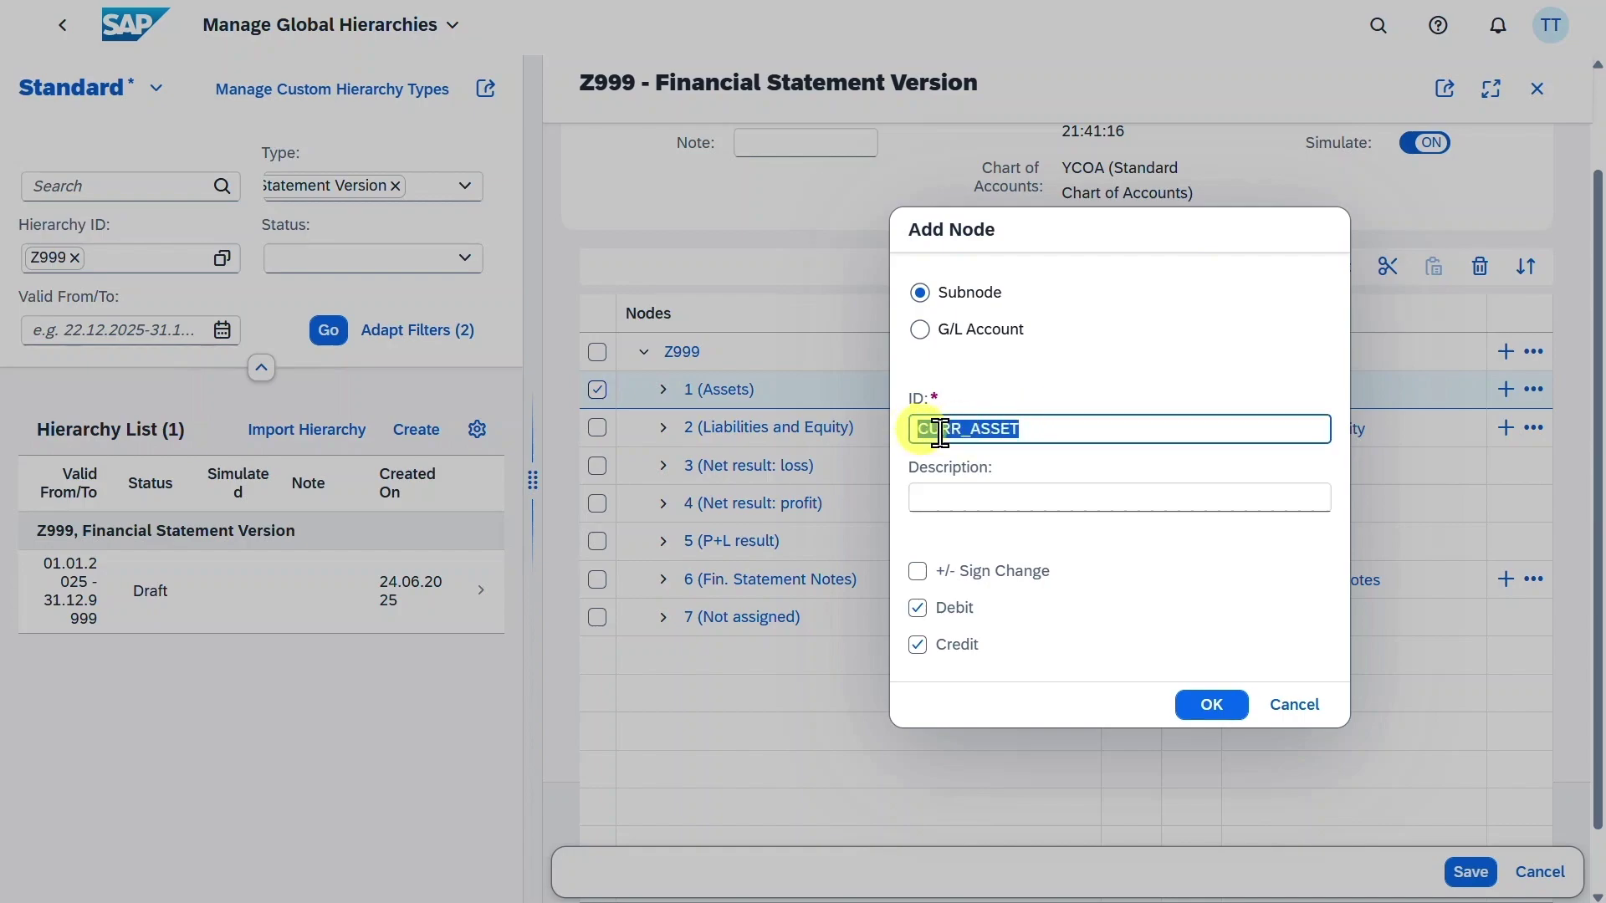
left_click(1062, 428)
left_click(1009, 499)
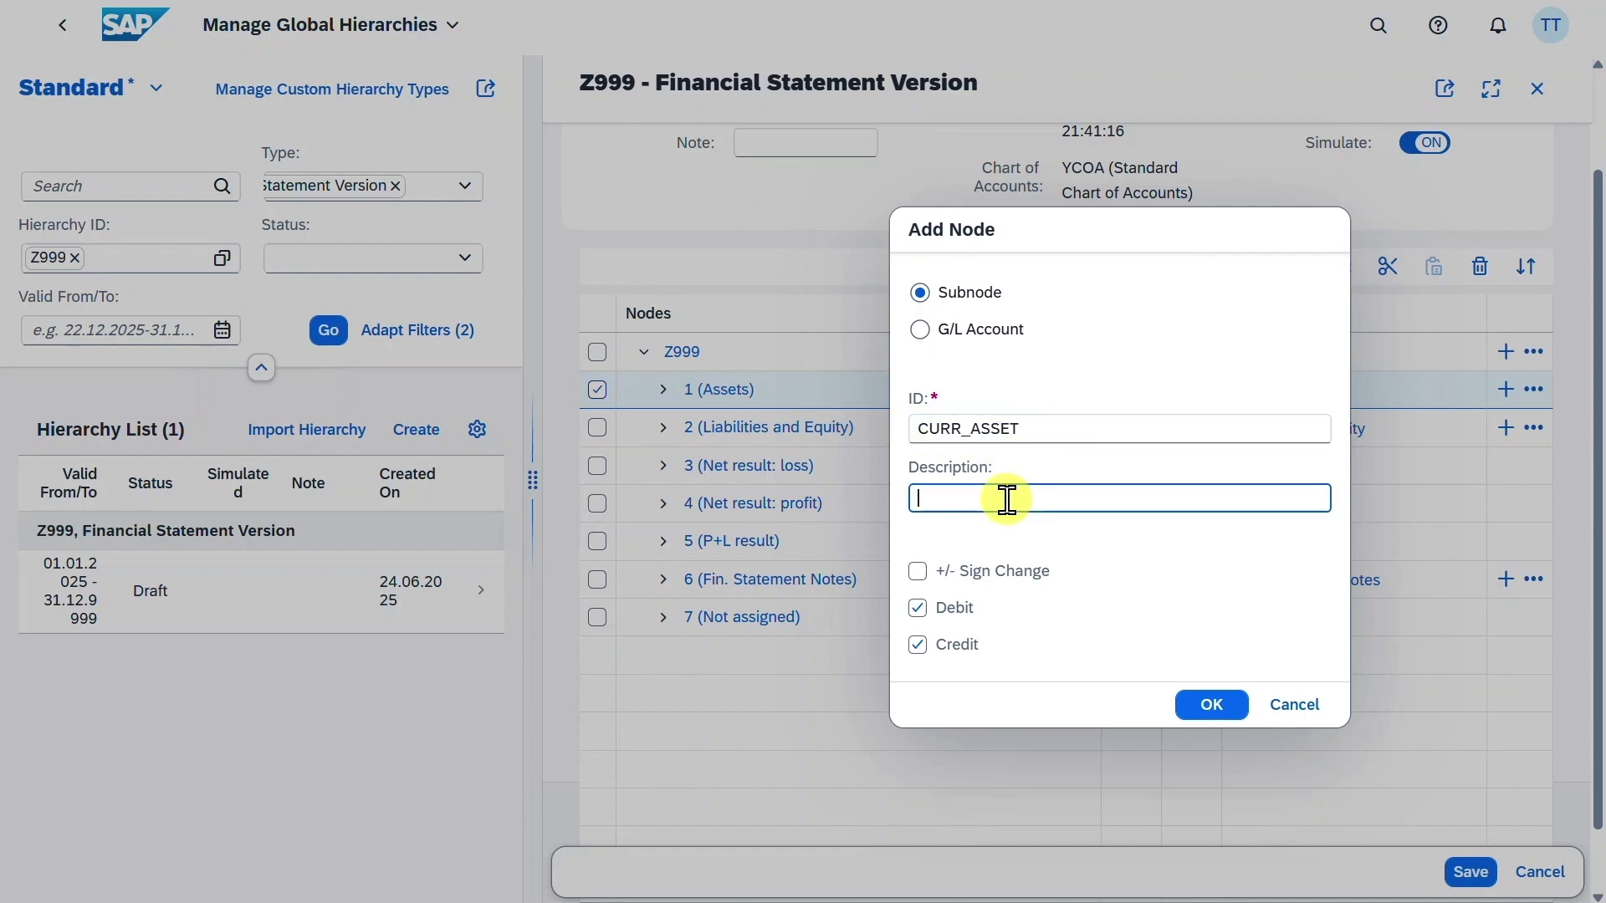
type("Current Assets")
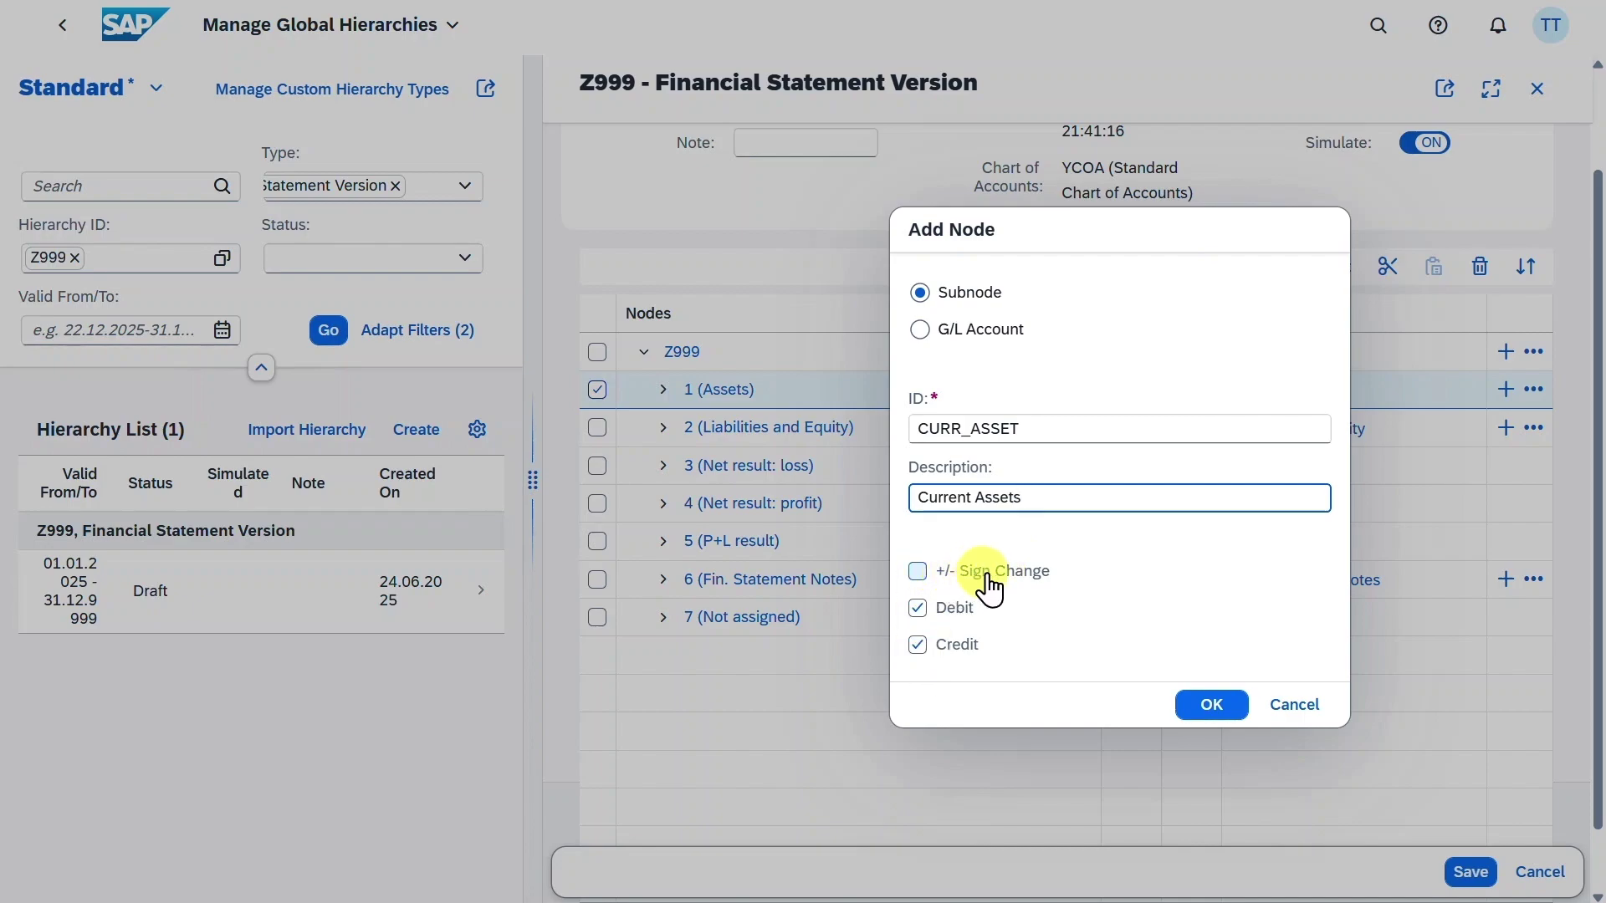
left_click(939, 577)
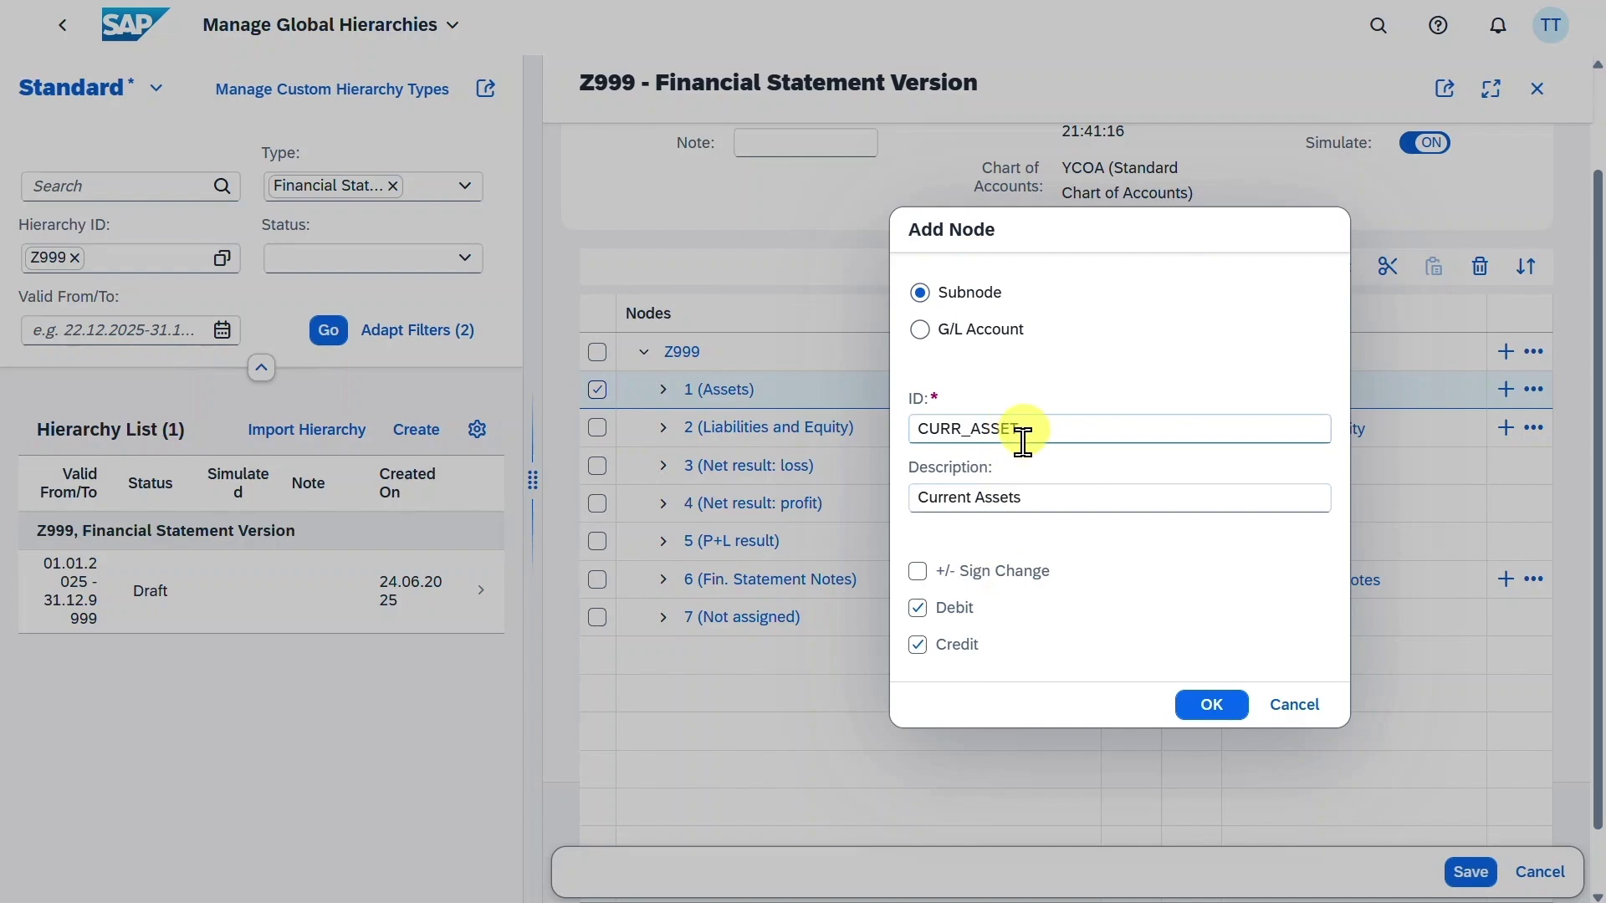
Keep both Debit and Credit ticked and confirm the CURR_ASSET subnode
left_click(960, 645)
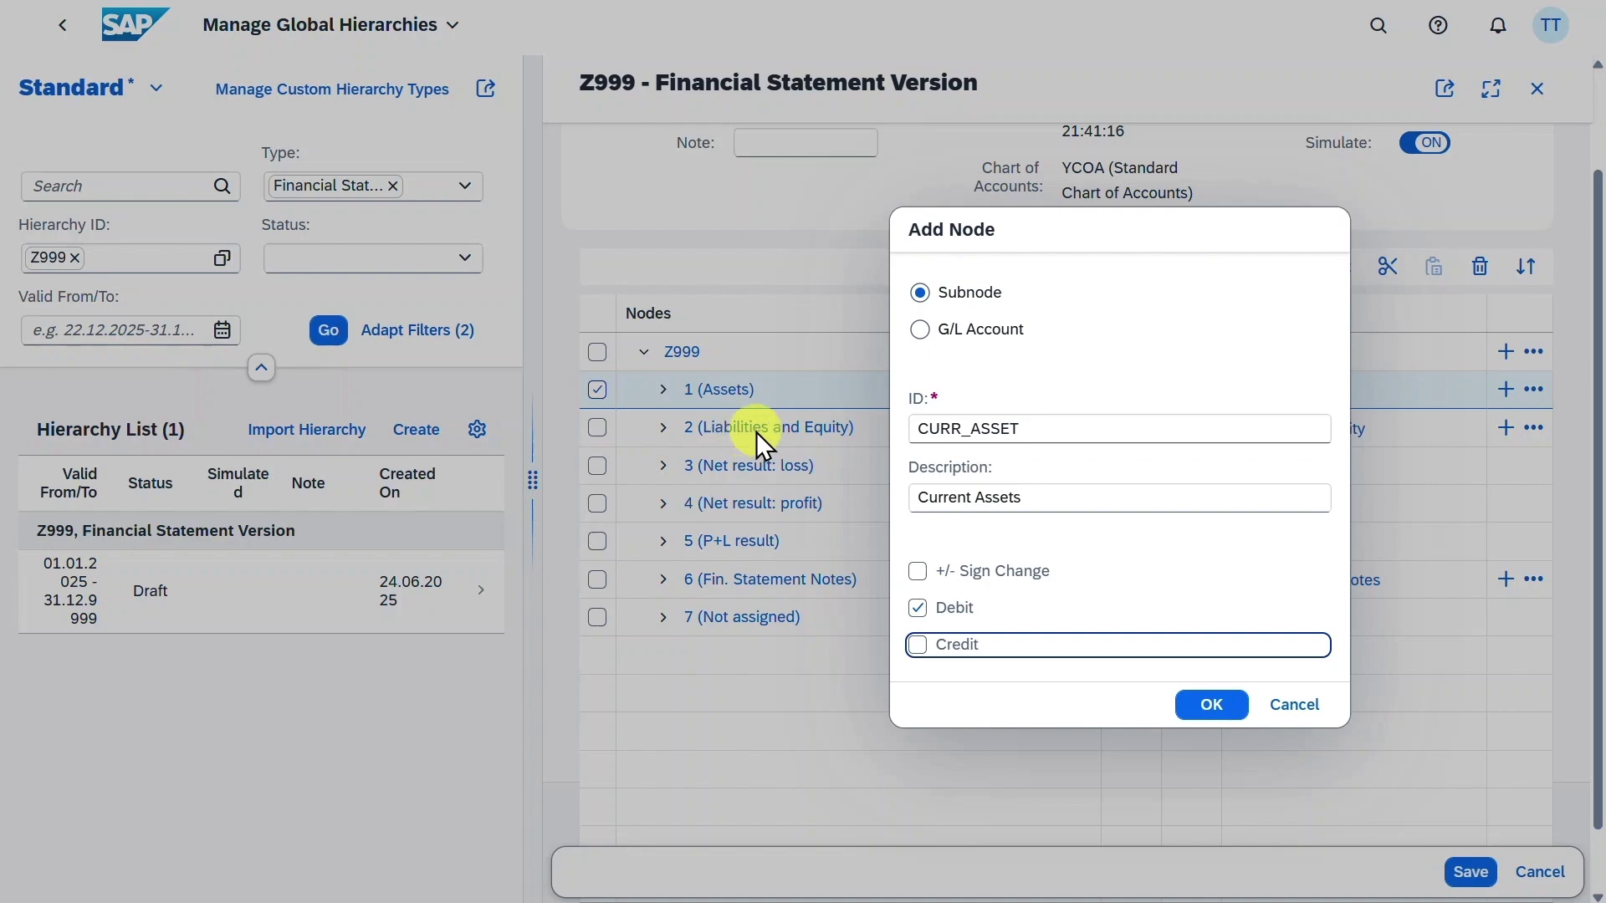
left_click(917, 645)
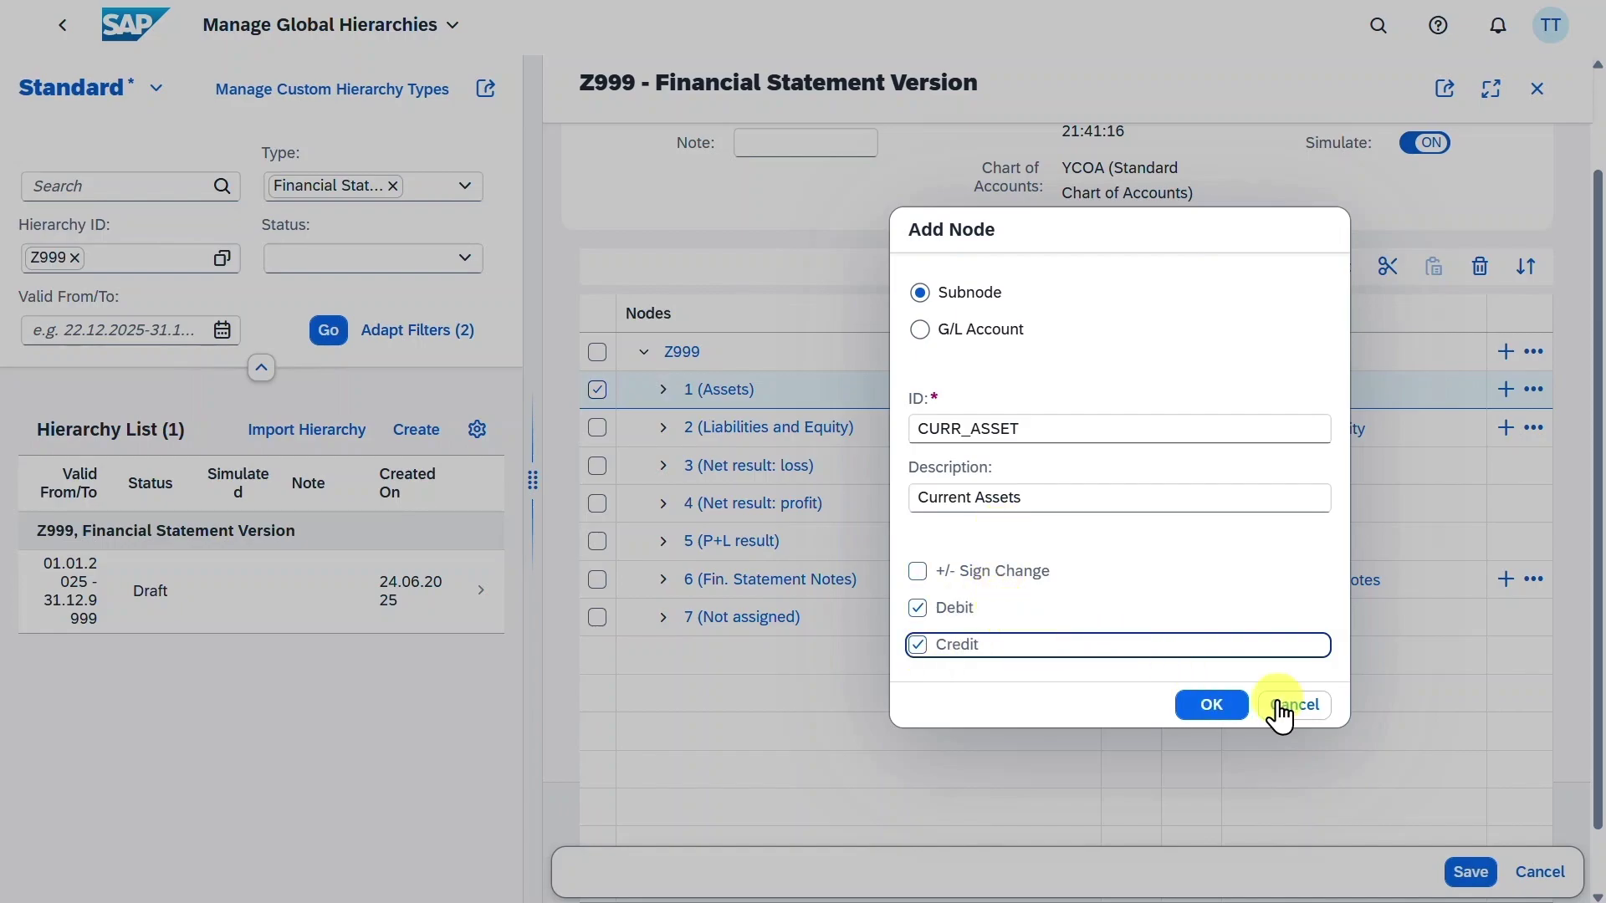
left_click(1212, 705)
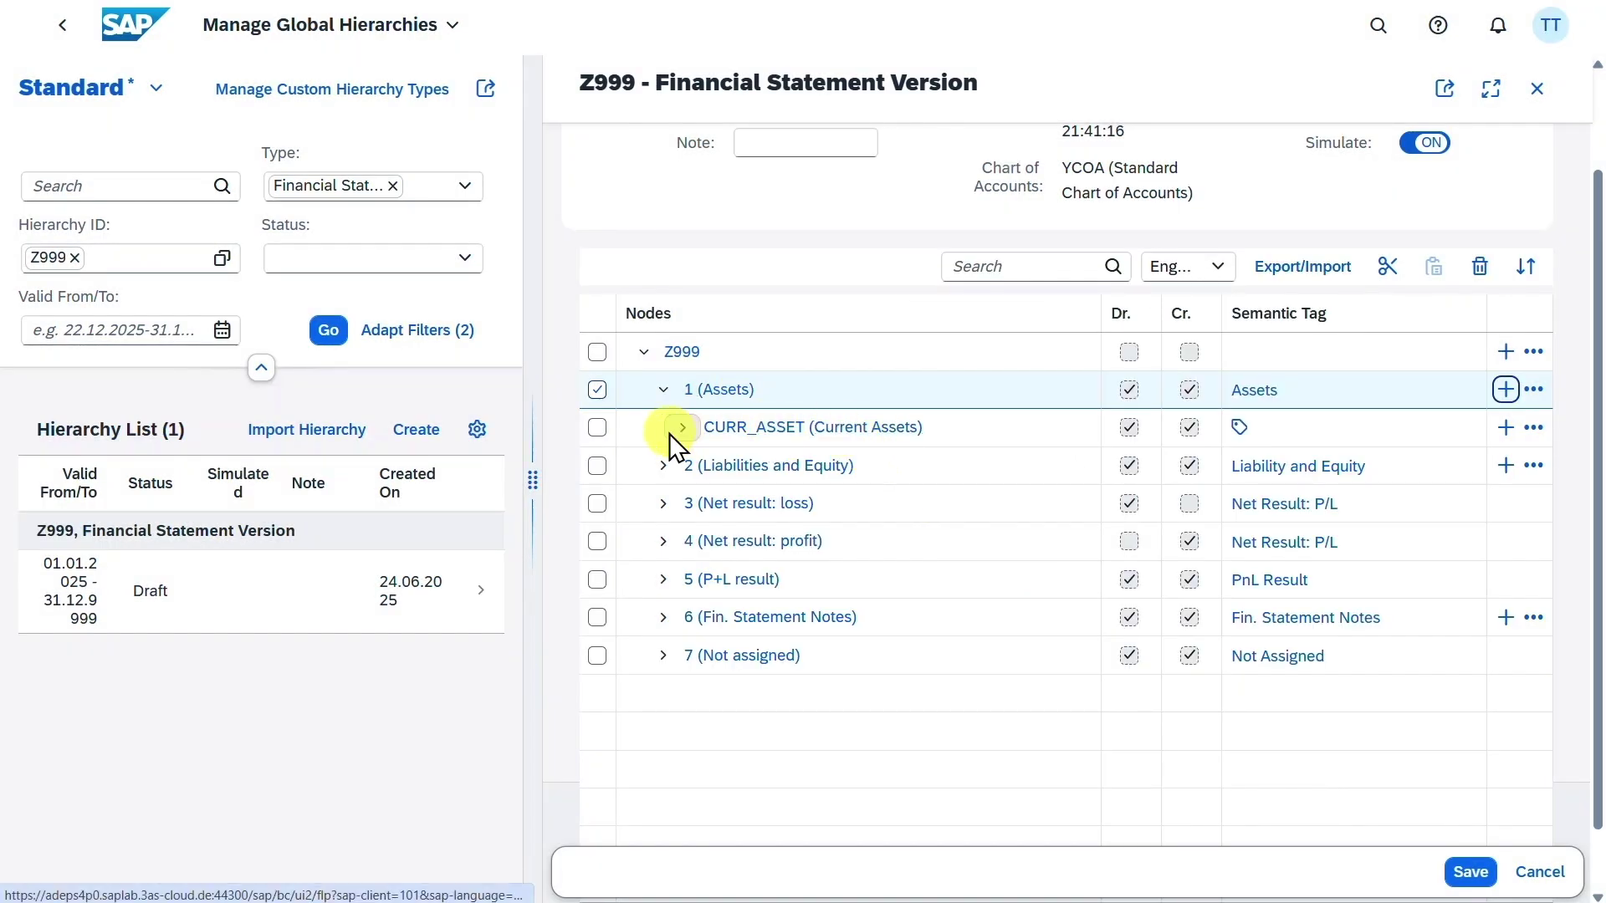
Select CURR_ASSET and start adding a G/L account node beneath it
left_click(598, 390)
left_click(599, 428)
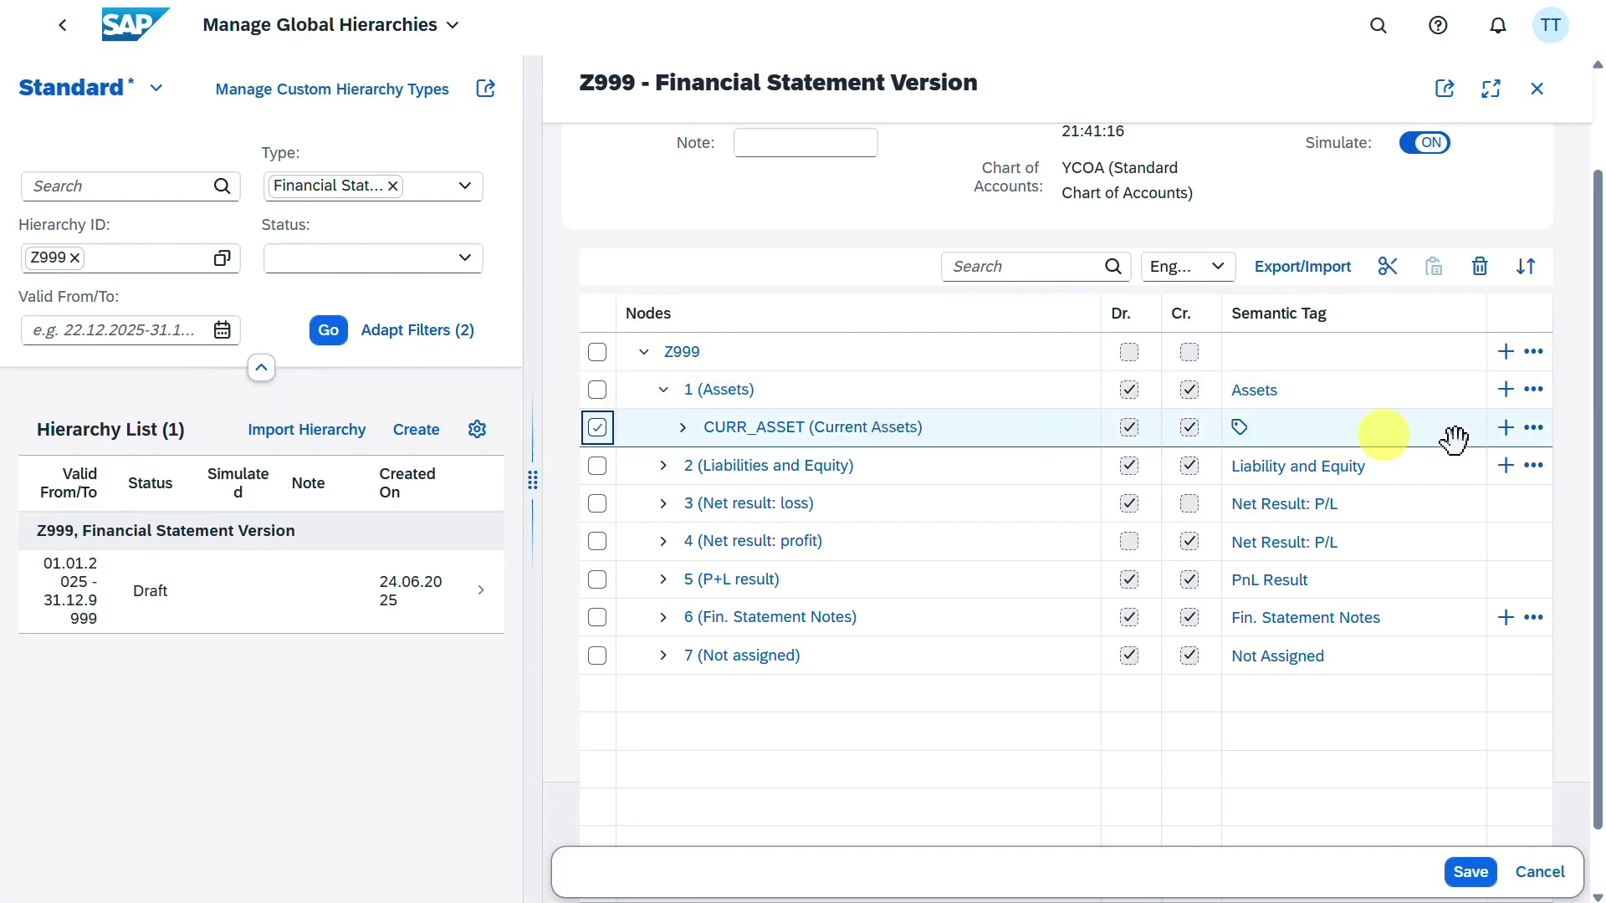
left_click(1505, 428)
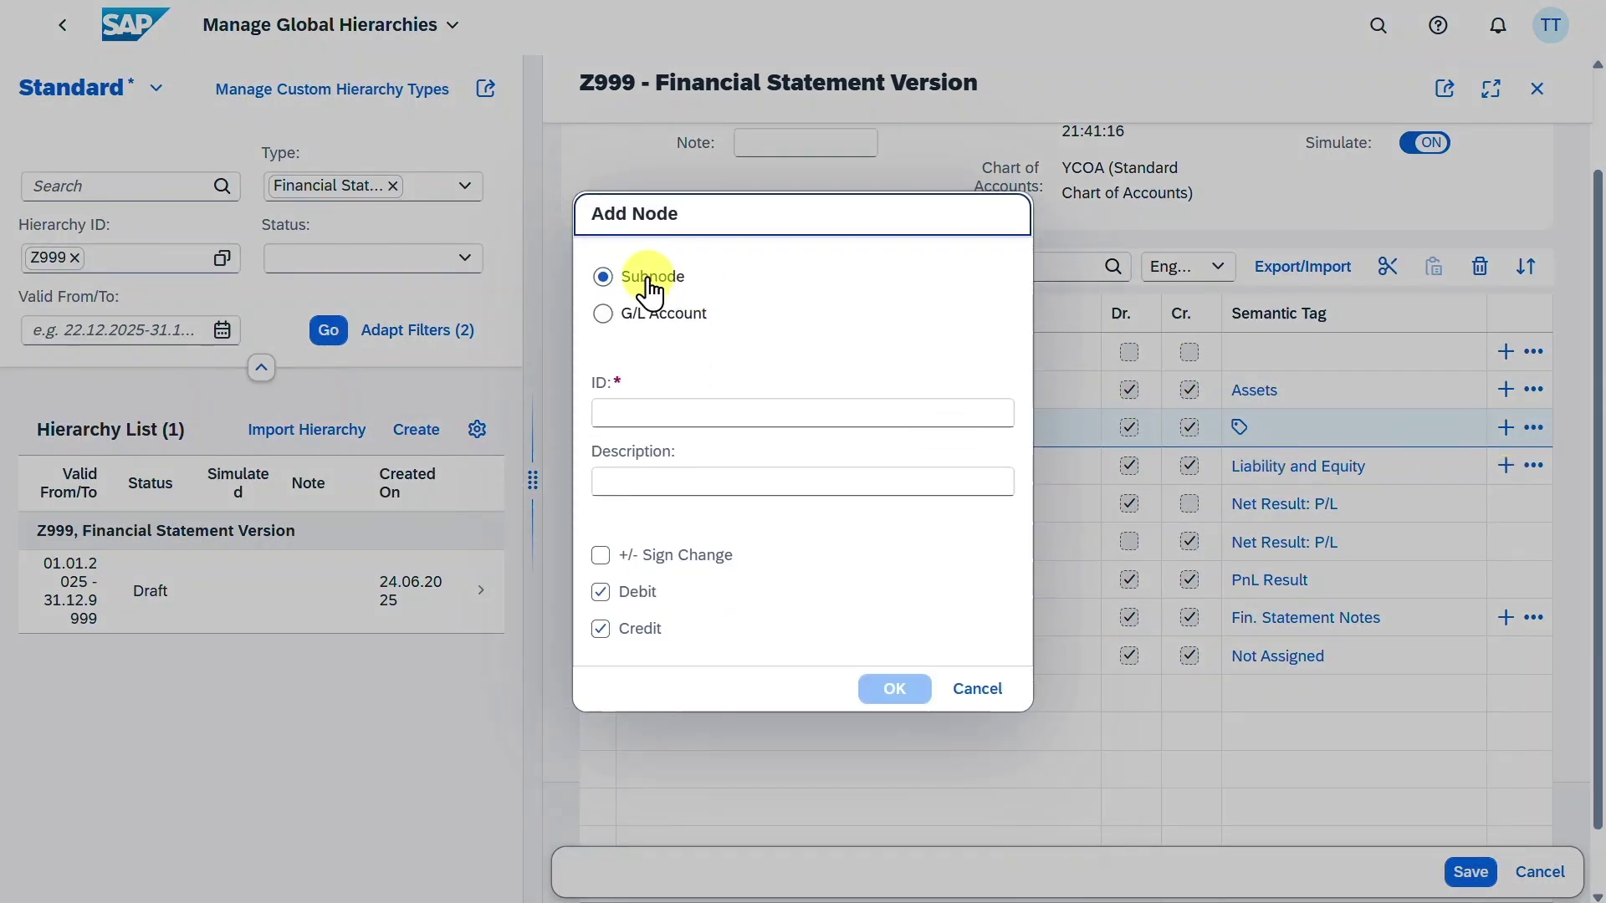
key("Escape")
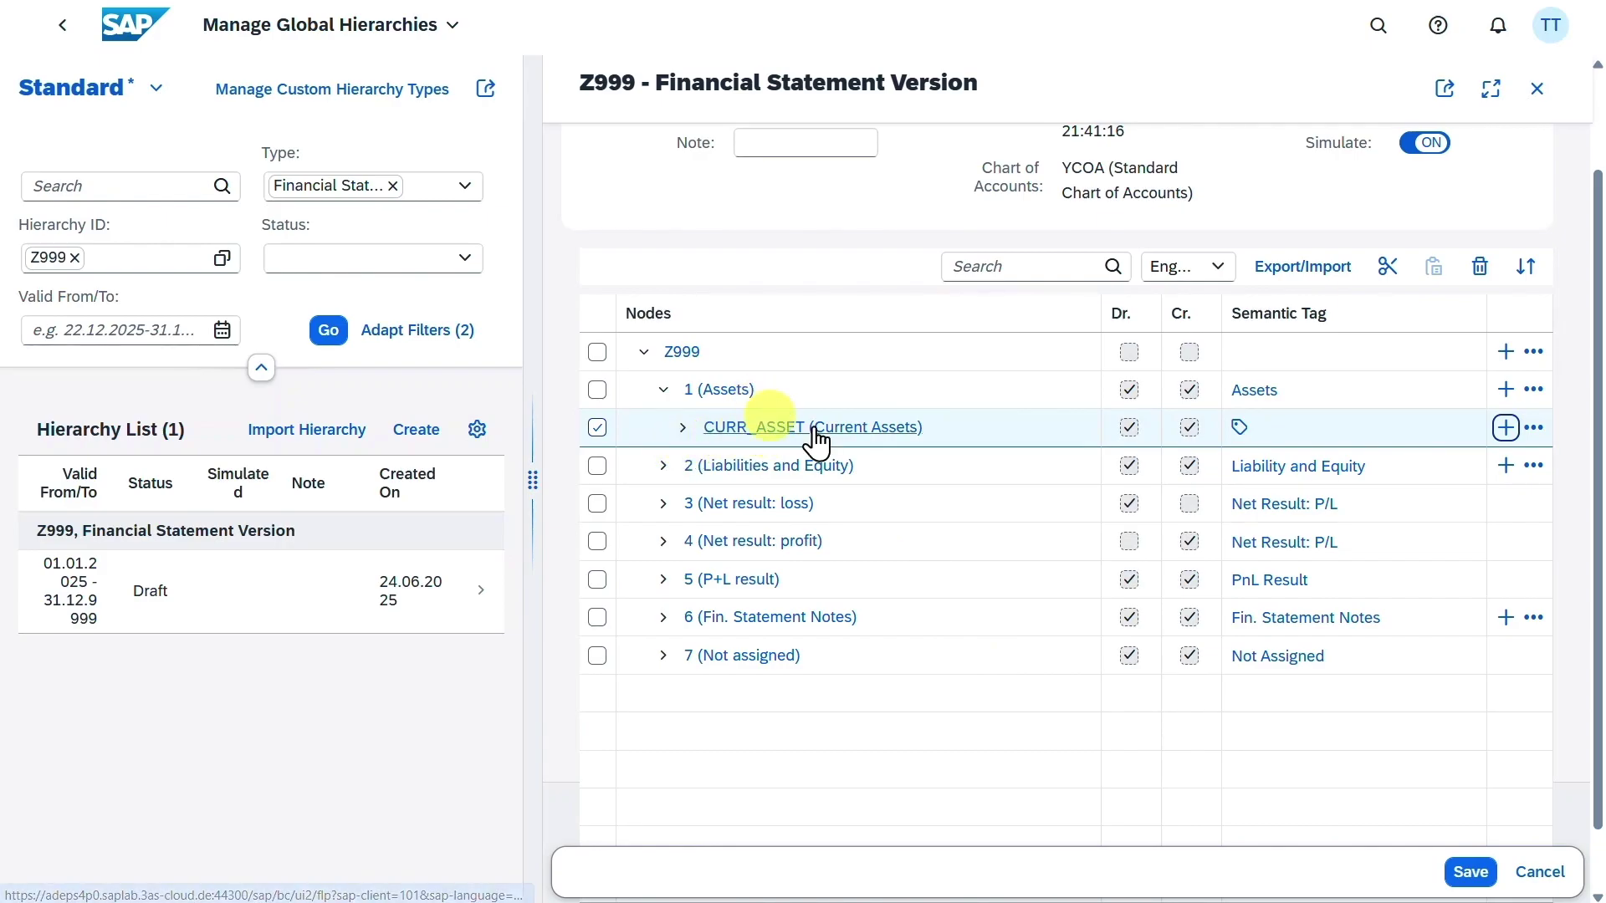
left_click(1509, 431)
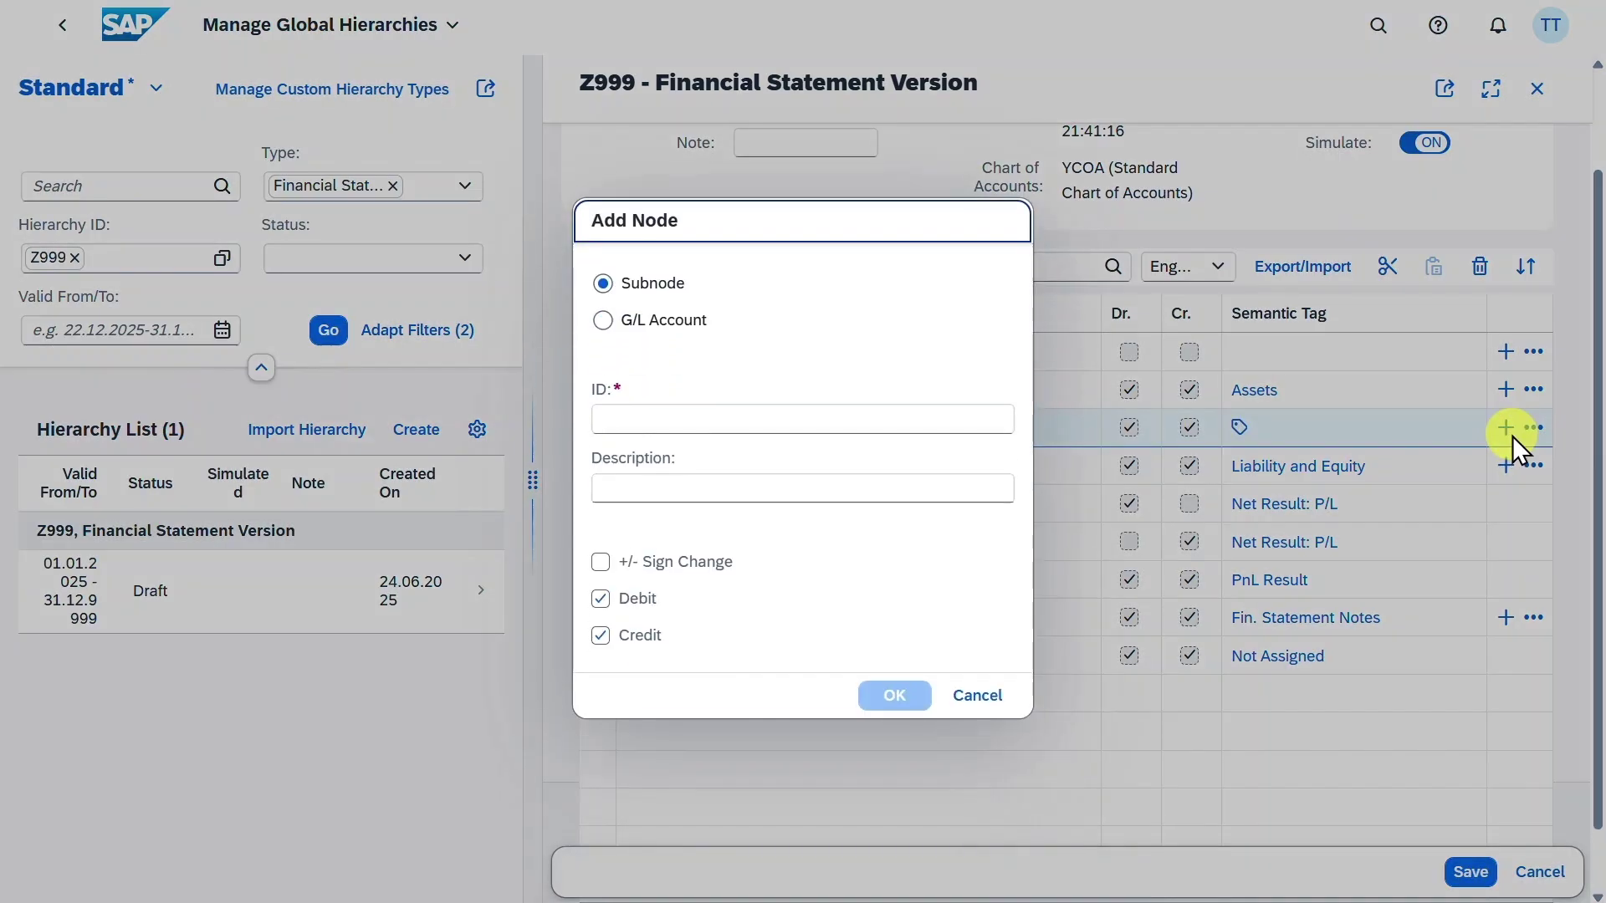
left_click(697, 331)
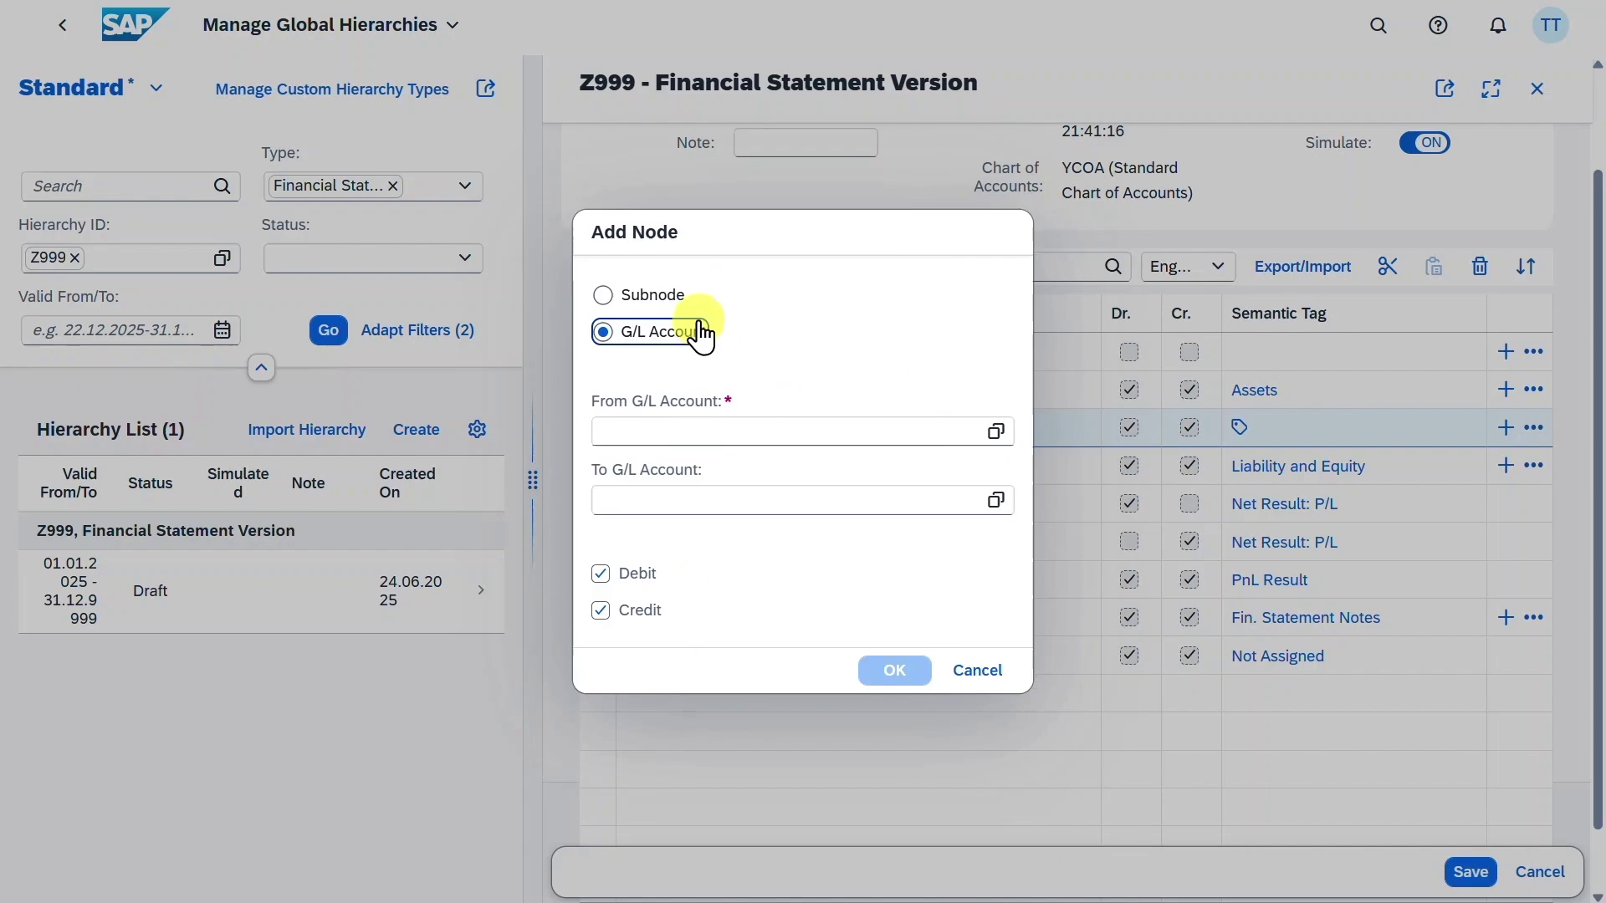
Pick G/L accounts 12021200 to 12104010 as the range and add it under CURR_ASSET
left_click(752, 428)
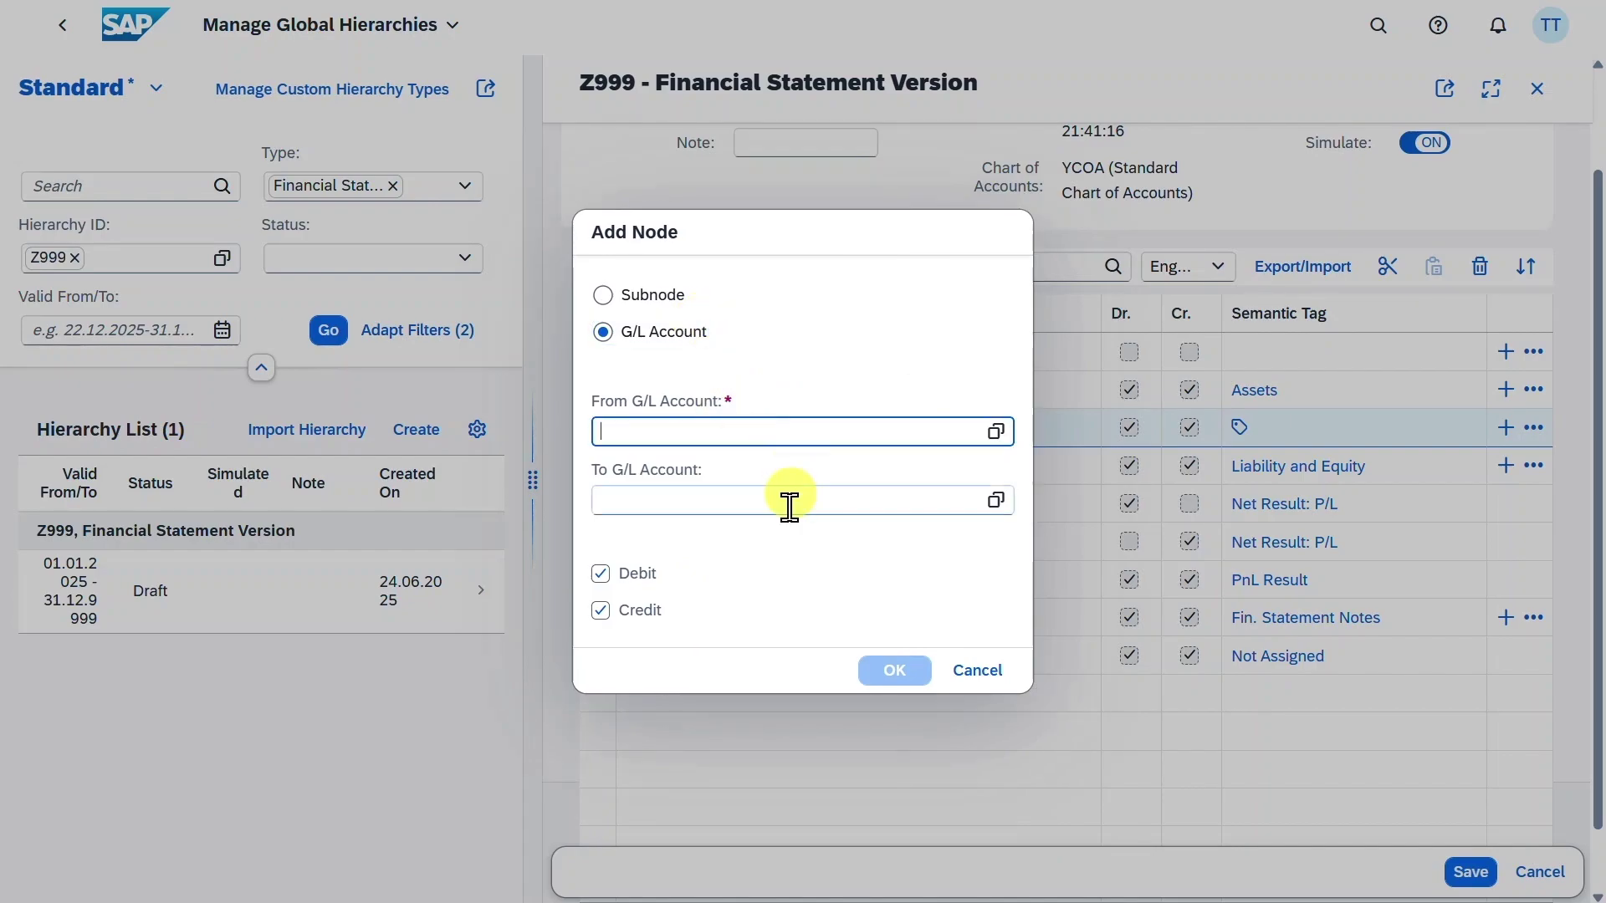
left_click(995, 431)
scroll(459, 494, "down", 3)
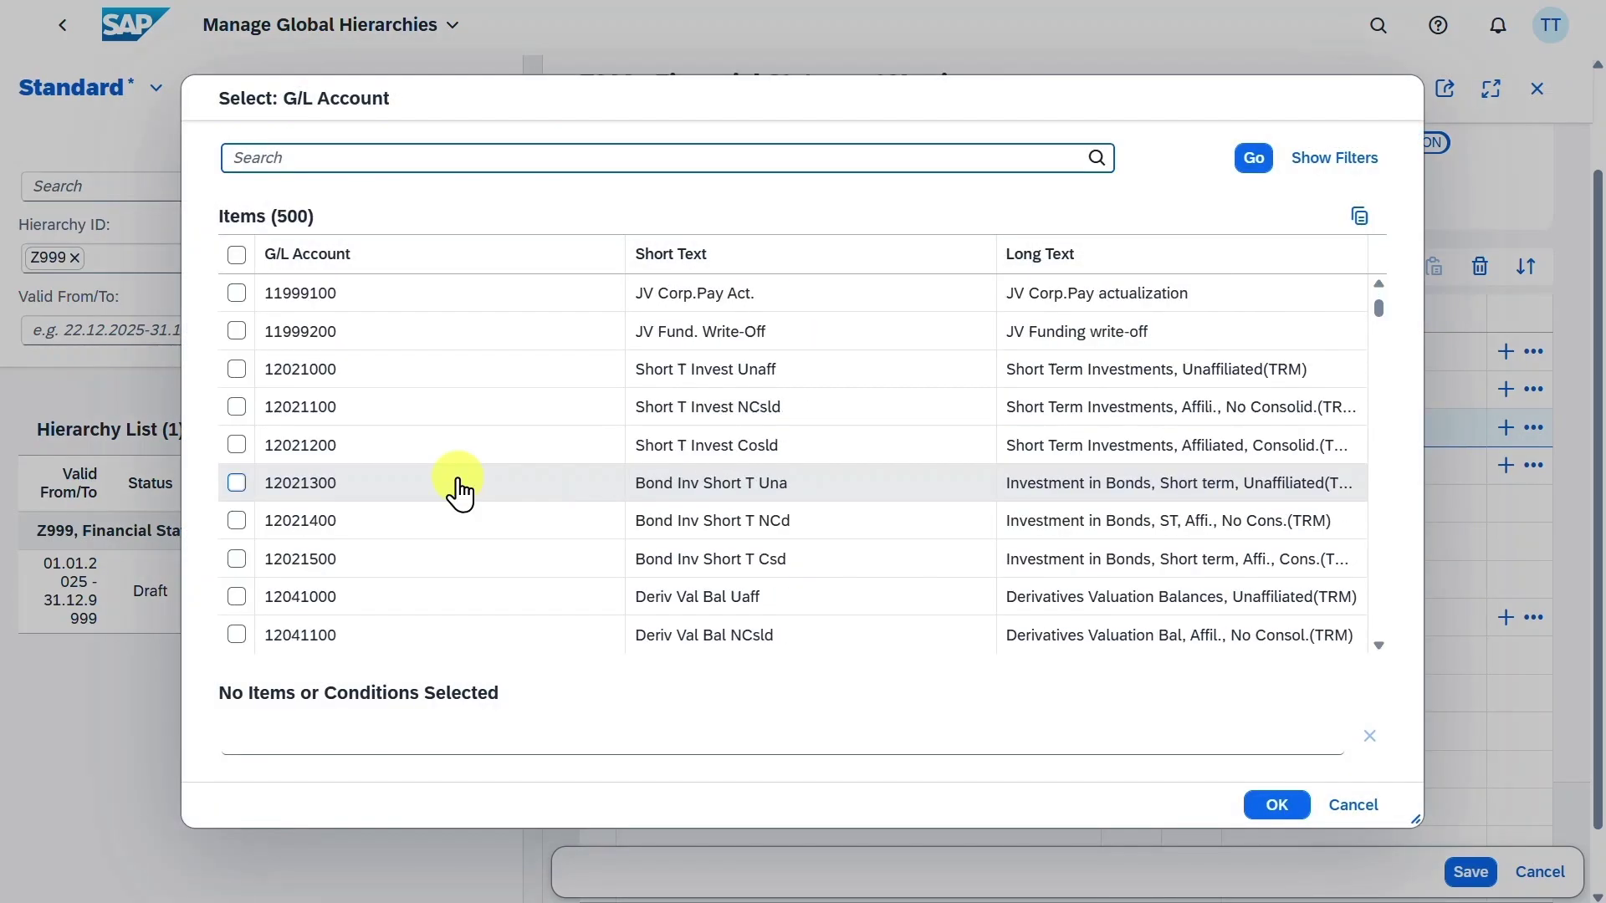
left_click(237, 445)
scroll(251, 464, "down", 1)
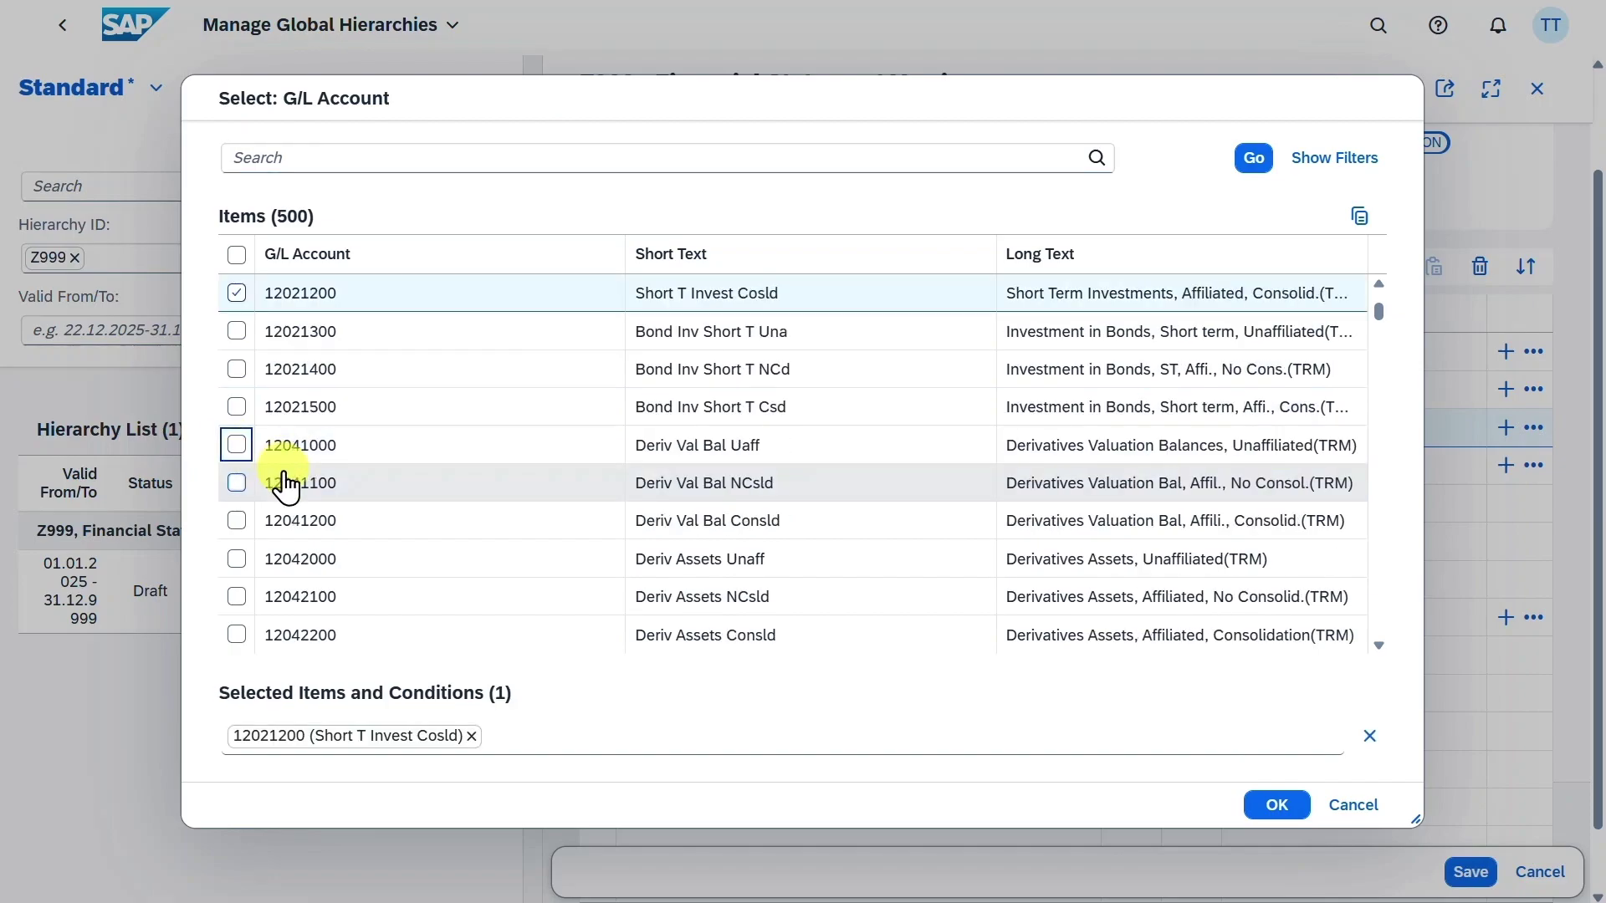
left_click(1276, 804)
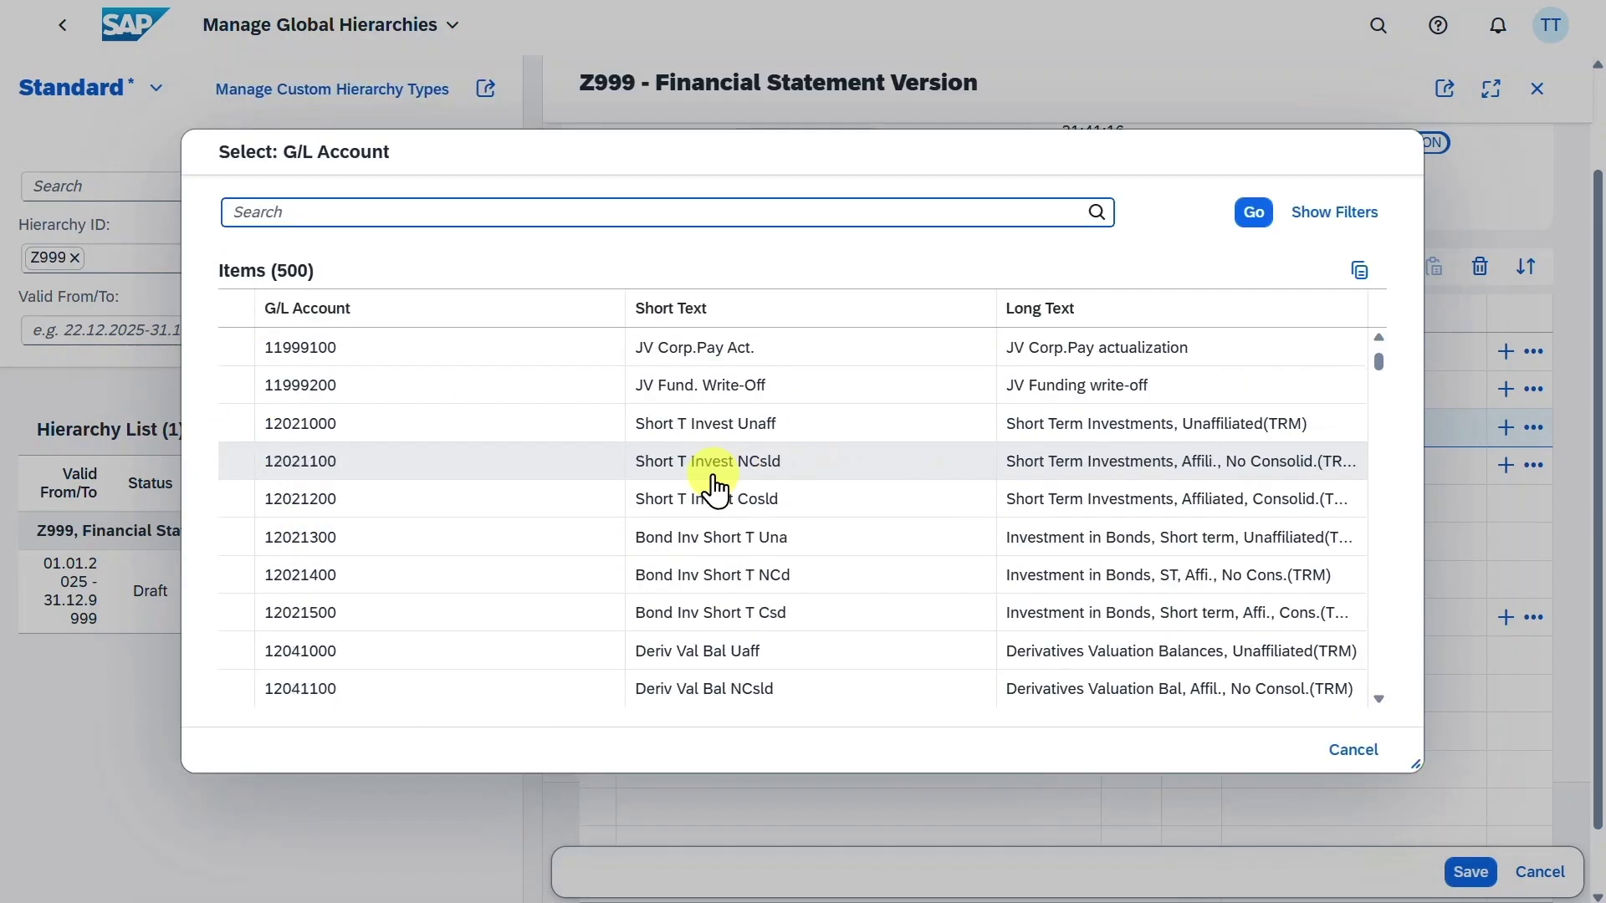
scroll(713, 487, "down", 4)
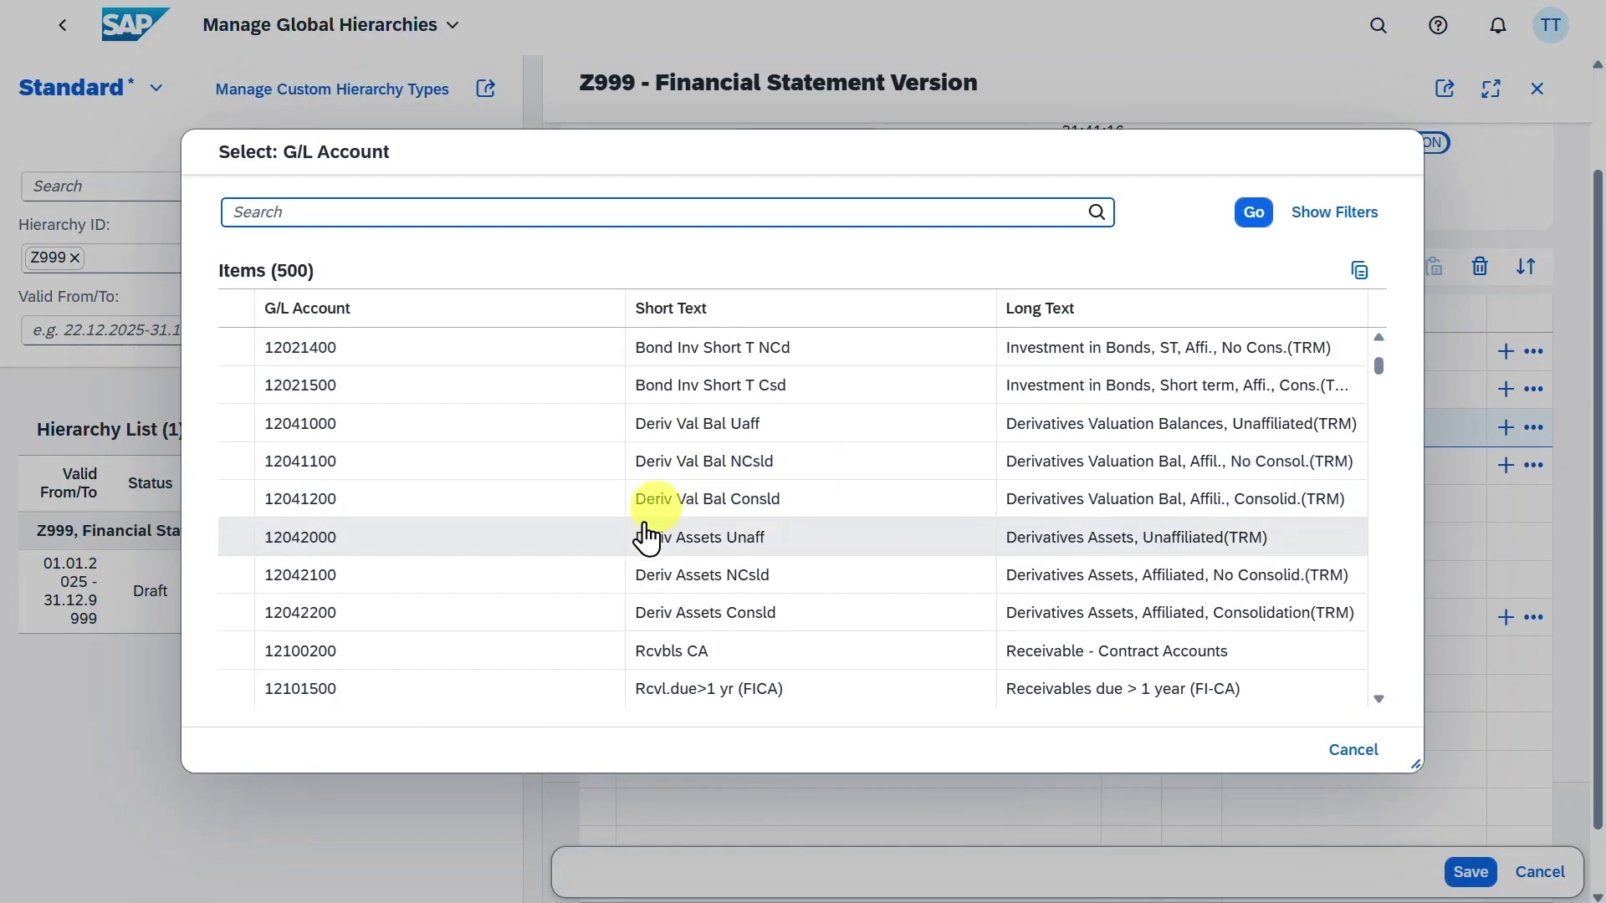
left_click(285, 577)
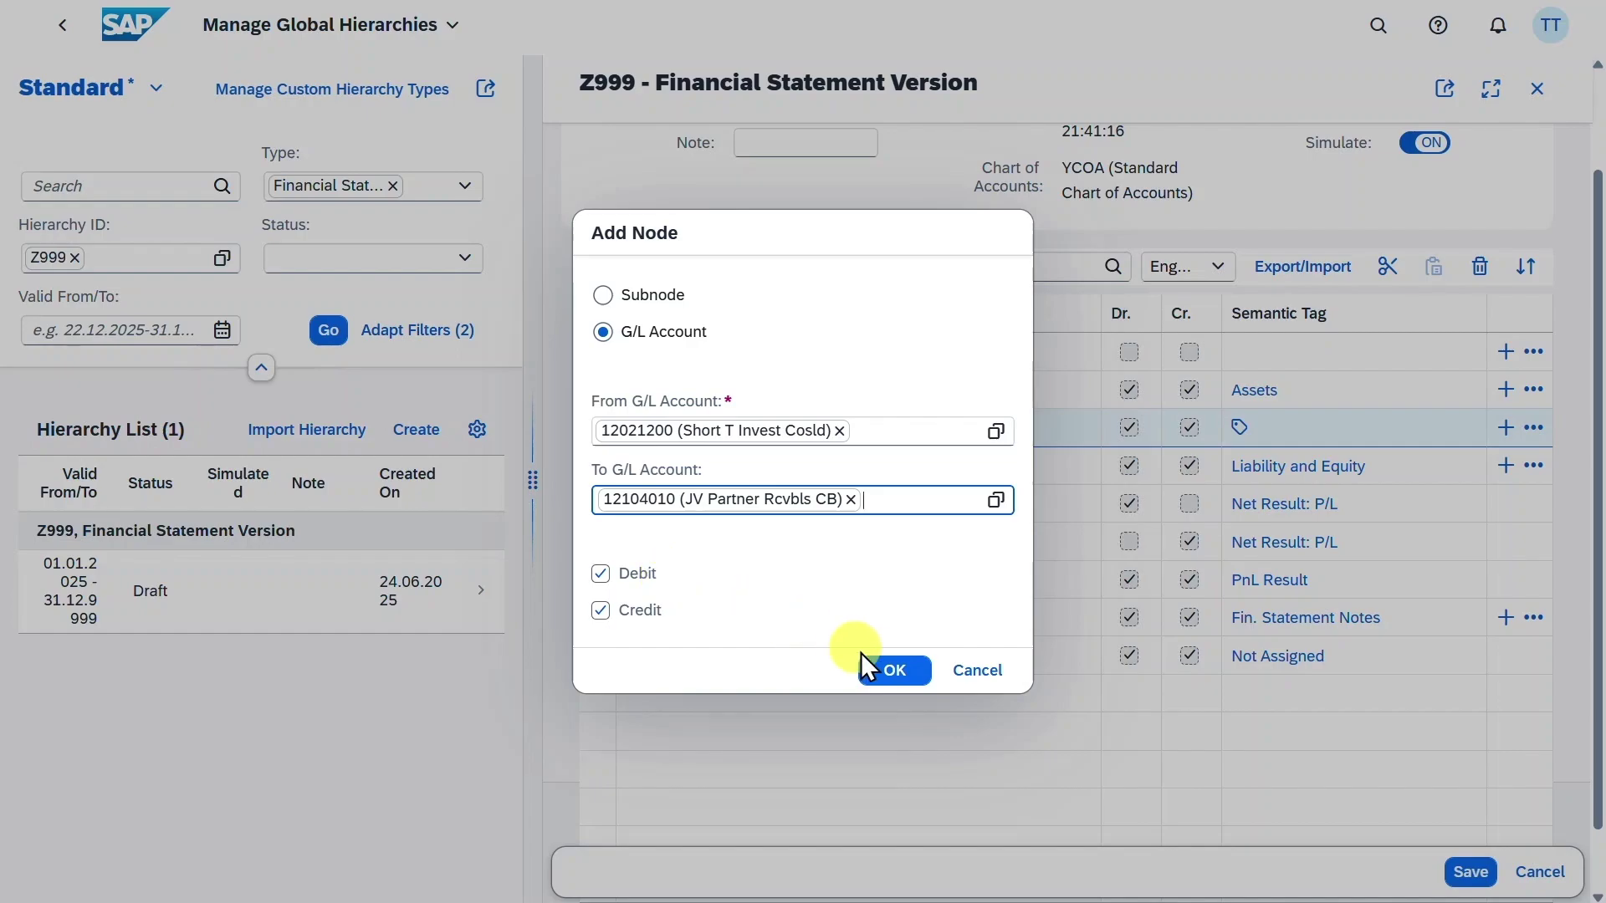
left_click(883, 670)
Expand the new account range to list its accounts and cancel the CURR_ASSET bulk entry
left_click(703, 466)
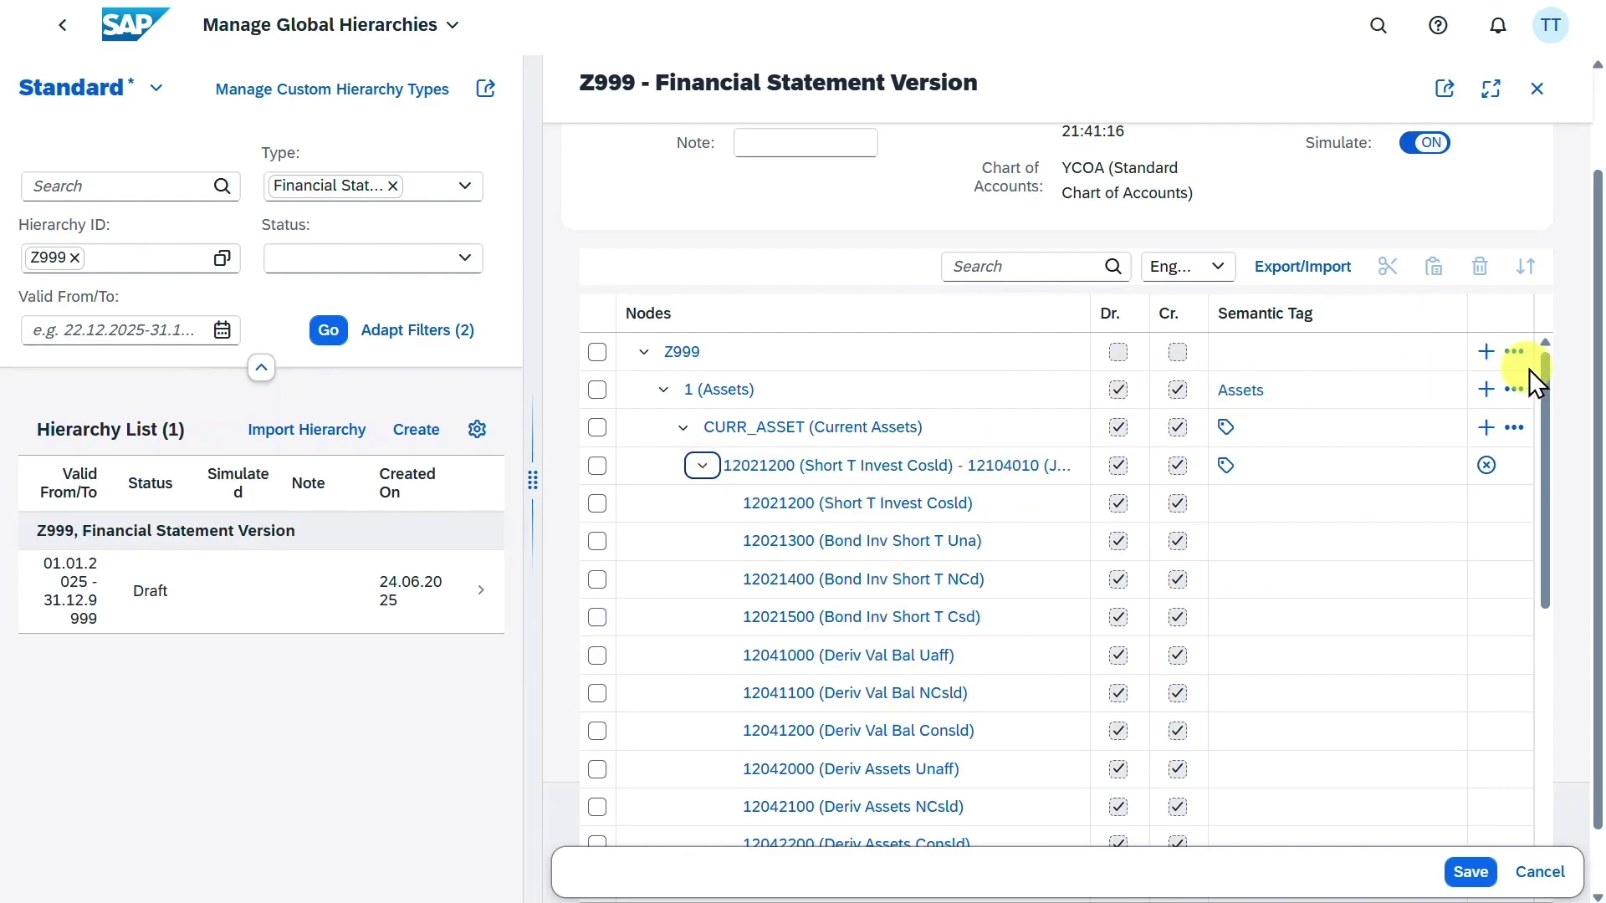
left_click(1516, 430)
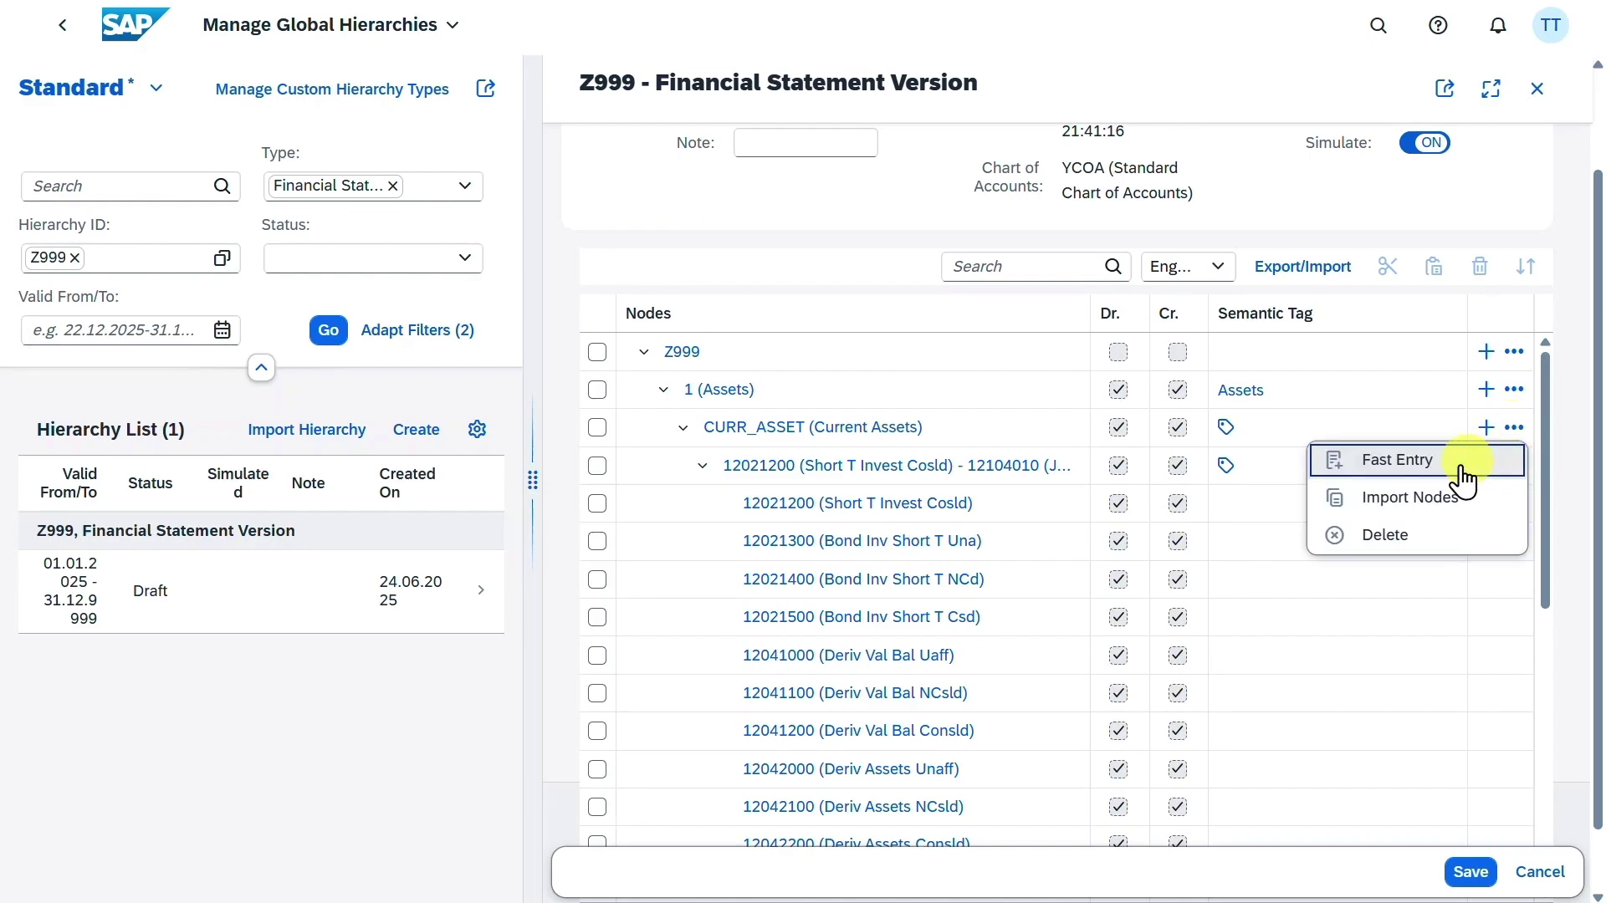
left_click(1397, 465)
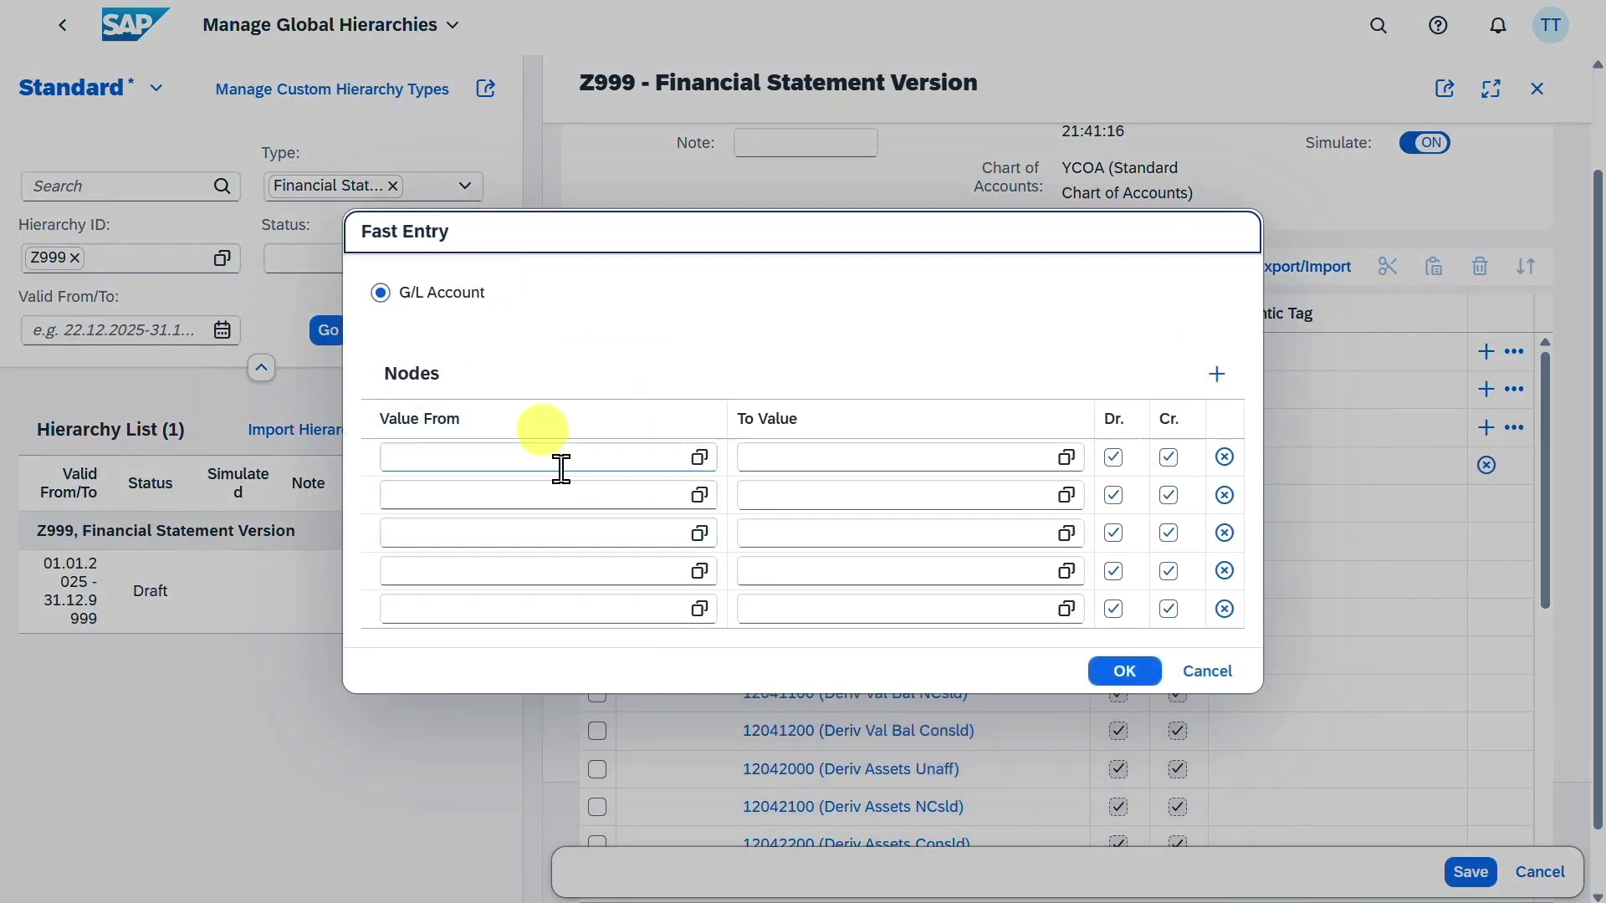
left_click(1204, 669)
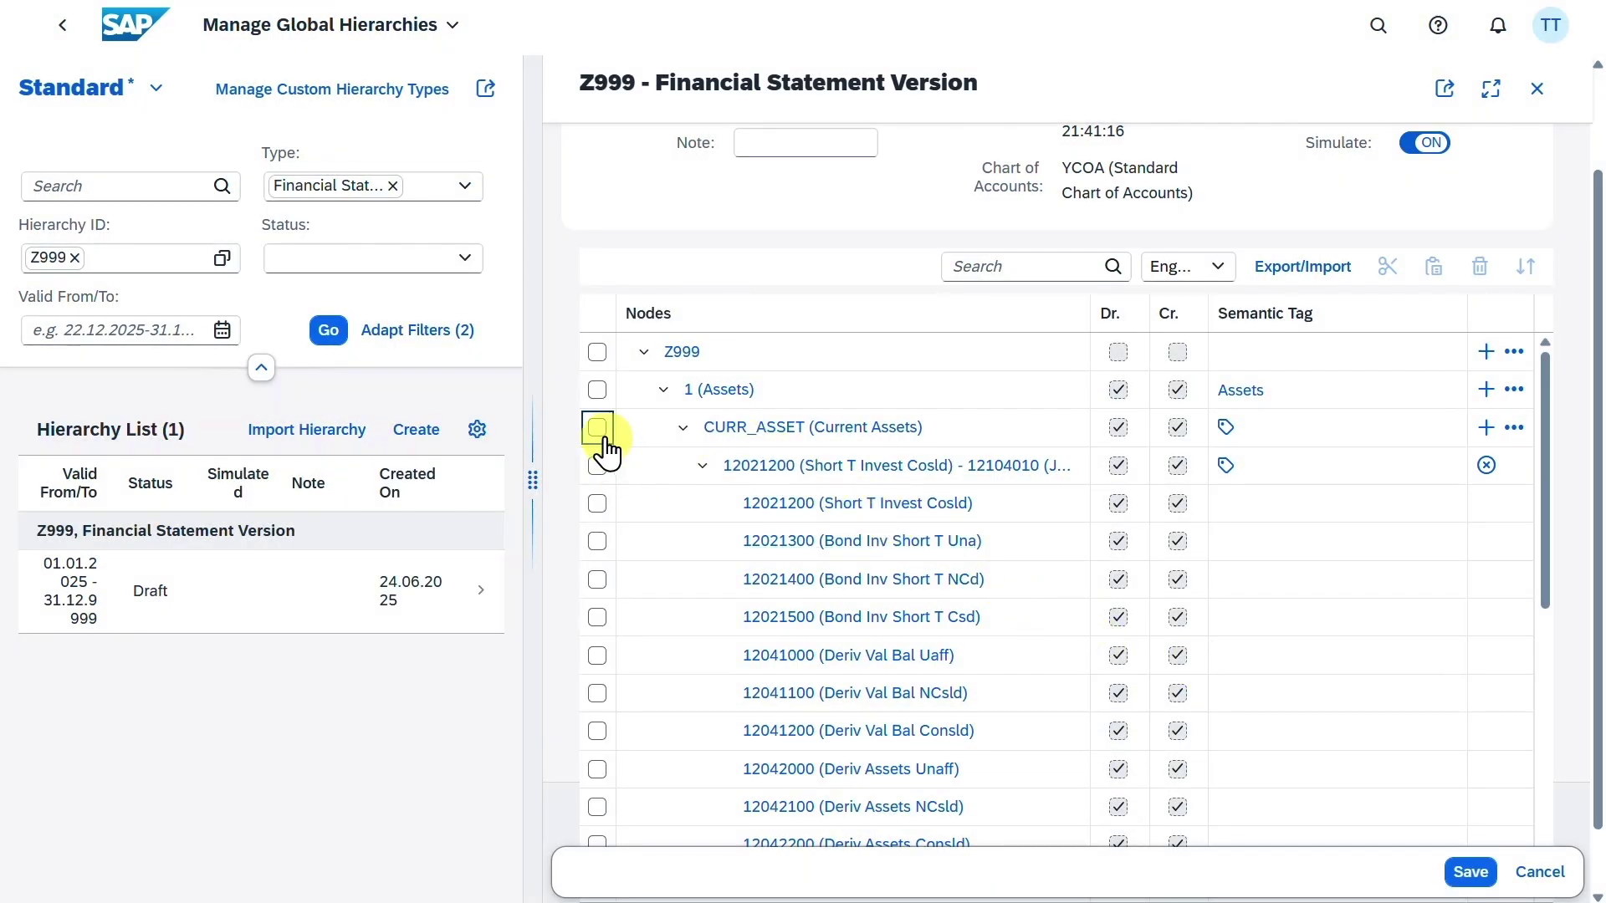
Fast-enter subnodes NON_CURR (Test1) and NON_TANGIB (Test2) under 1 (Assets)
left_click(598, 391)
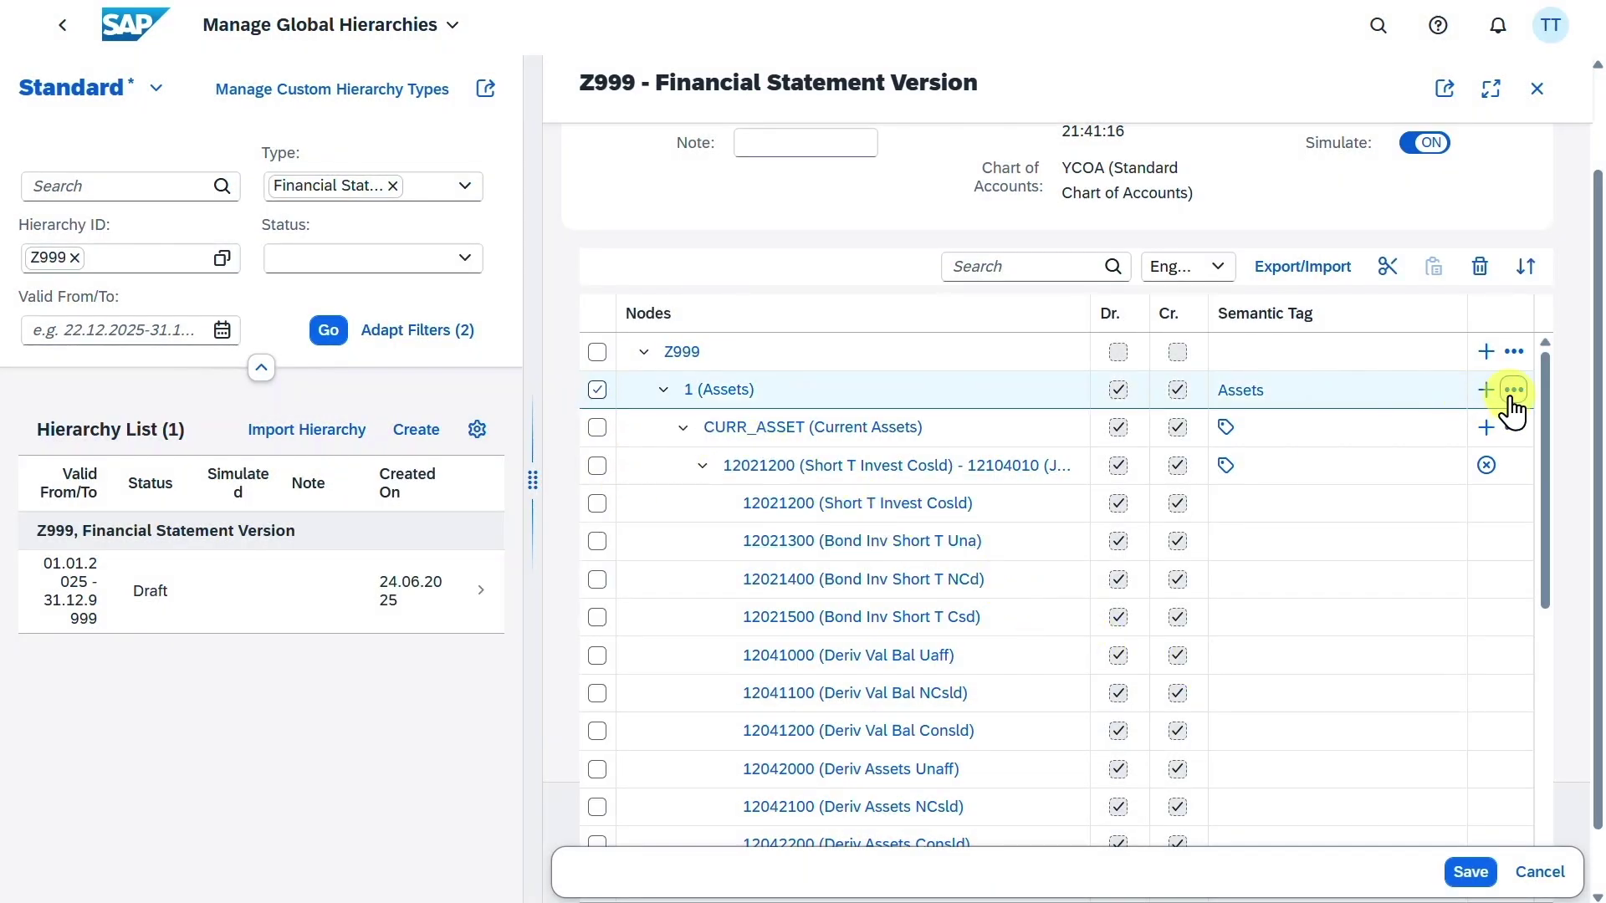
left_click(1514, 390)
left_click(1440, 424)
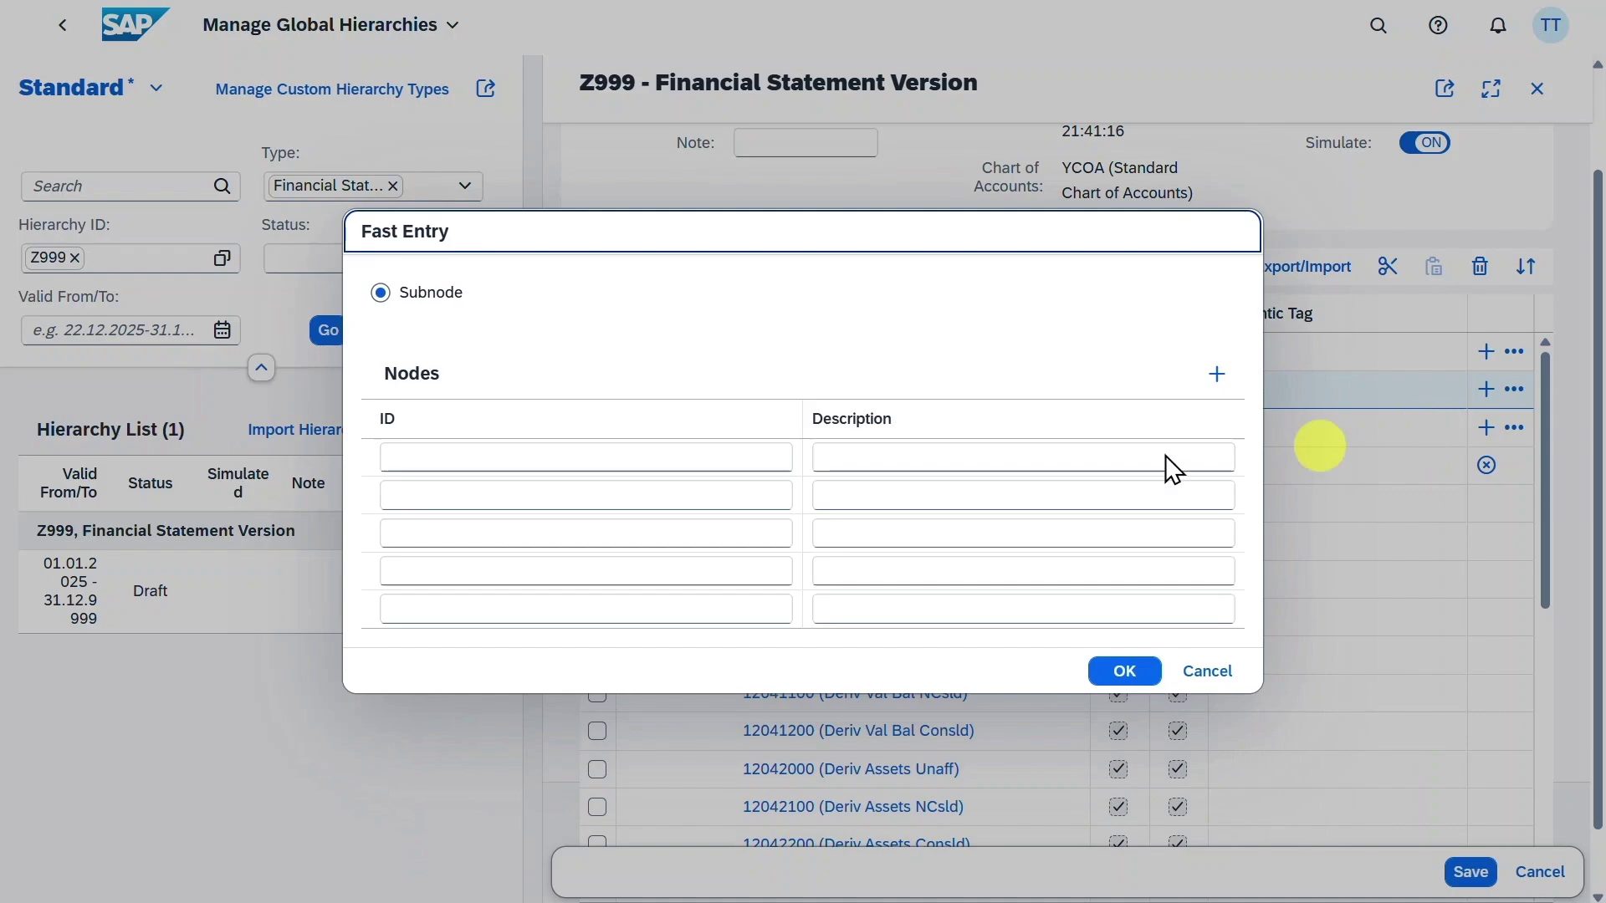
left_click(596, 459)
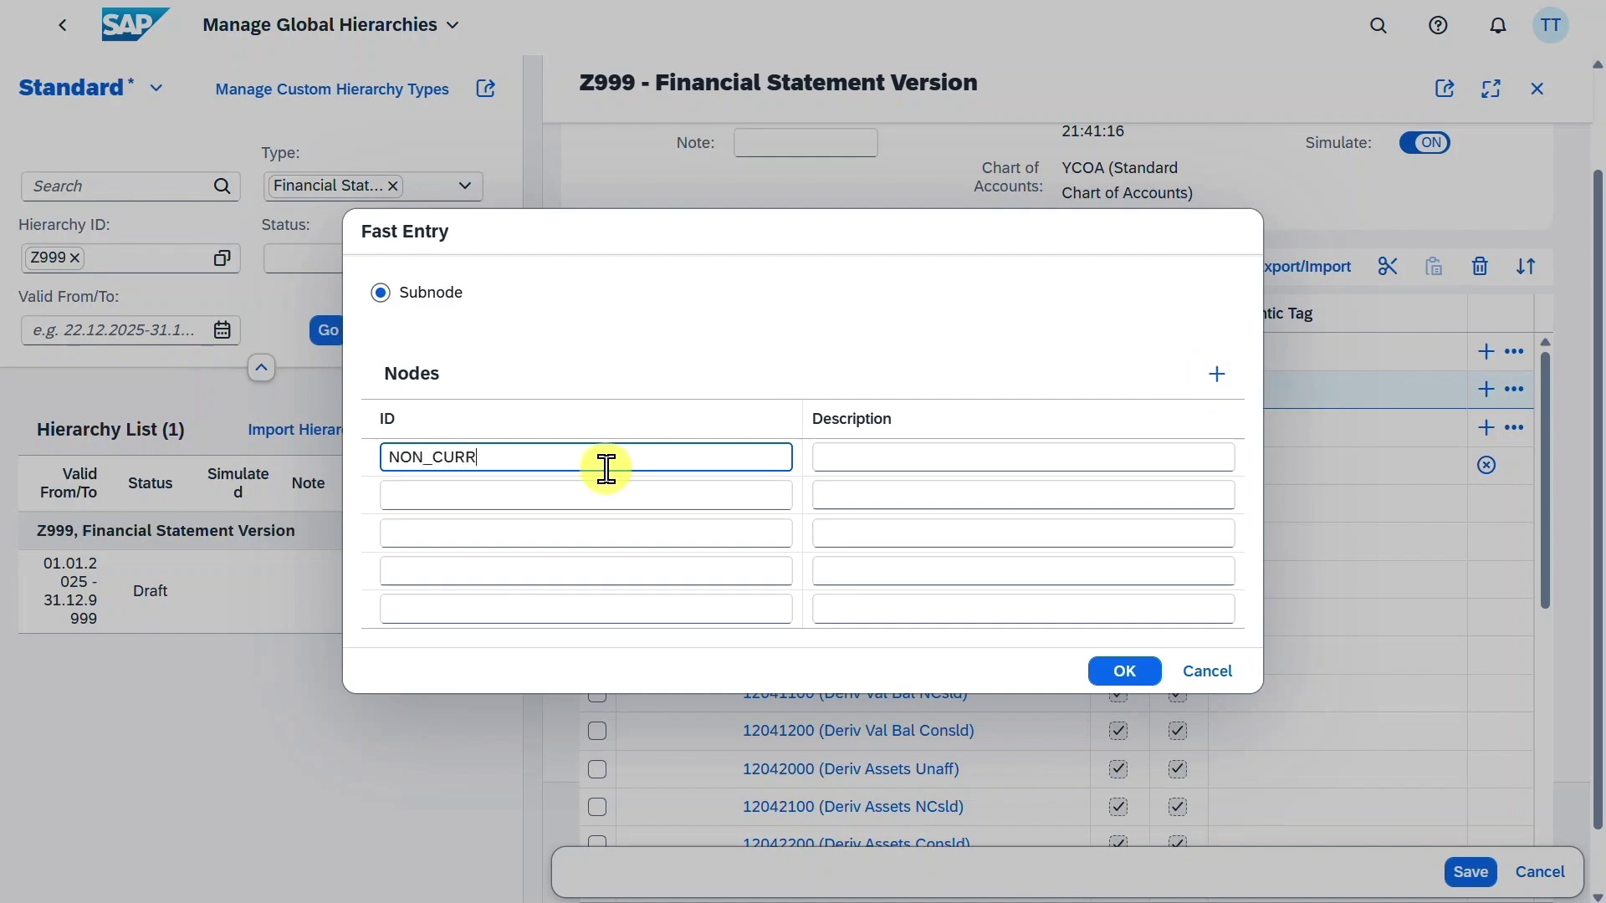
key("Tab")
key("Tab")
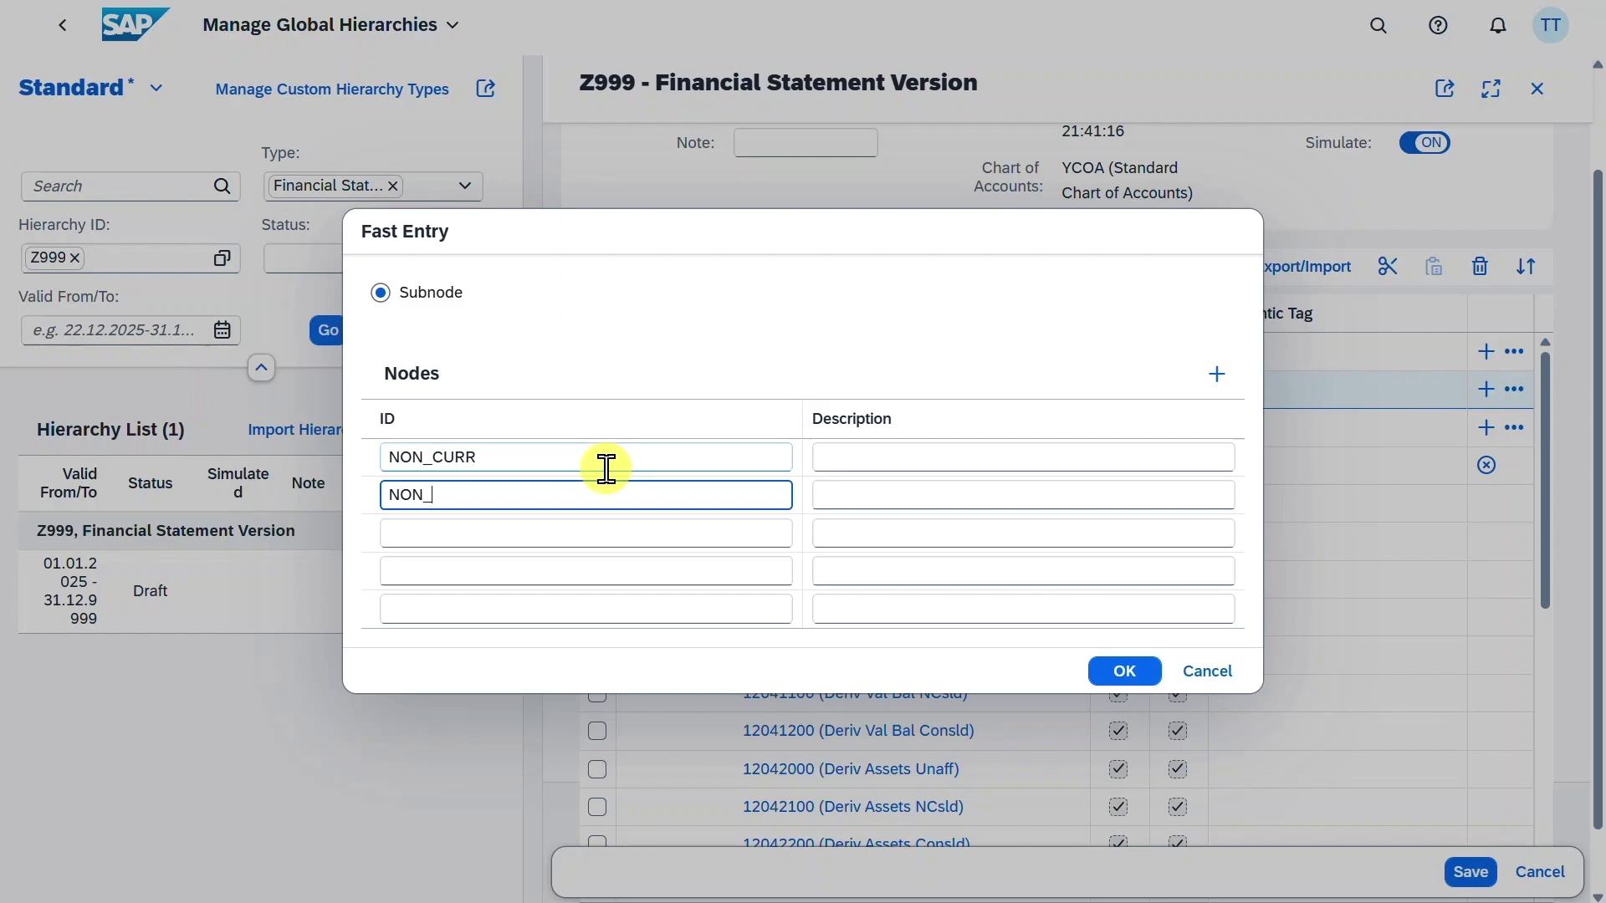
left_click(878, 451)
type("Test1")
key("Tab")
key("Tab")
type("Test2")
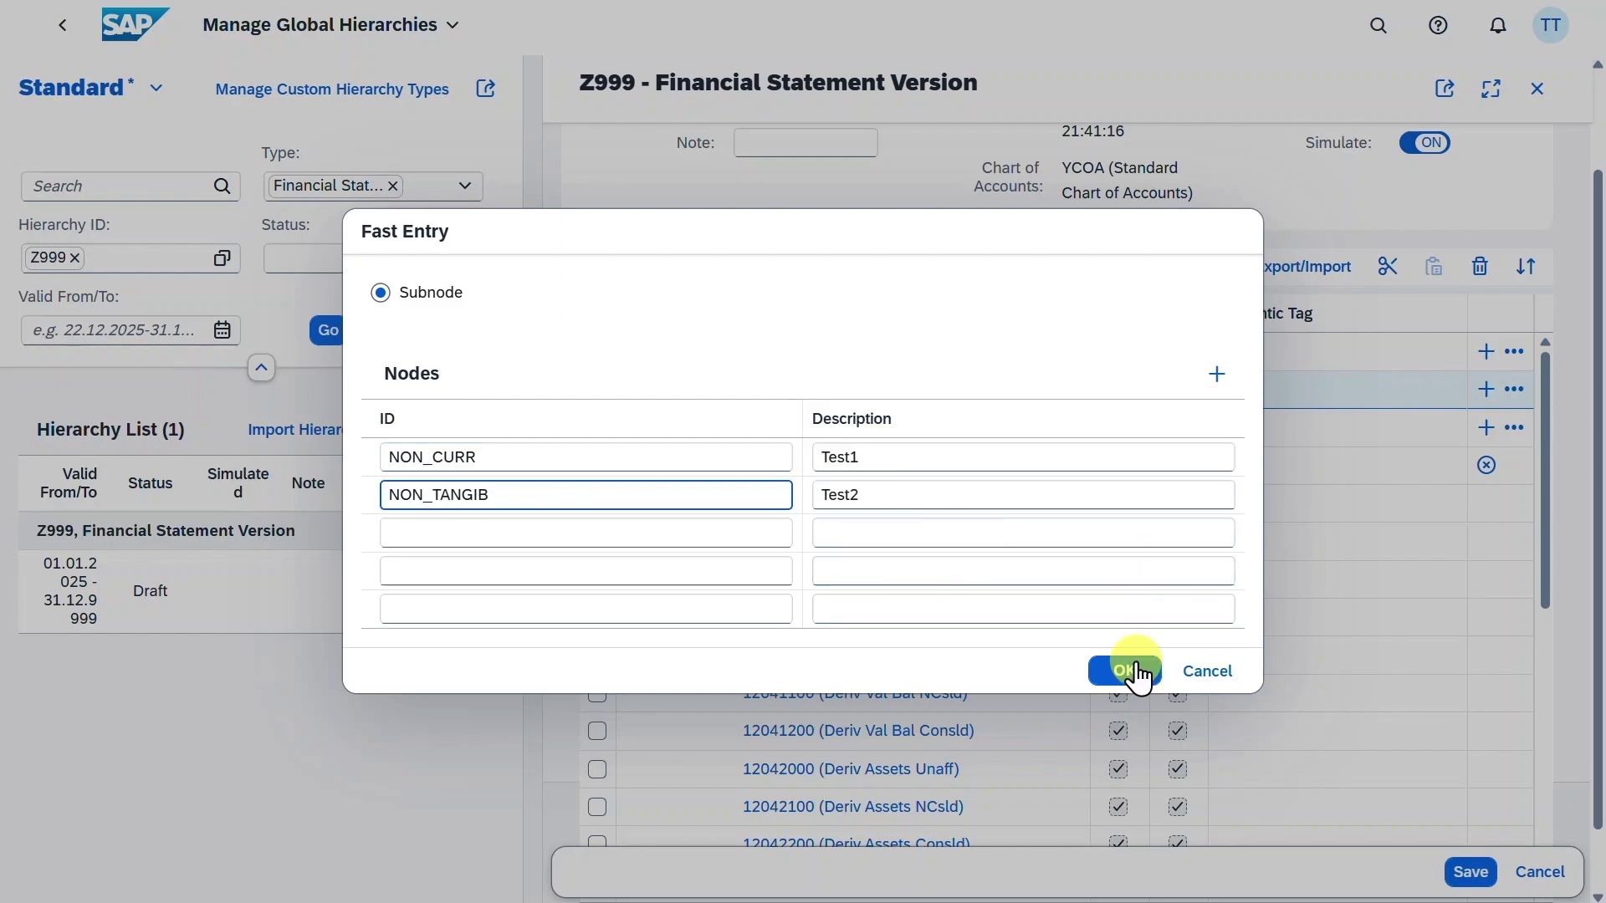
left_click(1124, 671)
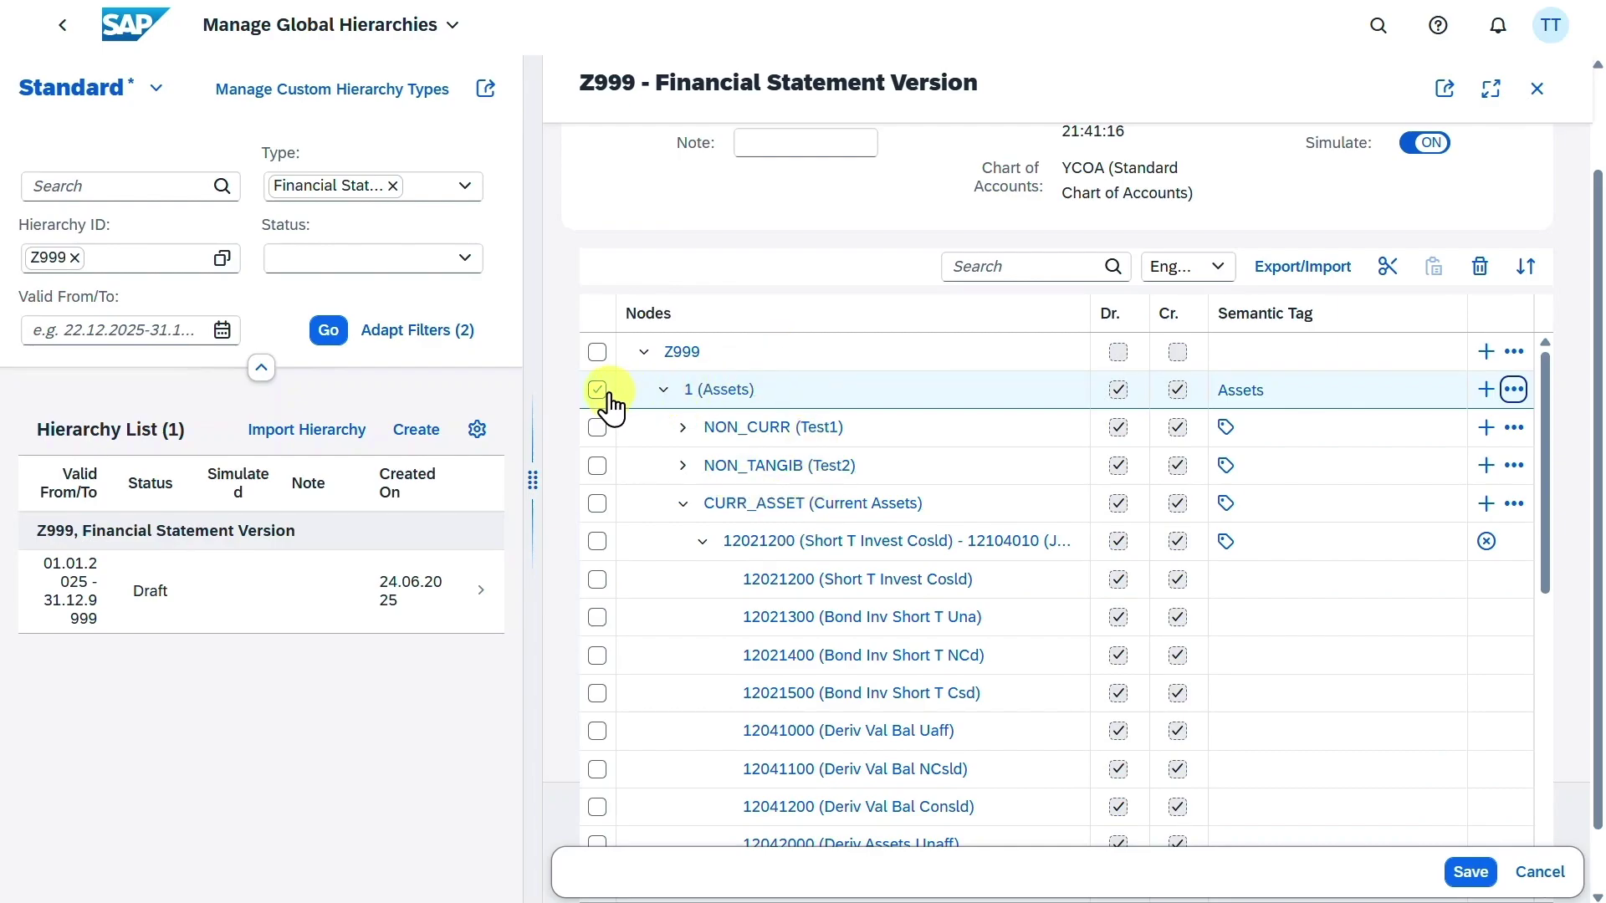
Drag TEST3 out of NON_TANGIB (Test2) and drop it under NON_CURR (Test1)
left_click(598, 651)
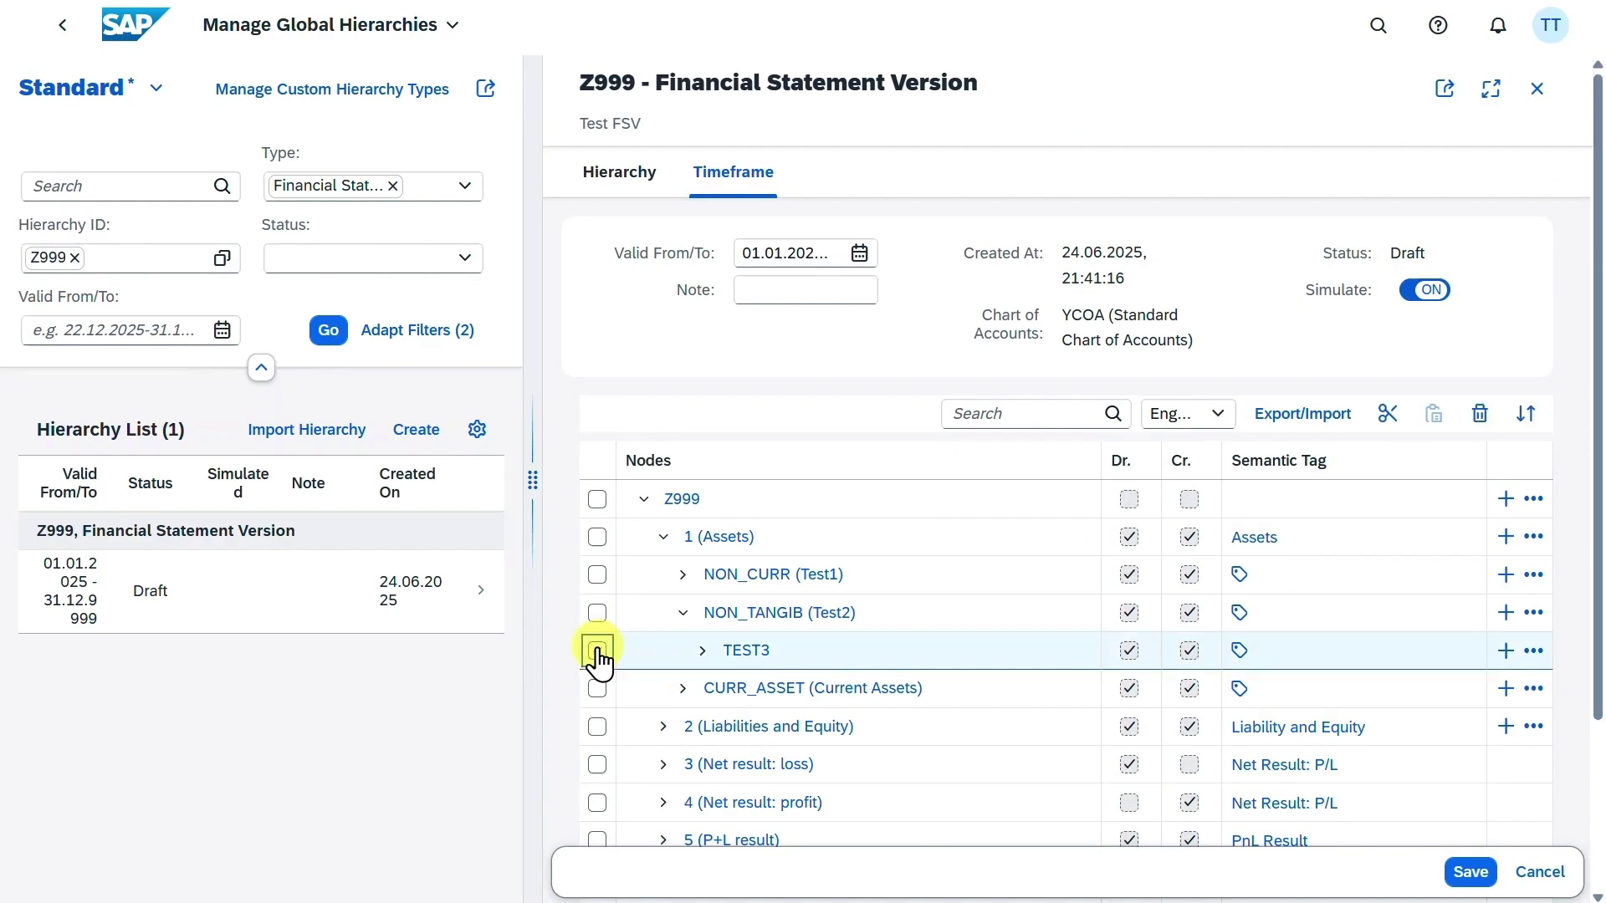
left_click_drag(606, 659, 631, 581)
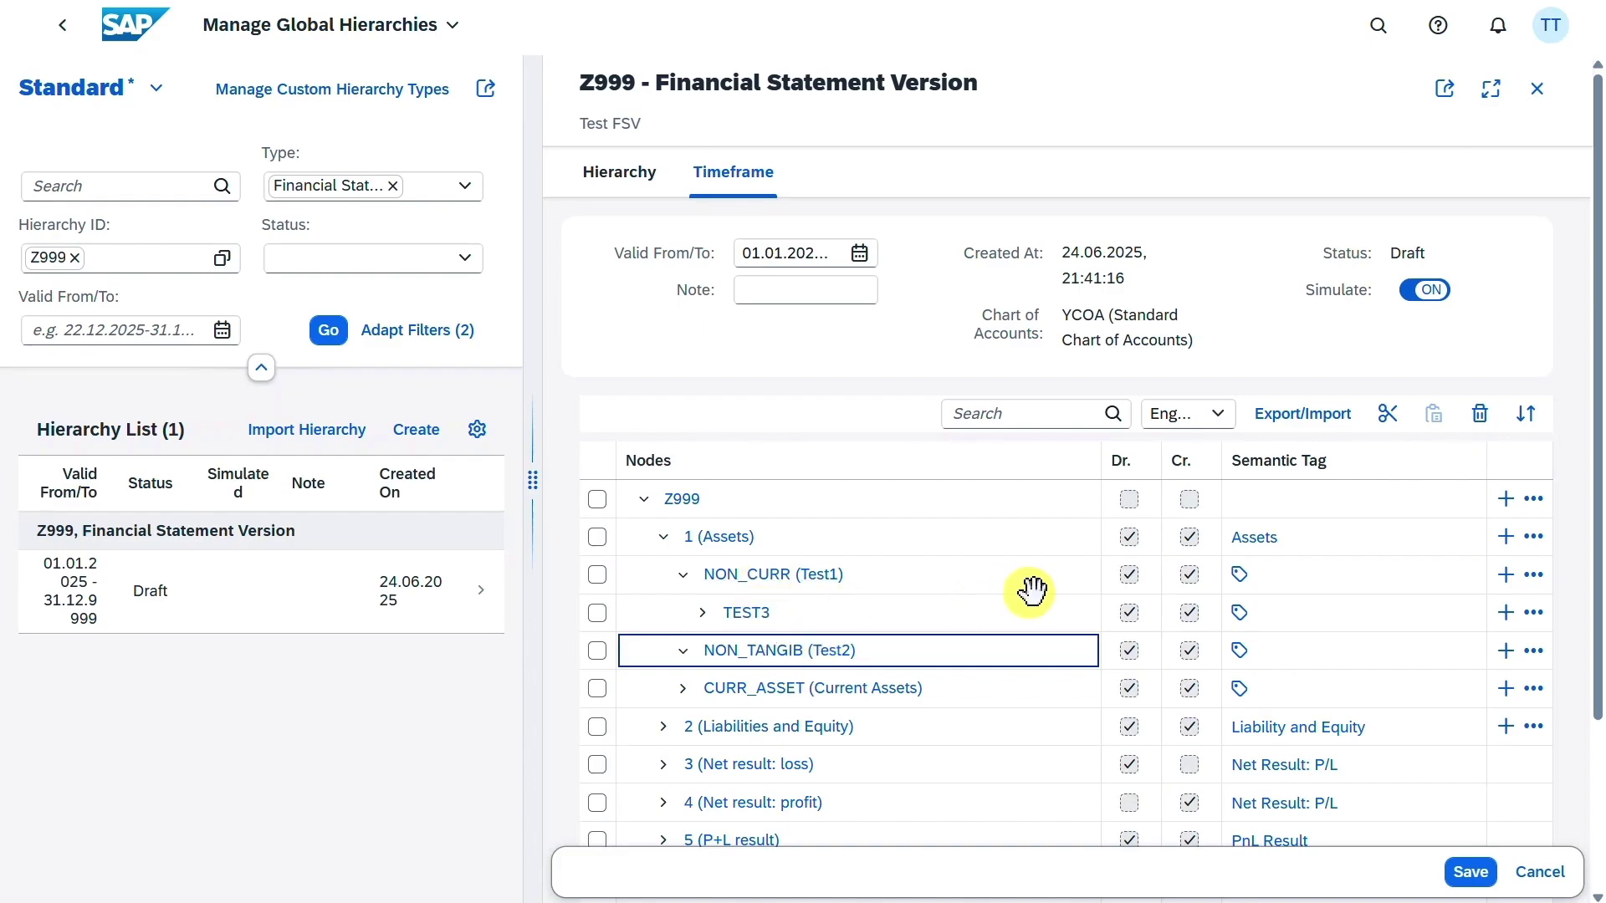
left_click(1534, 575)
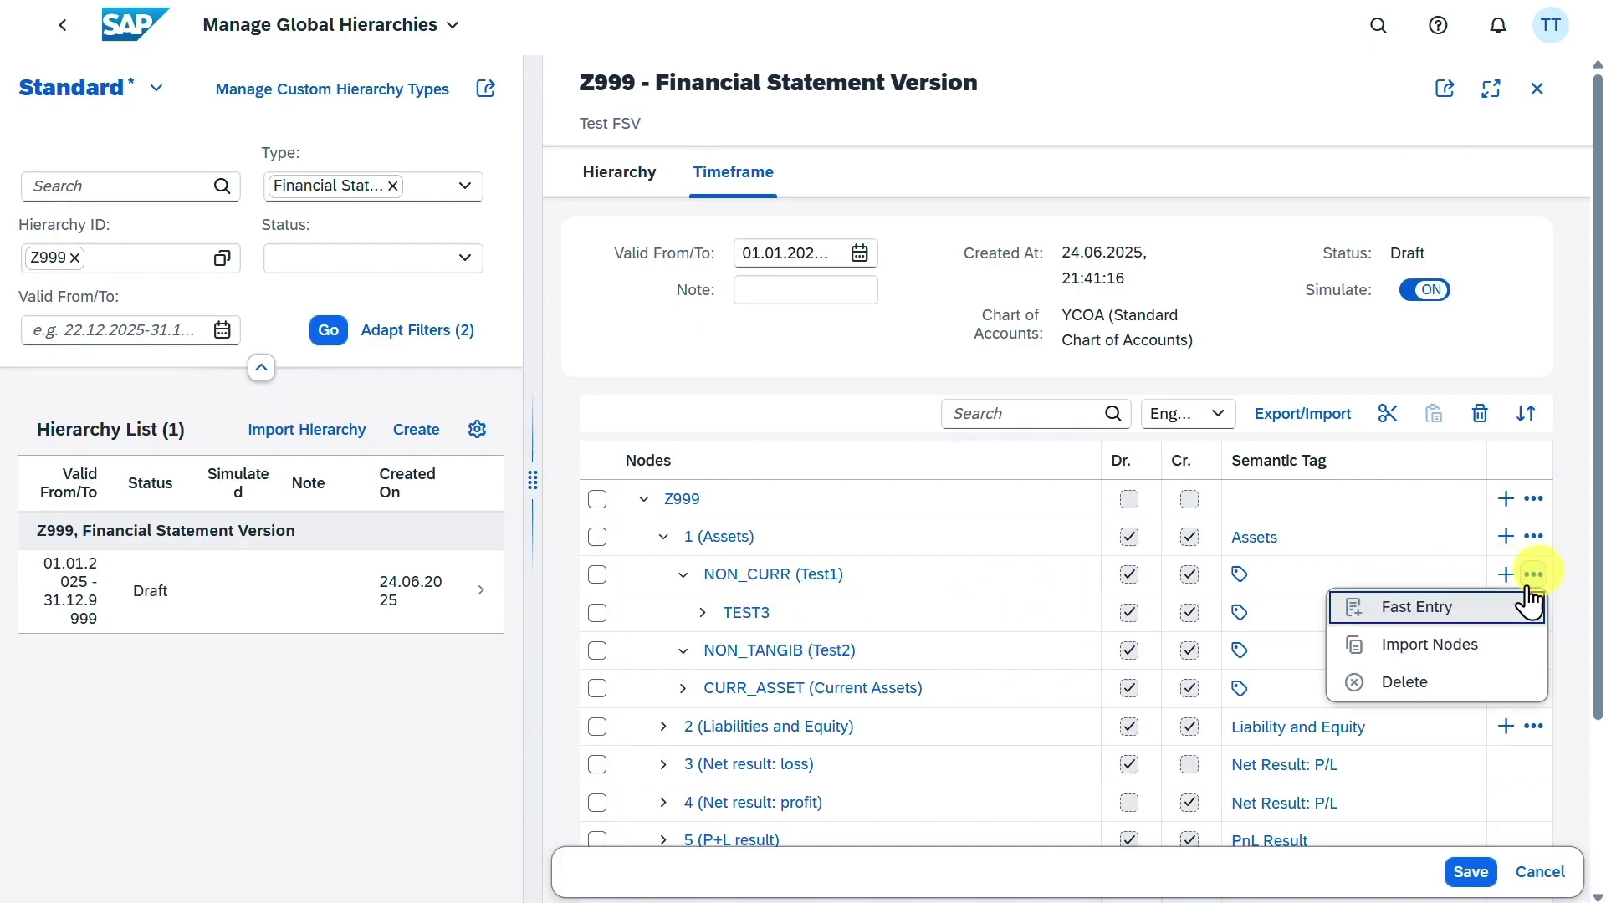
Add node 1011300 (3. Goodwill) from hierarchy 1099 under NON_CURR, then export Z999 to Excel
left_click(1412, 649)
left_click(995, 495)
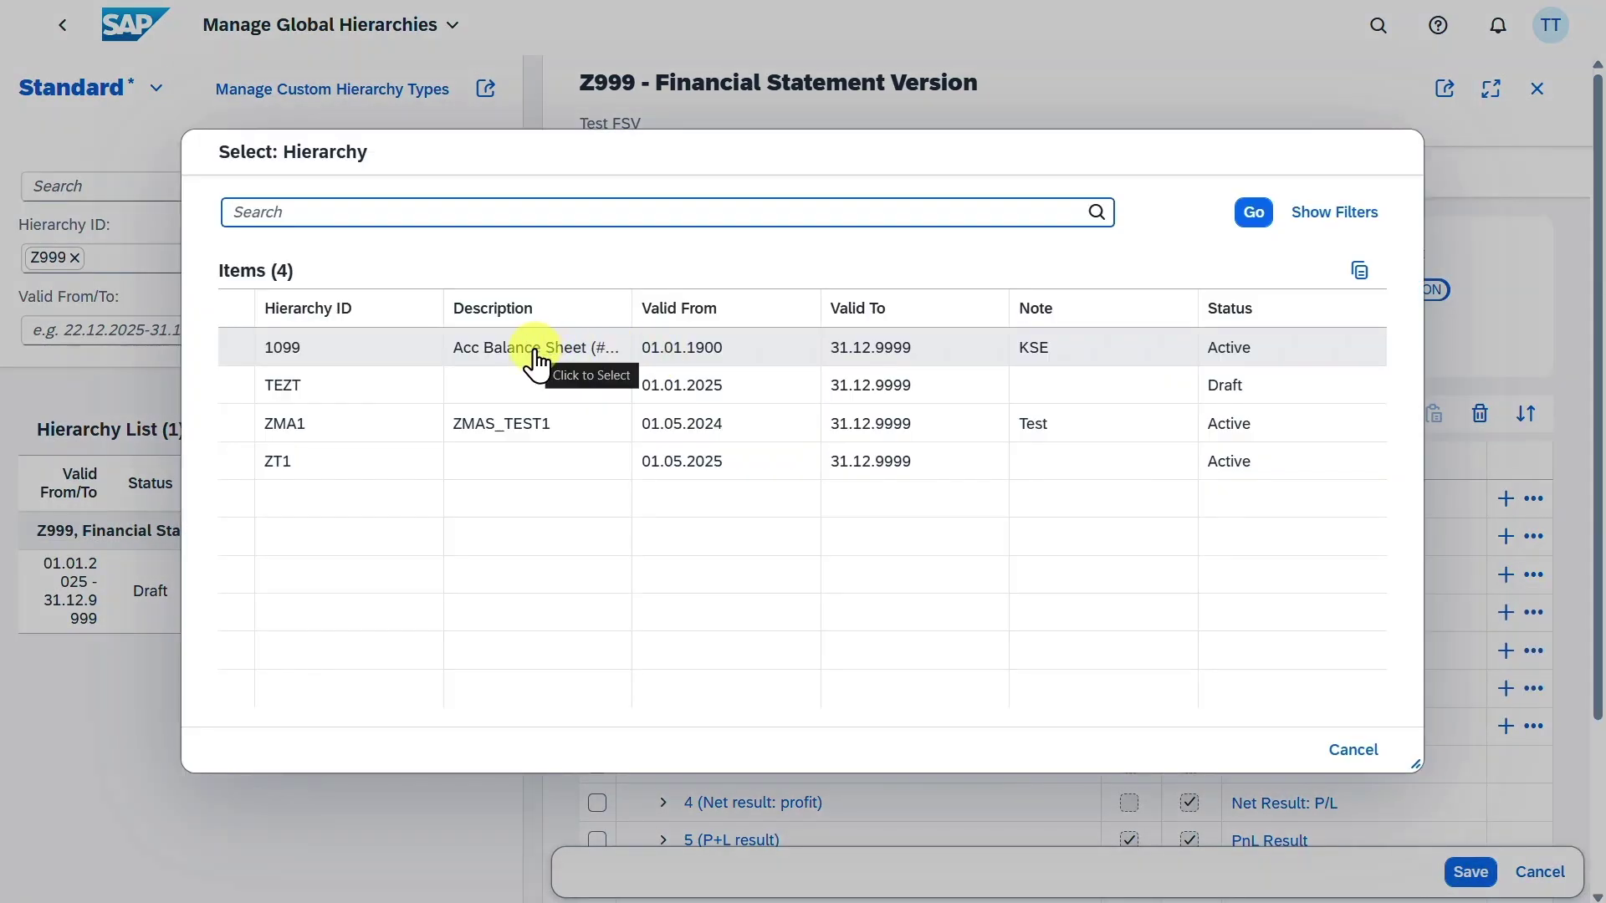
left_click(538, 359)
left_click(996, 565)
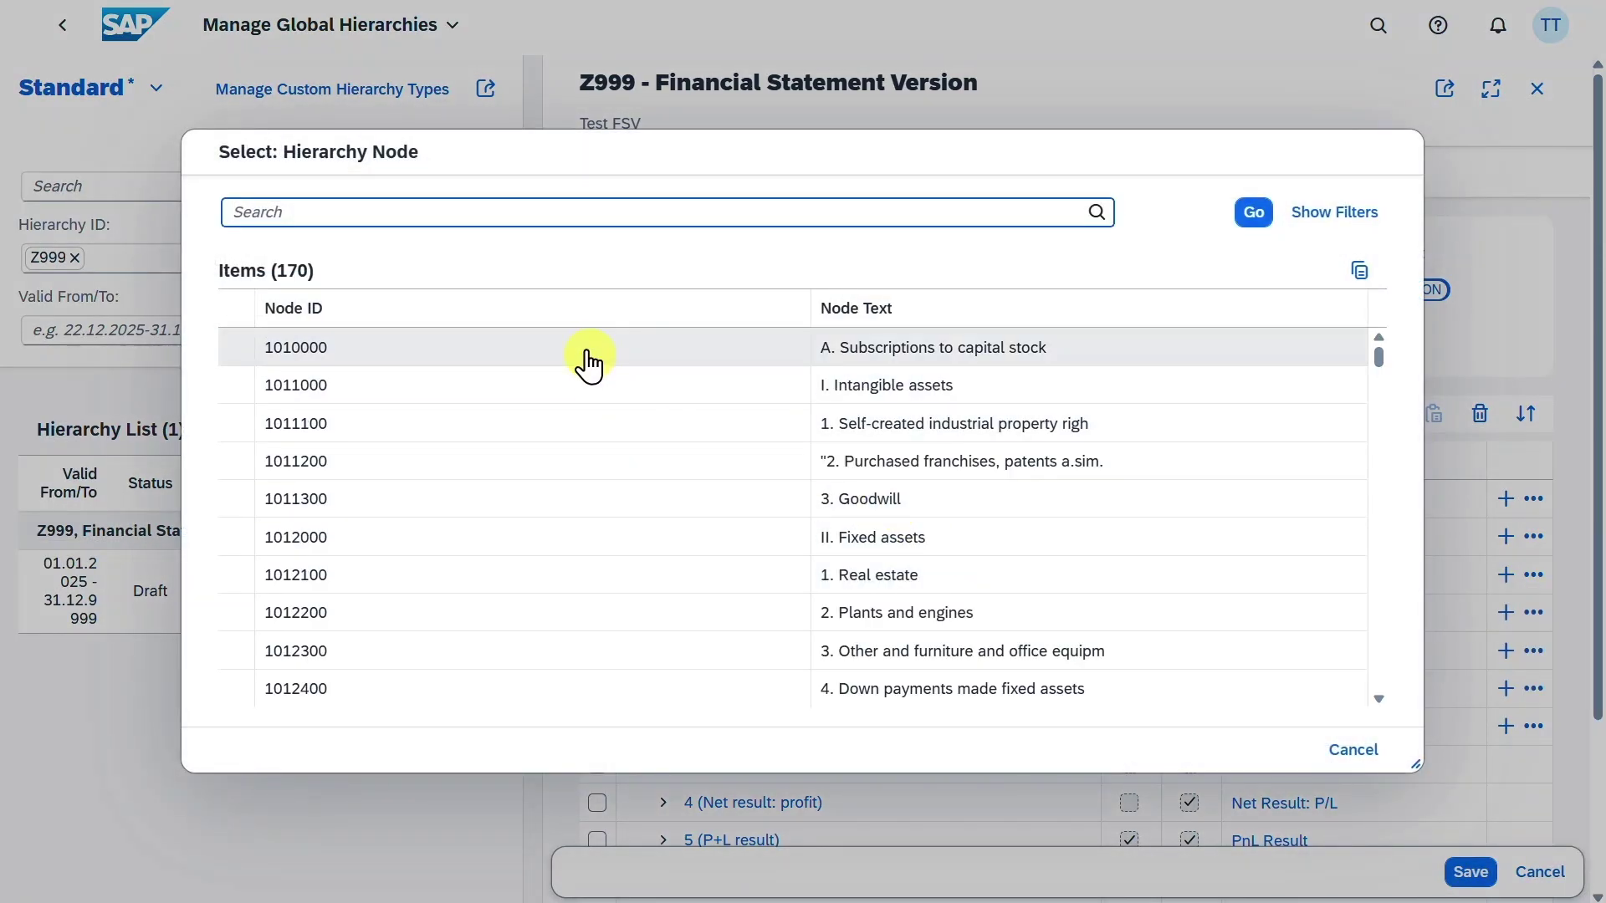
left_click(580, 498)
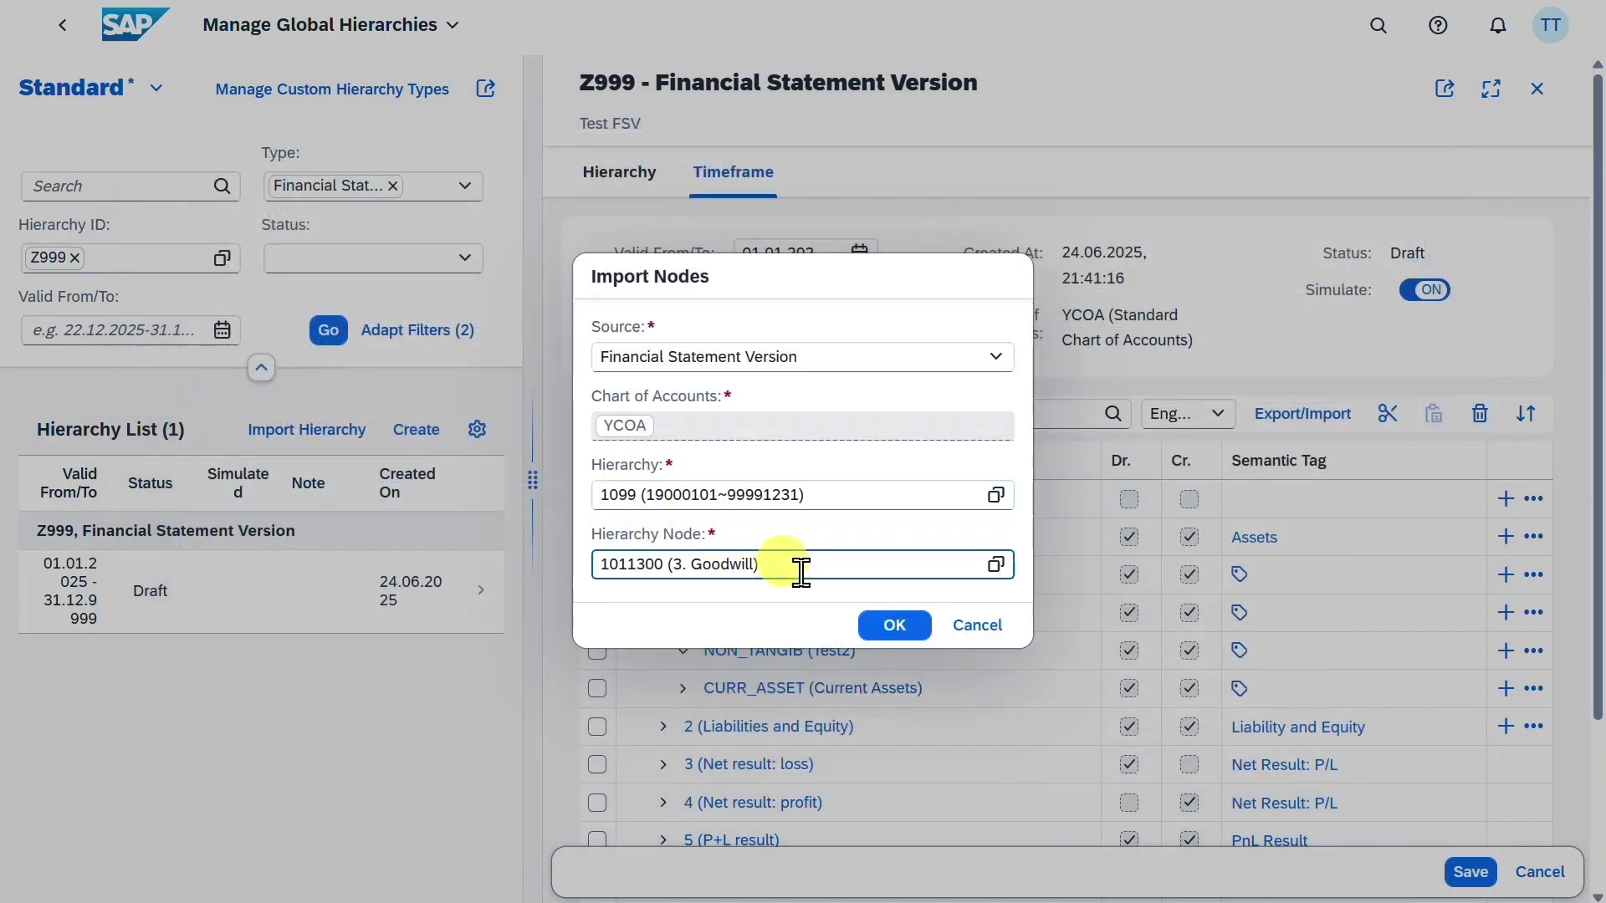
left_click(895, 625)
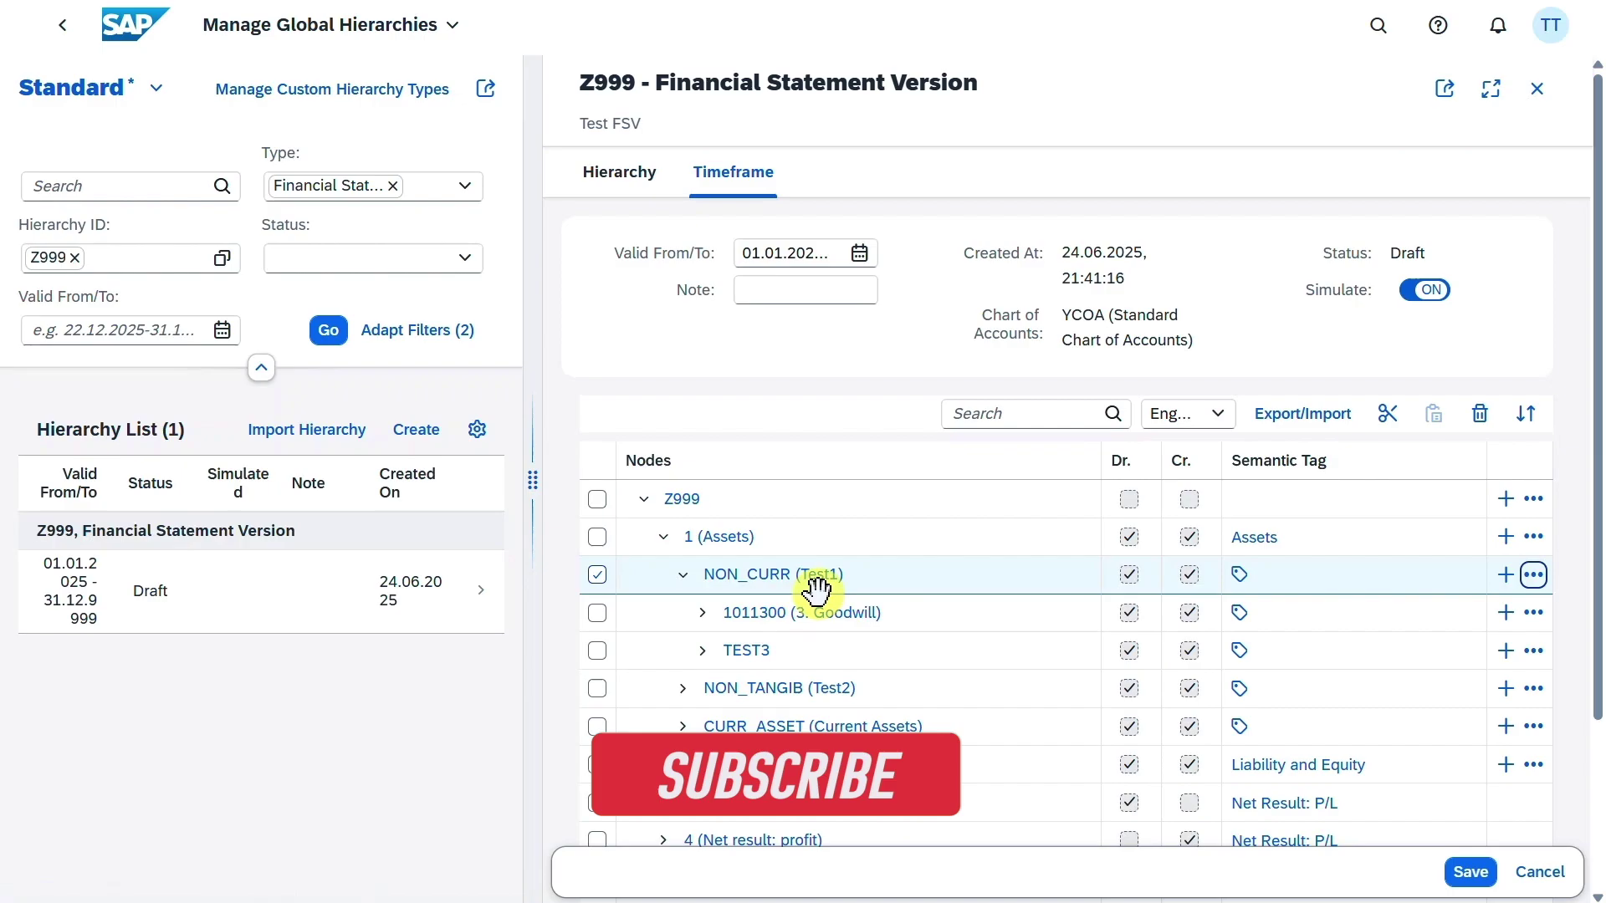
left_click(1303, 418)
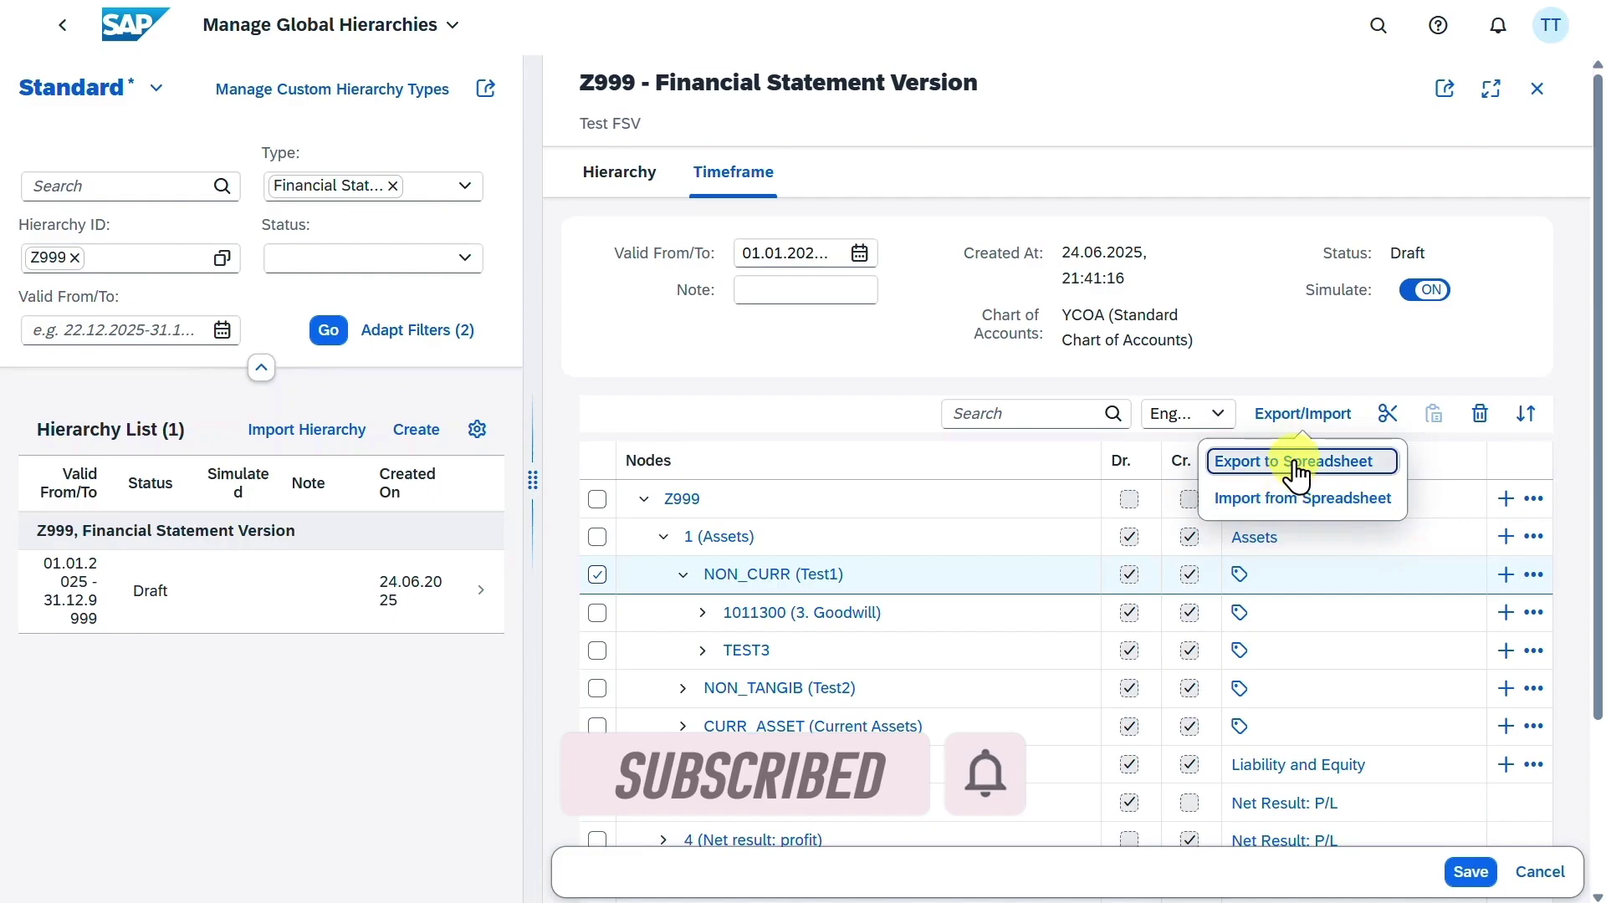
left_click(1295, 462)
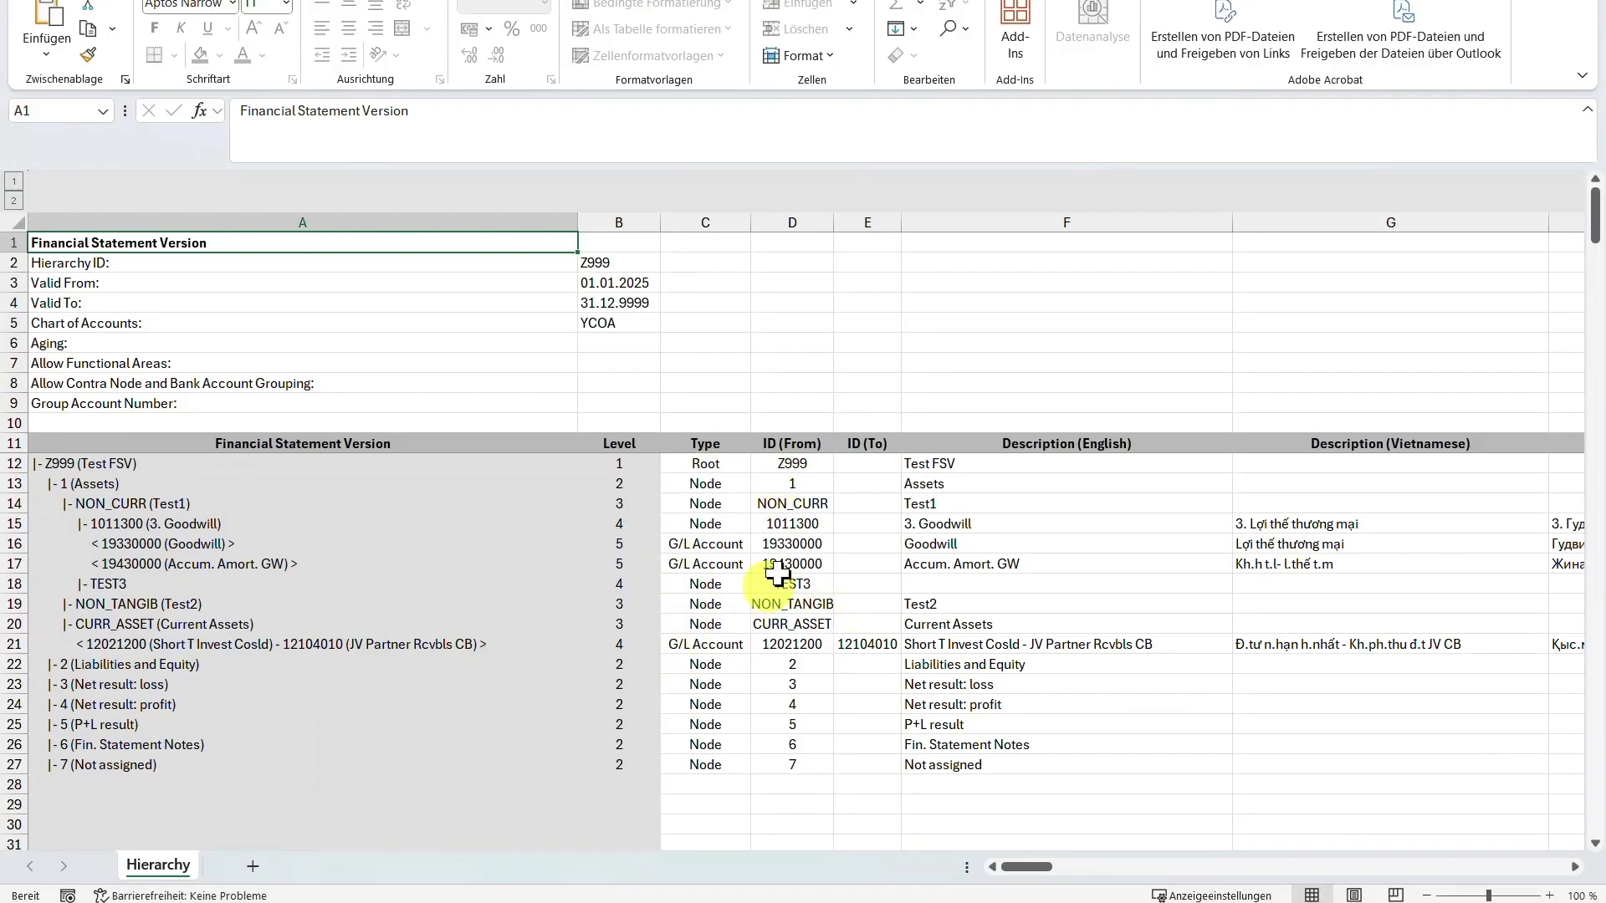
left_click(729, 465)
left_click(729, 485)
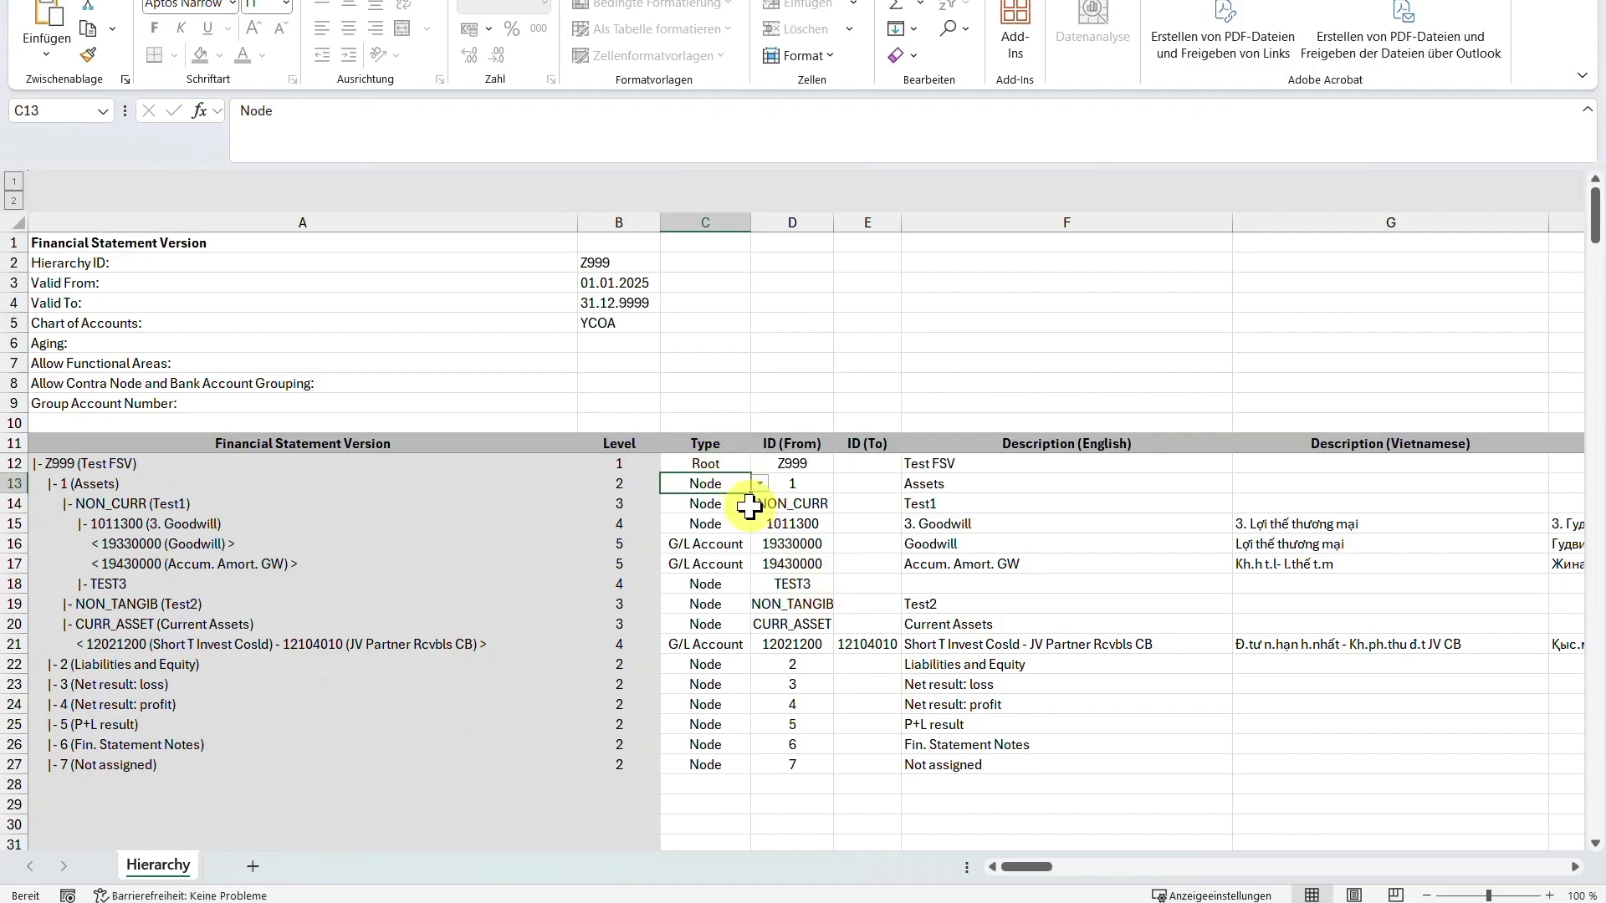
left_click(727, 559)
left_click(726, 545)
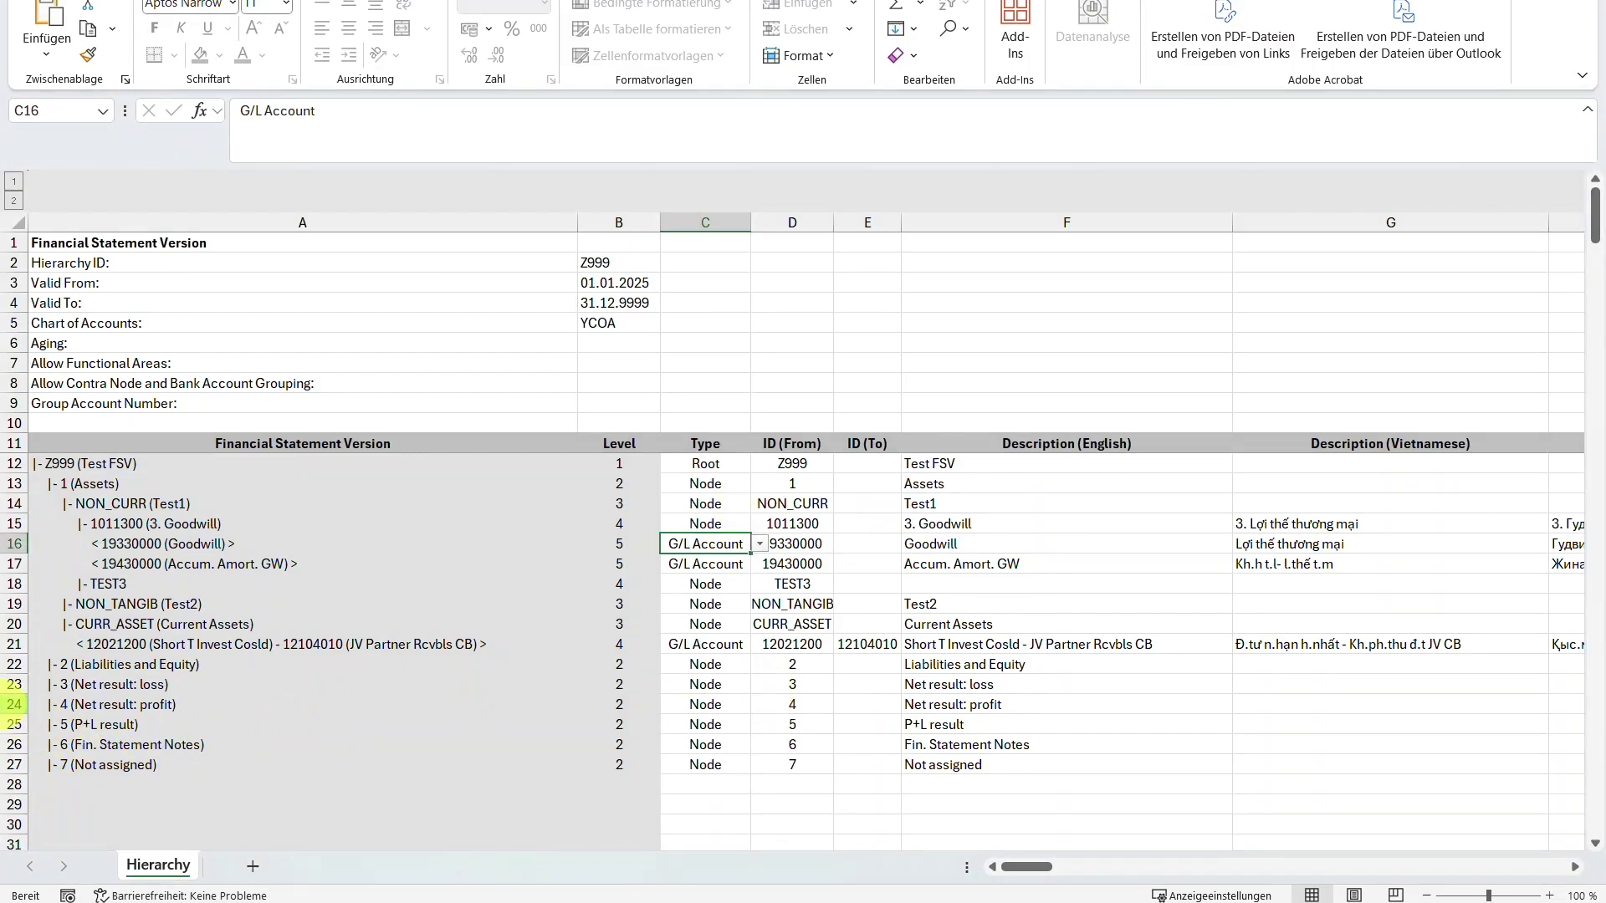
Insert two rows below 2 (Liabilities and Equity) and set both Types to Node
left_click(15, 684)
key("ctrl+plus")
key("ctrl+plus")
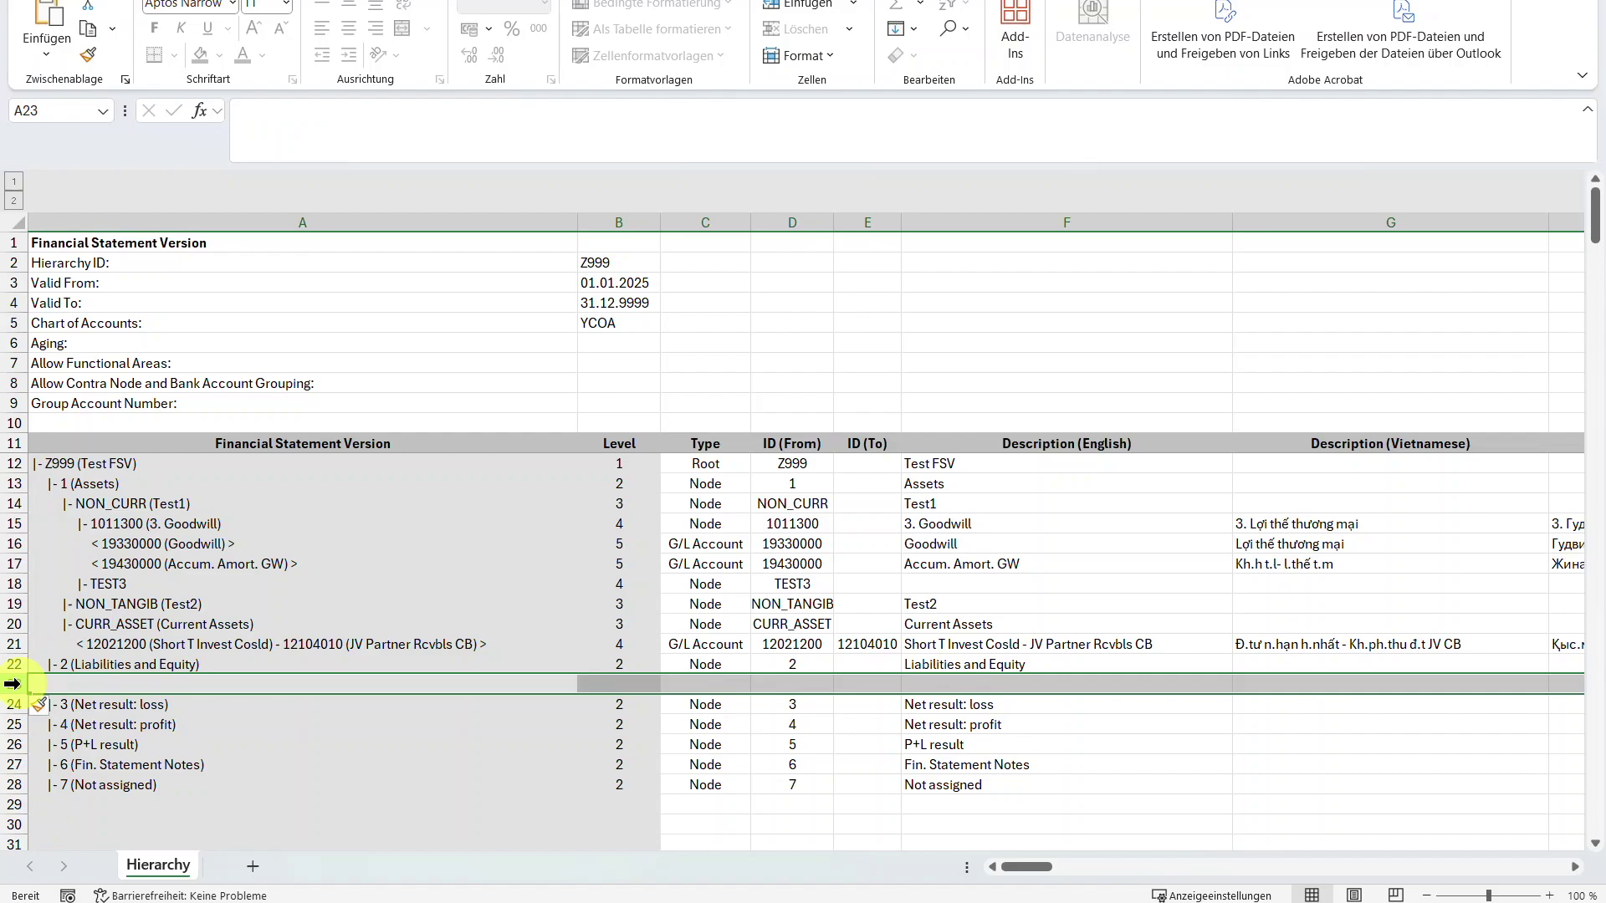
left_click(712, 686)
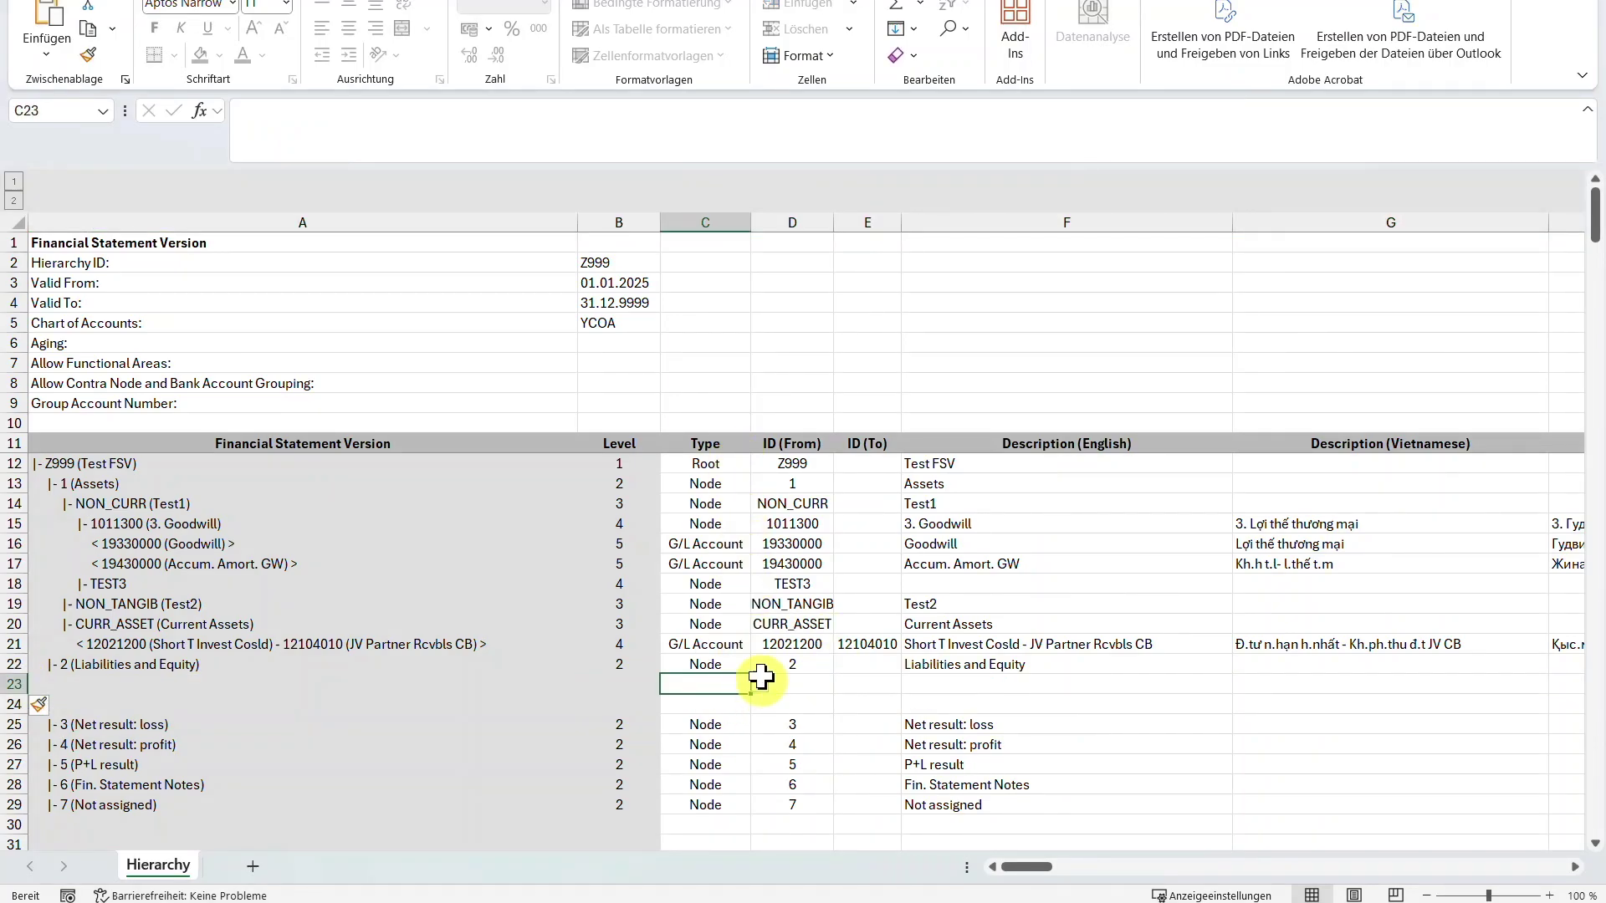
left_click(760, 687)
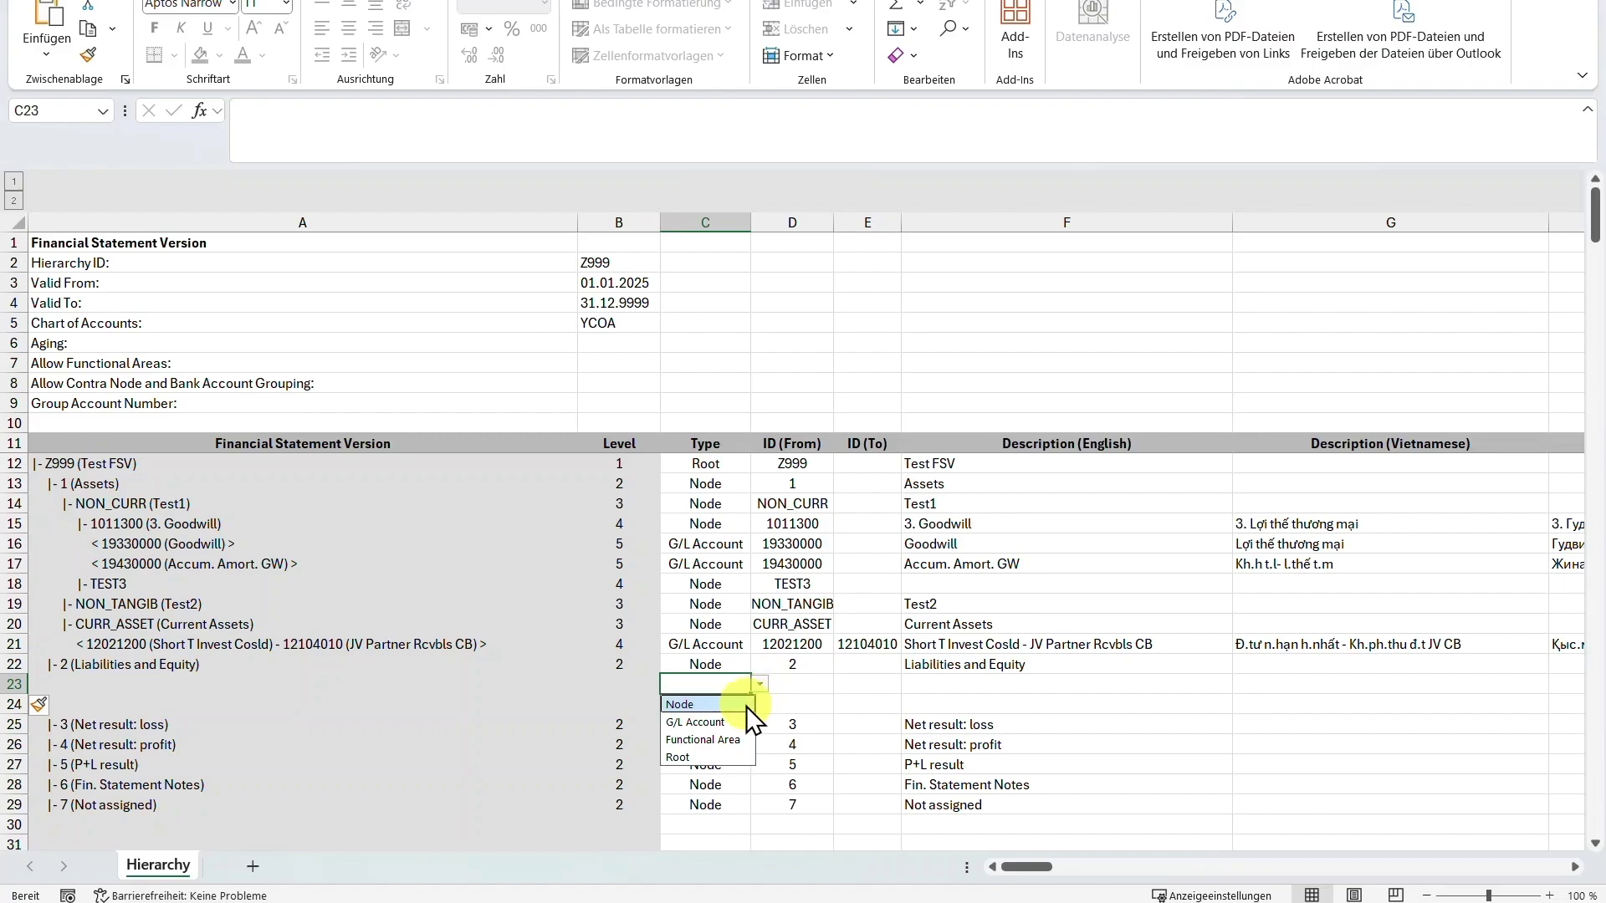
left_click(746, 706)
left_click_drag(750, 694, 753, 711)
Enter IDs 2.1 and 2.1.1 in the two new rows
left_click(807, 684)
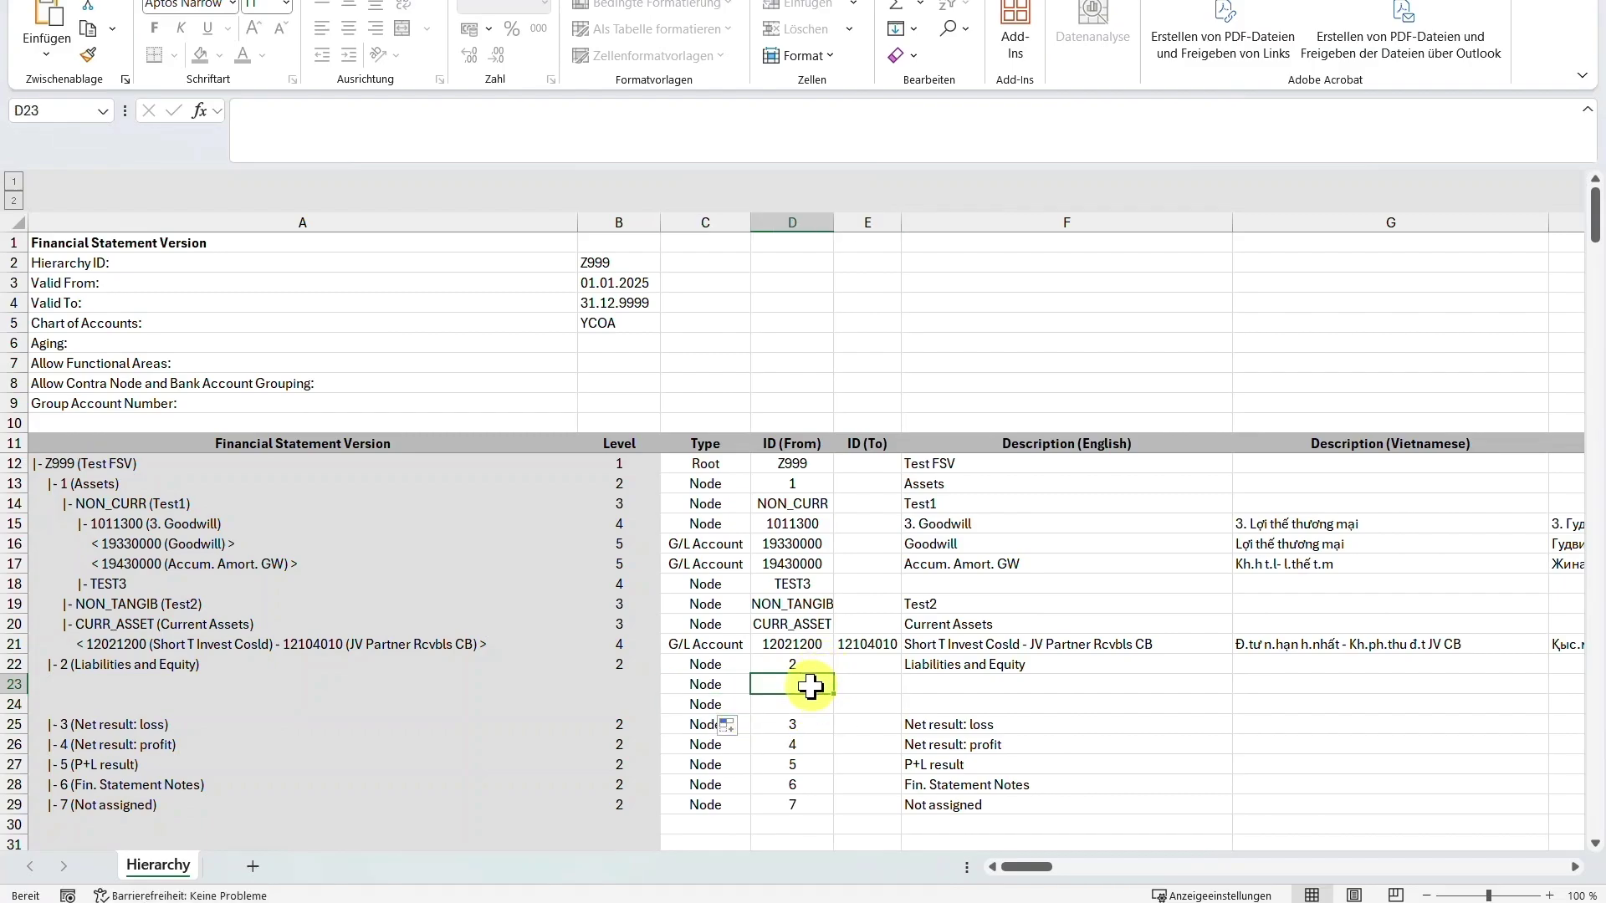
double_click(810, 686)
type("2.1")
key("Return")
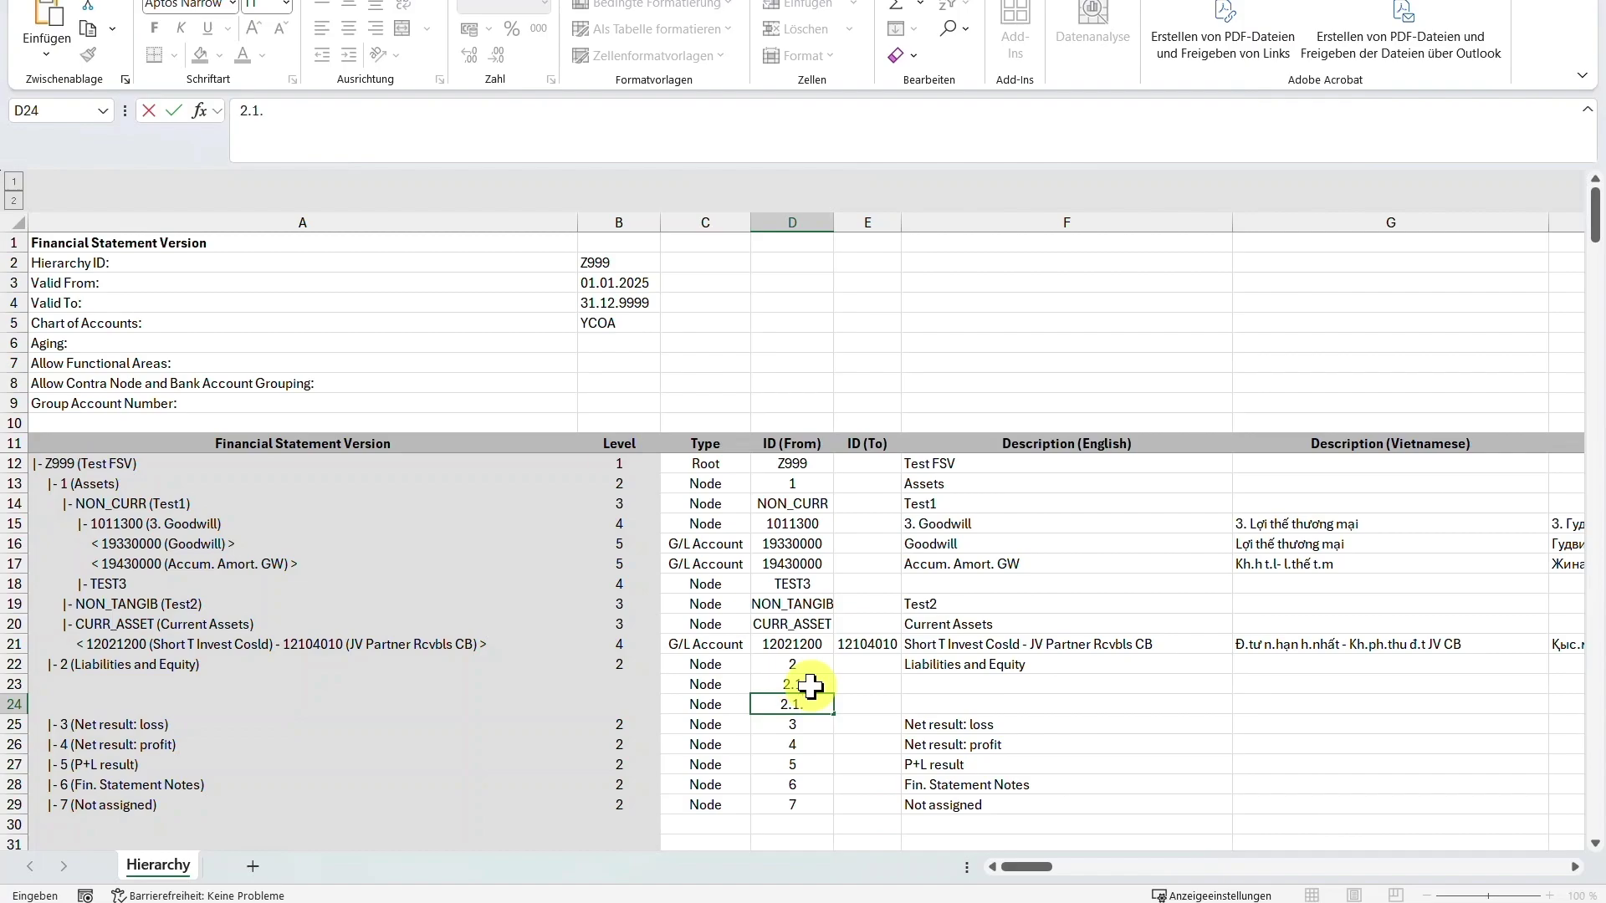
type("2.1.1")
left_click(911, 702)
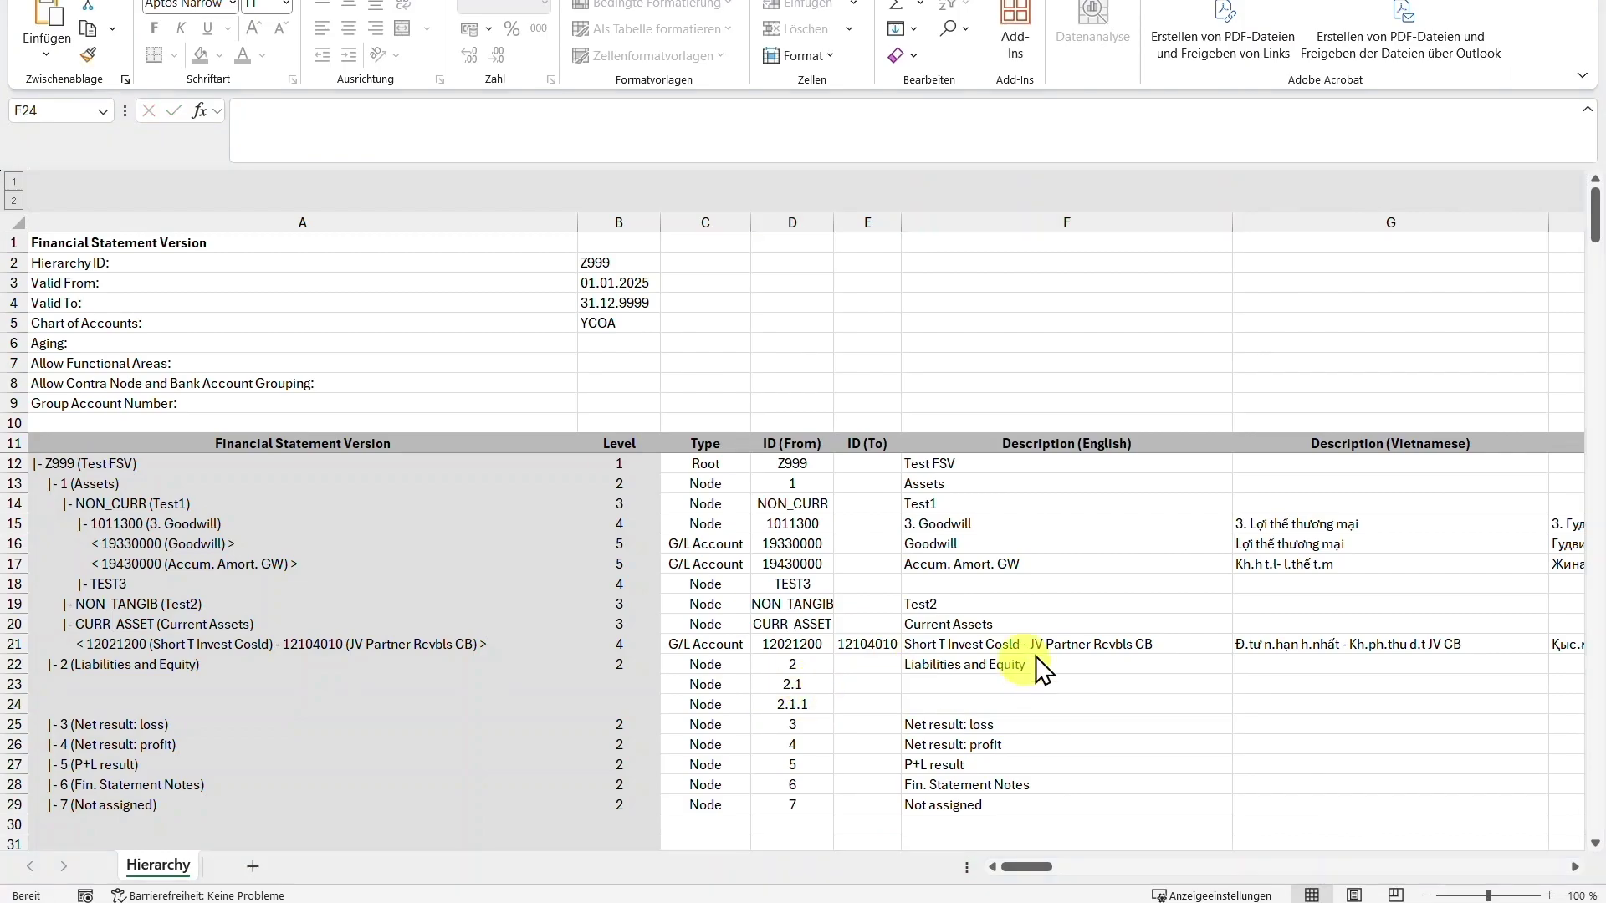
Enter descriptions Test2.1 and Test2.1.1 for the new rows
left_click(1003, 222)
left_click(970, 684)
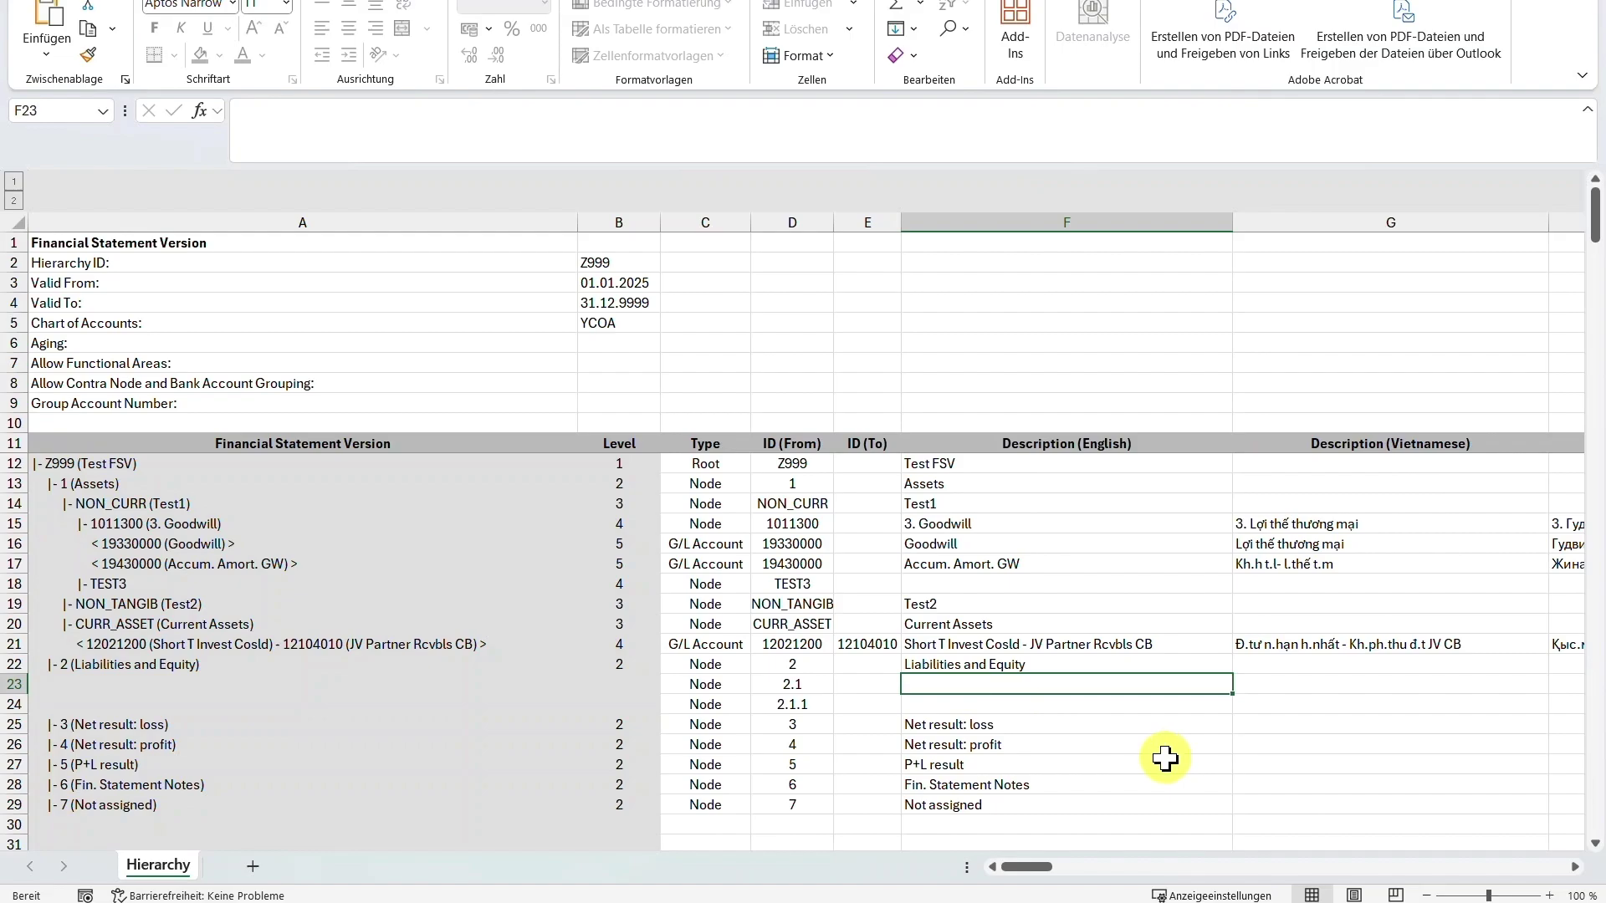
type("Test2.1")
key("Return")
type("Test2")
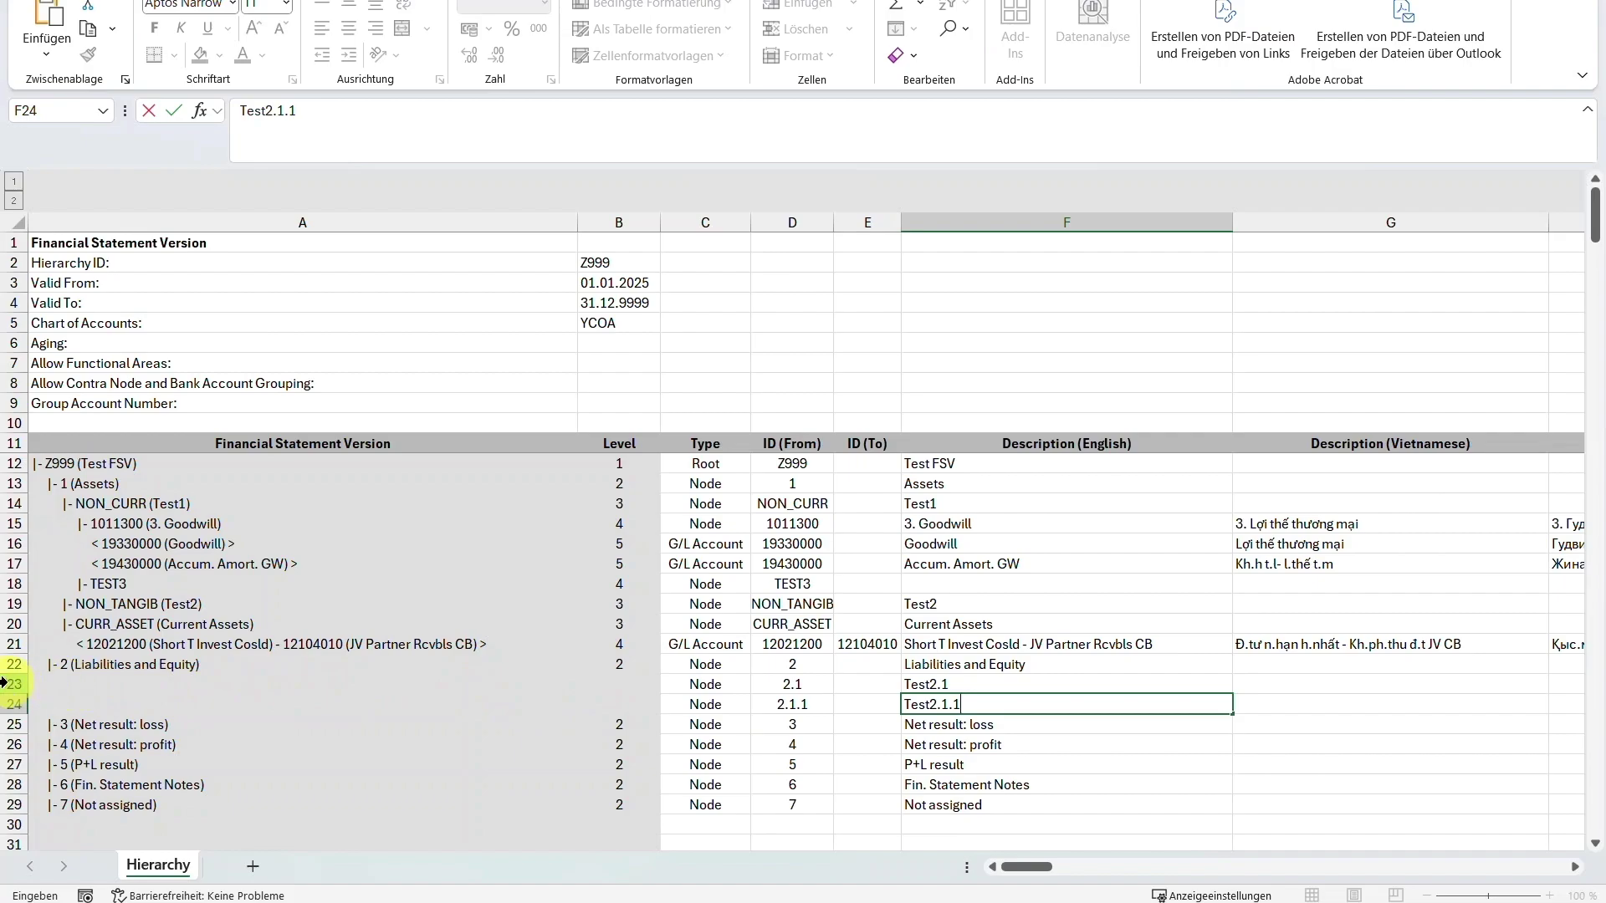
left_click_drag(4, 684, 4, 704)
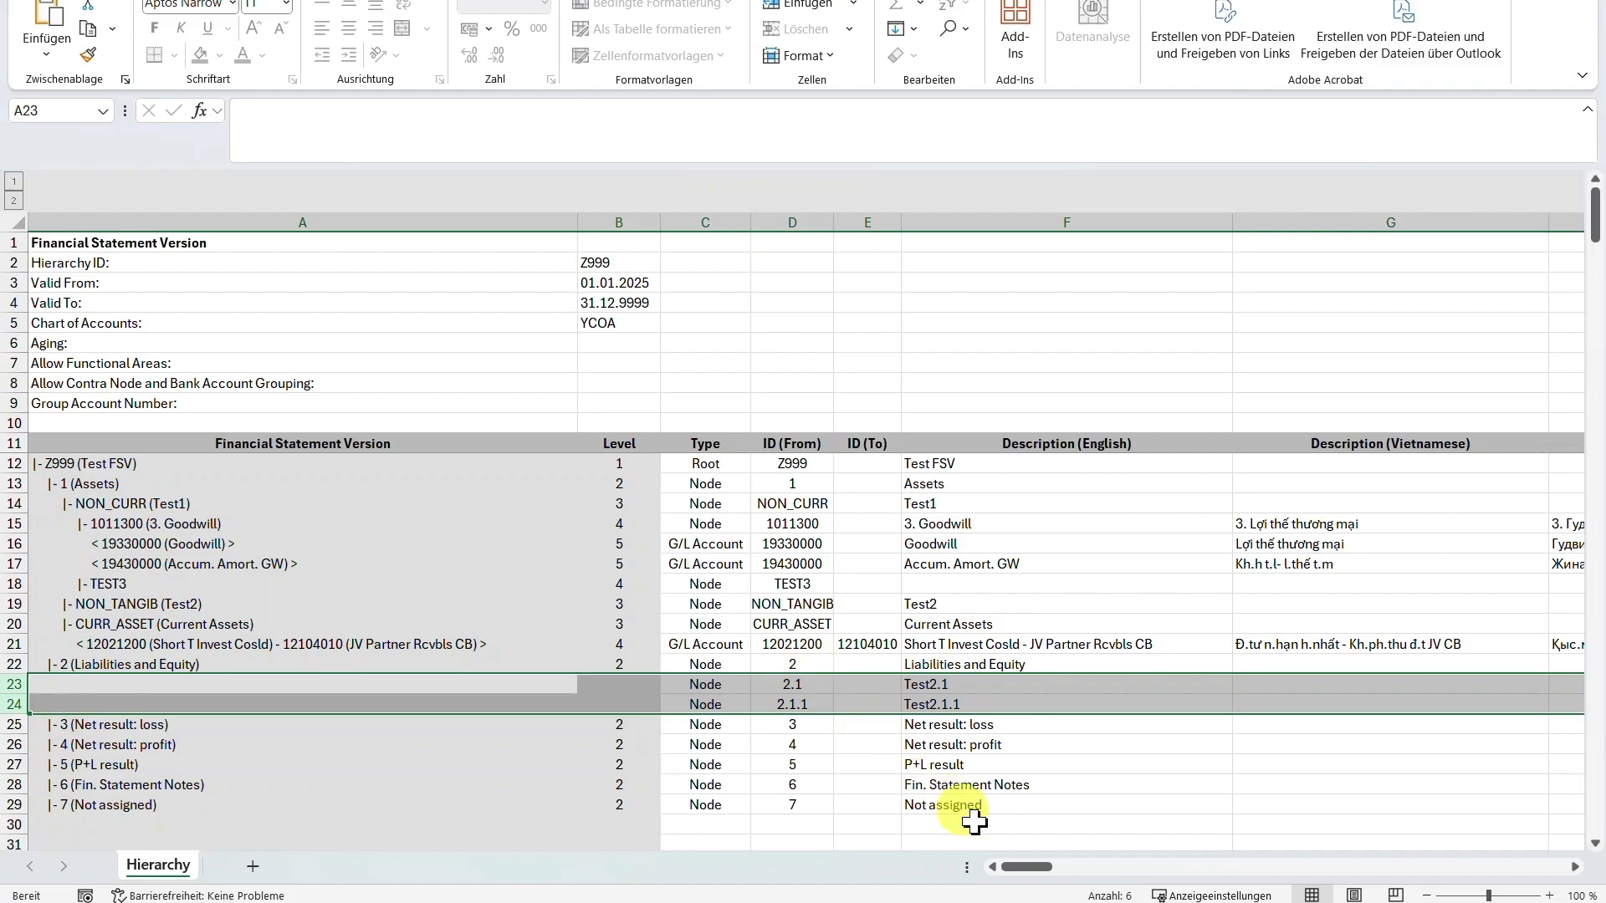
Enter parent ID 2 for rows 23 and 24
left_click_drag(1021, 869, 1451, 878)
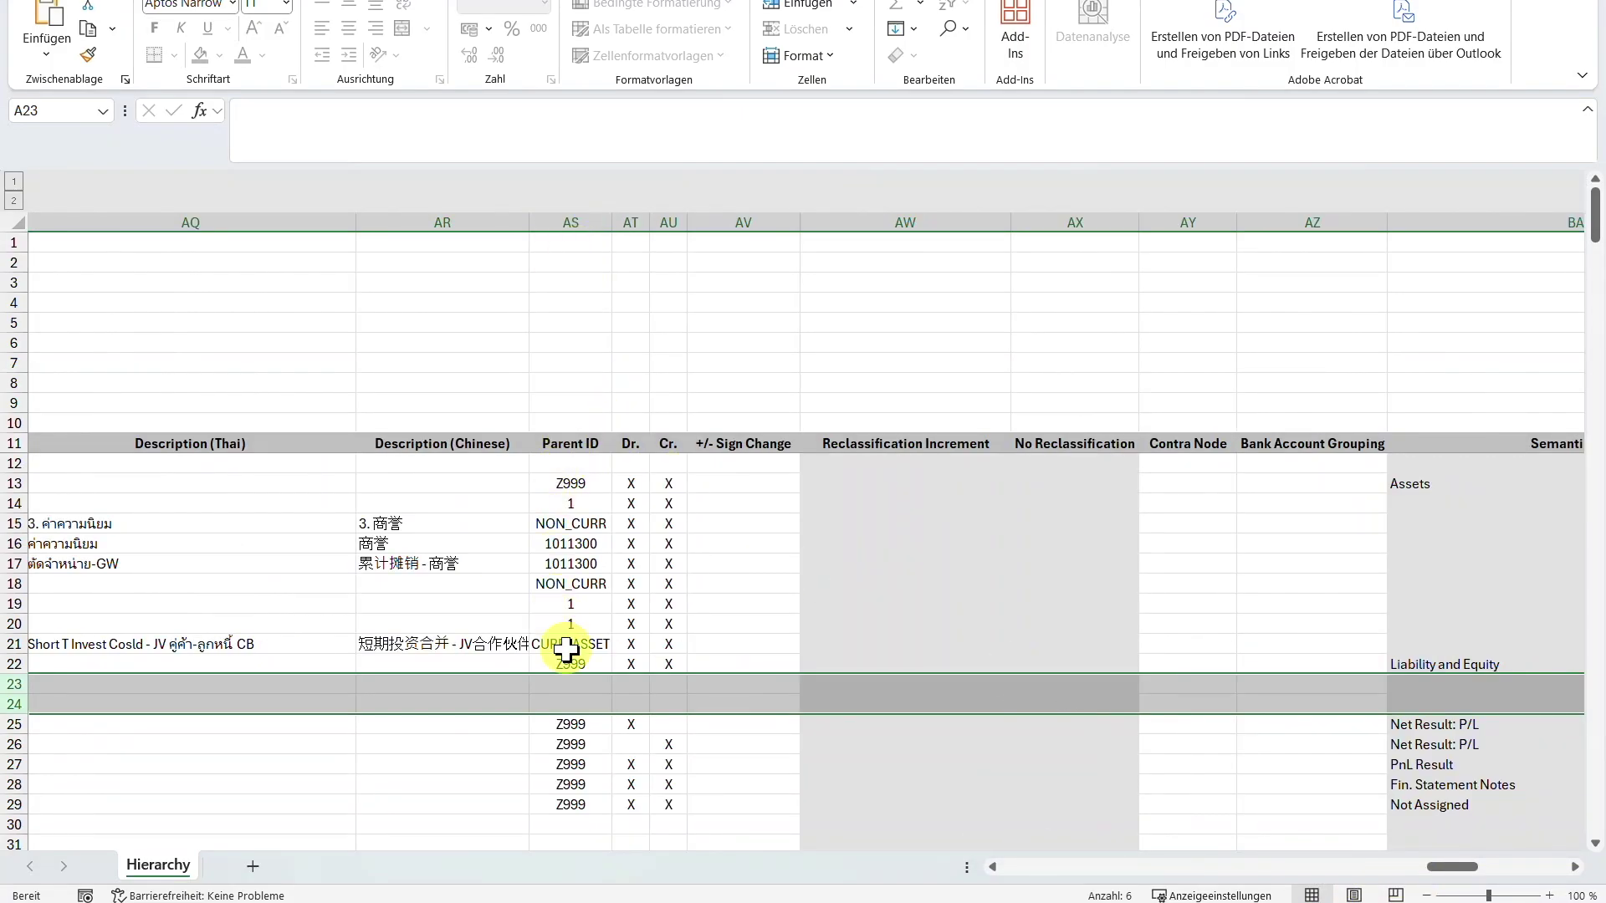
left_click(577, 684)
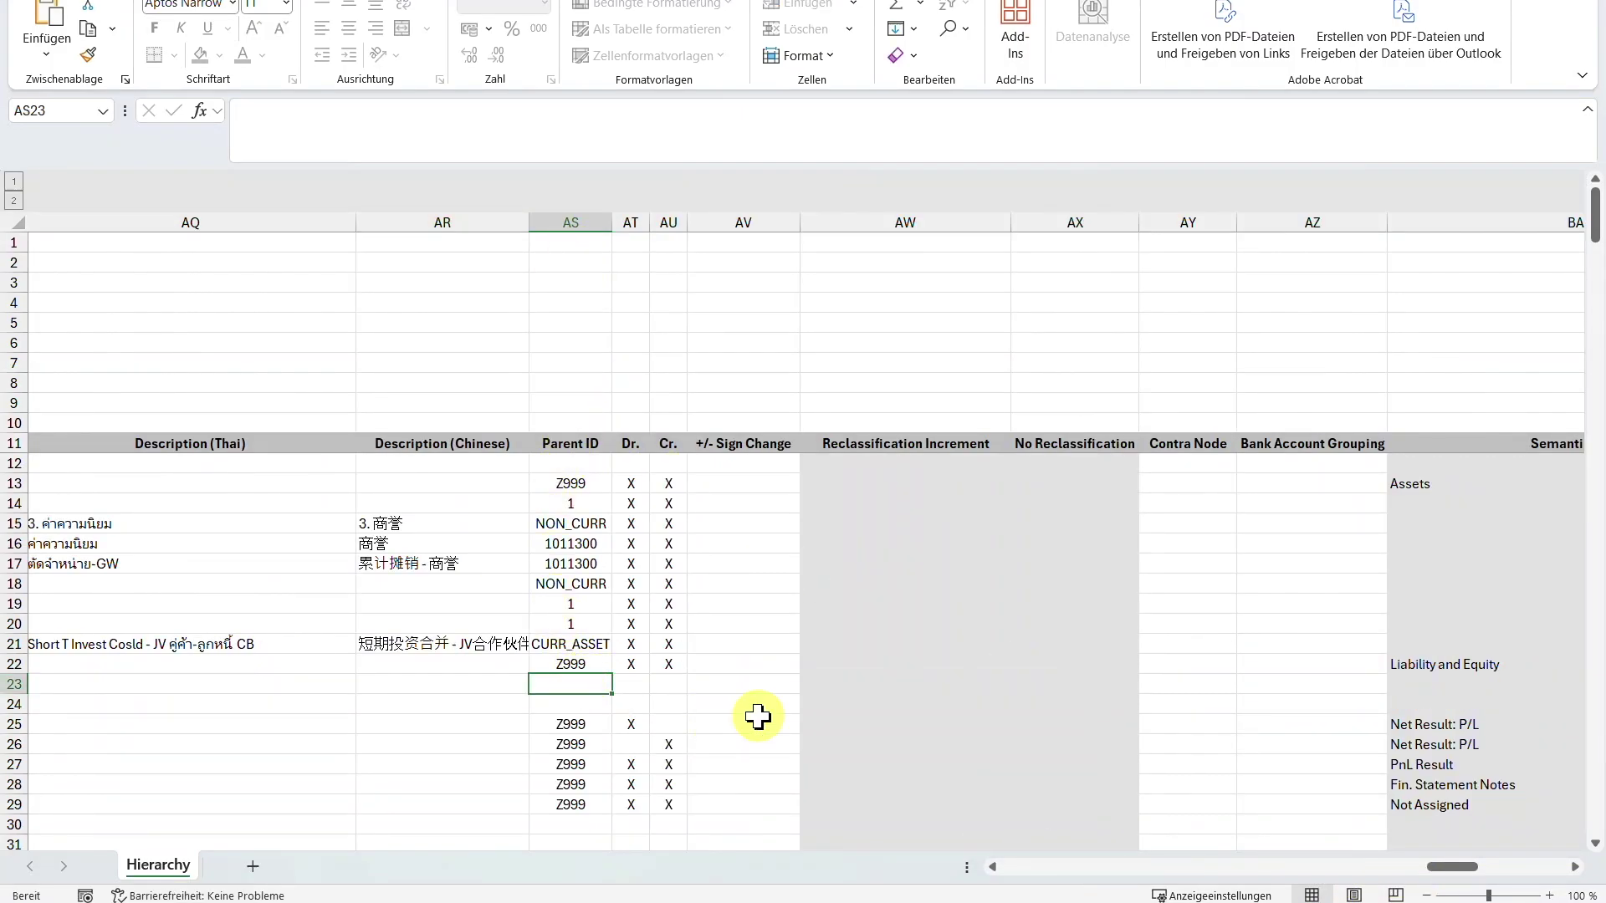
type("2")
key("Return")
type("2")
key("Return")
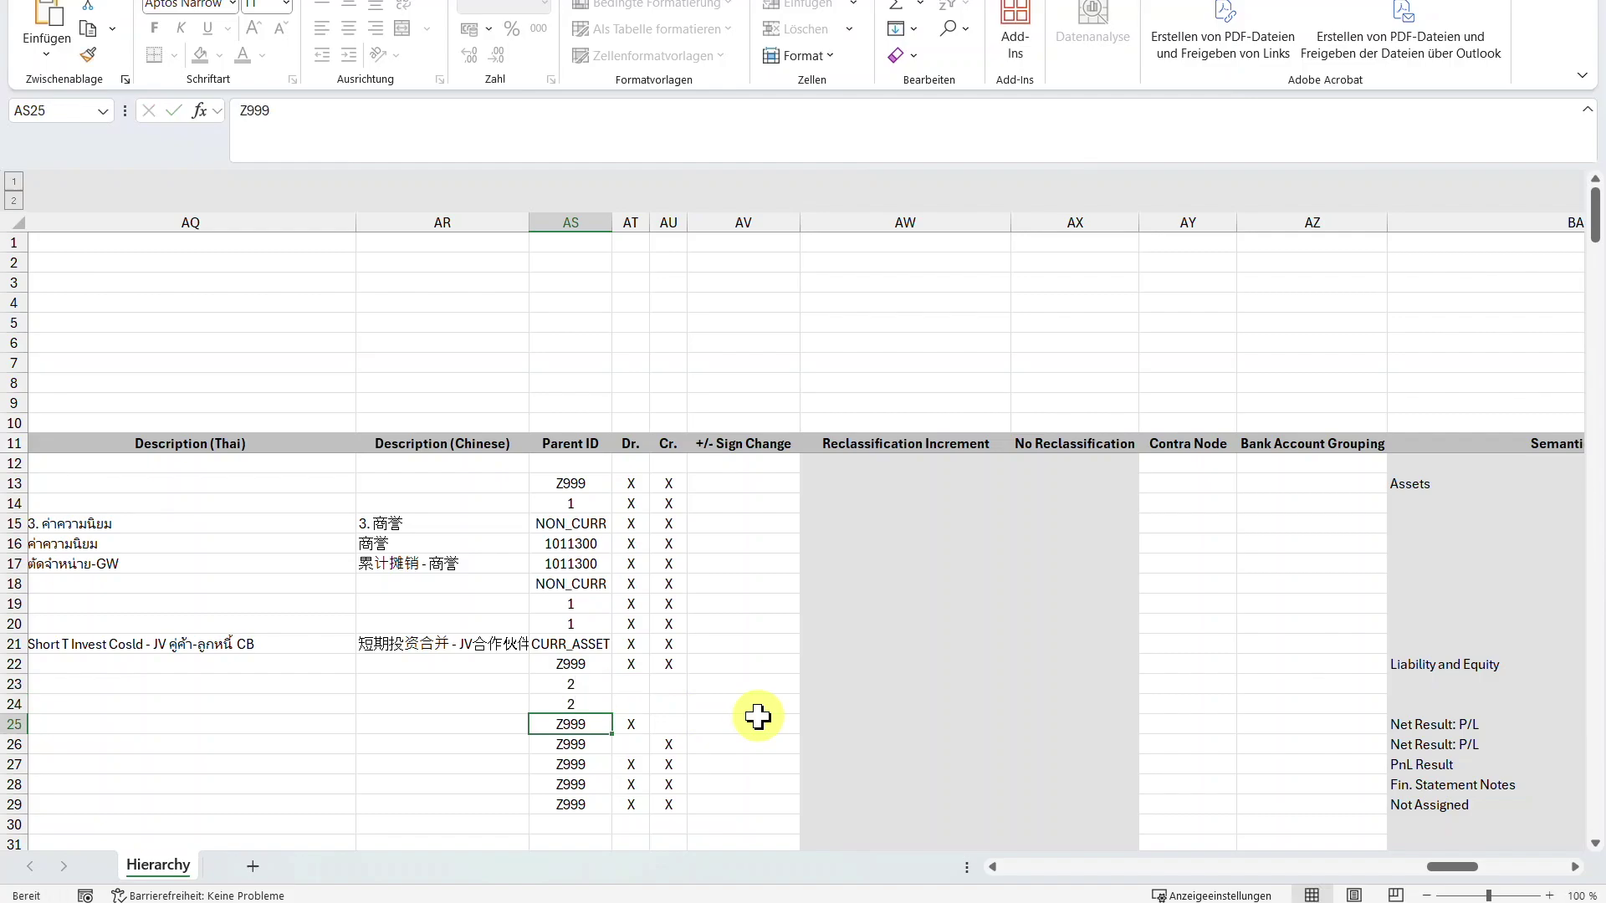
Mark Dr. and Cr. with X in both new rows
key("Up")
key("Up")
key("Right")
type("X")
key("Tab")
type("X")
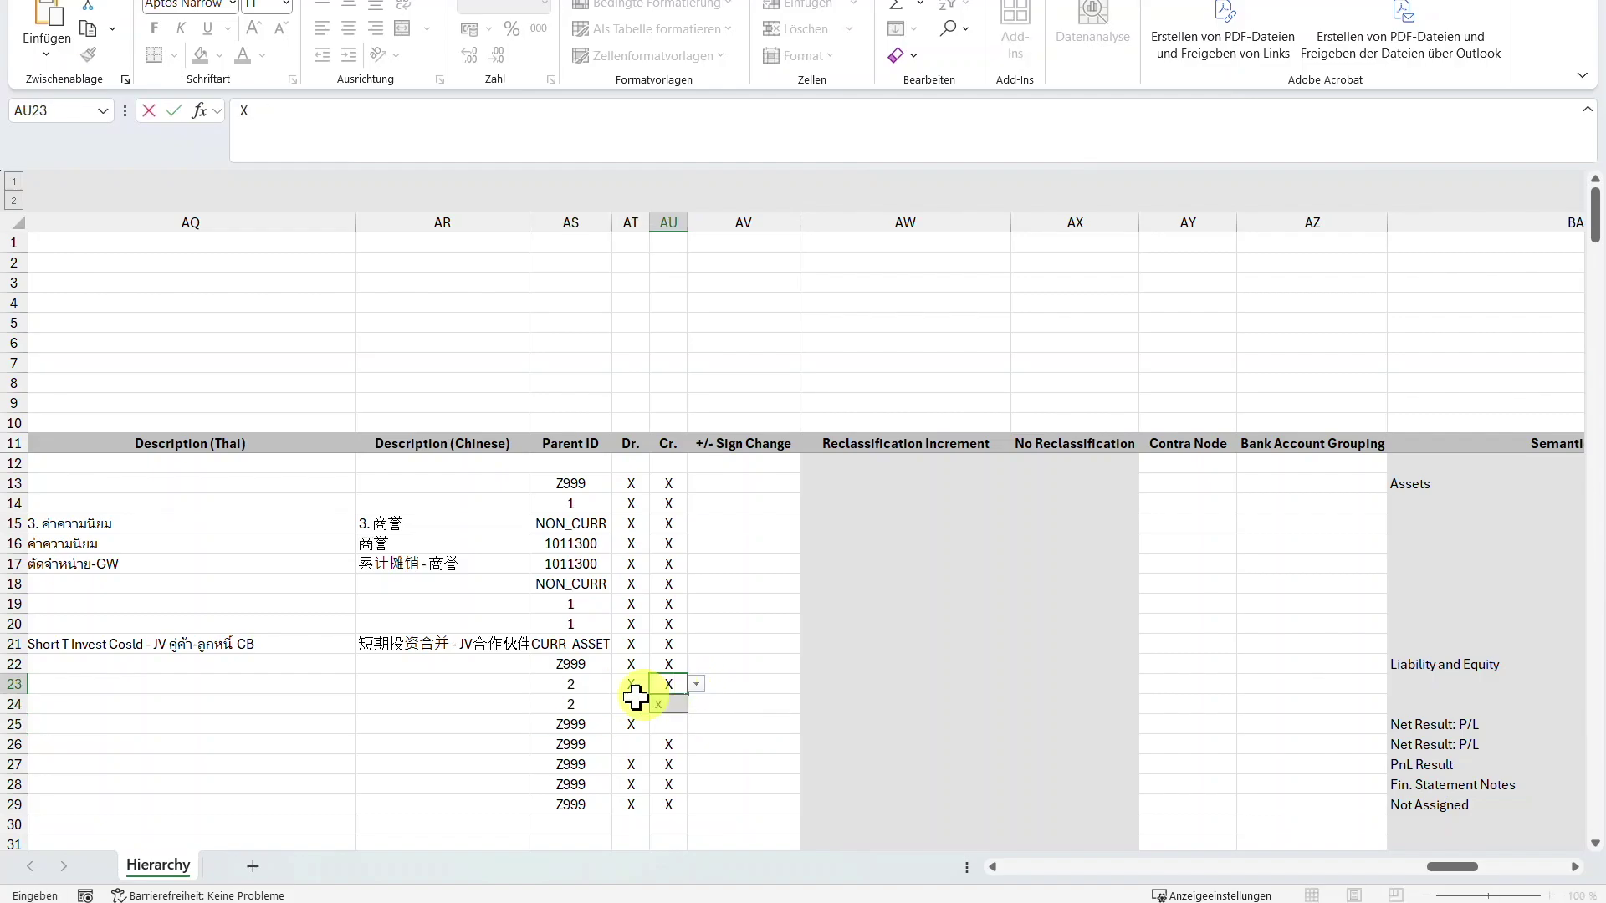
key("Return")
type("X")
key("Tab")
type("X")
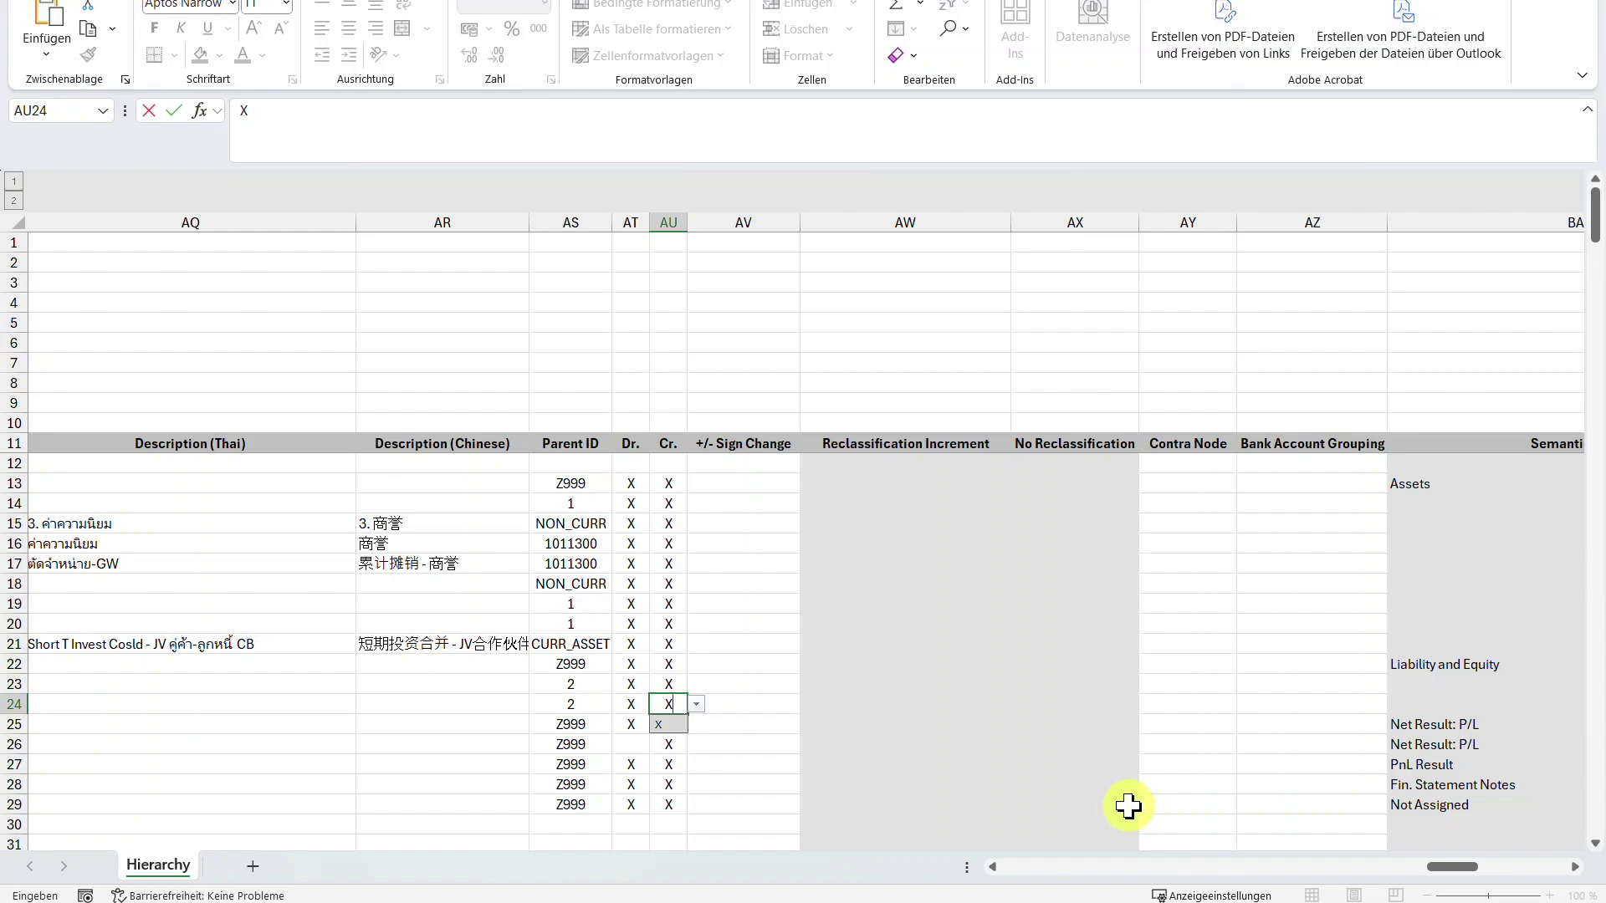
key("ctrl+Return")
Upload the edited Z999 spreadsheet into the hierarchy using Import from Spreadsheet
key("alt+Tab")
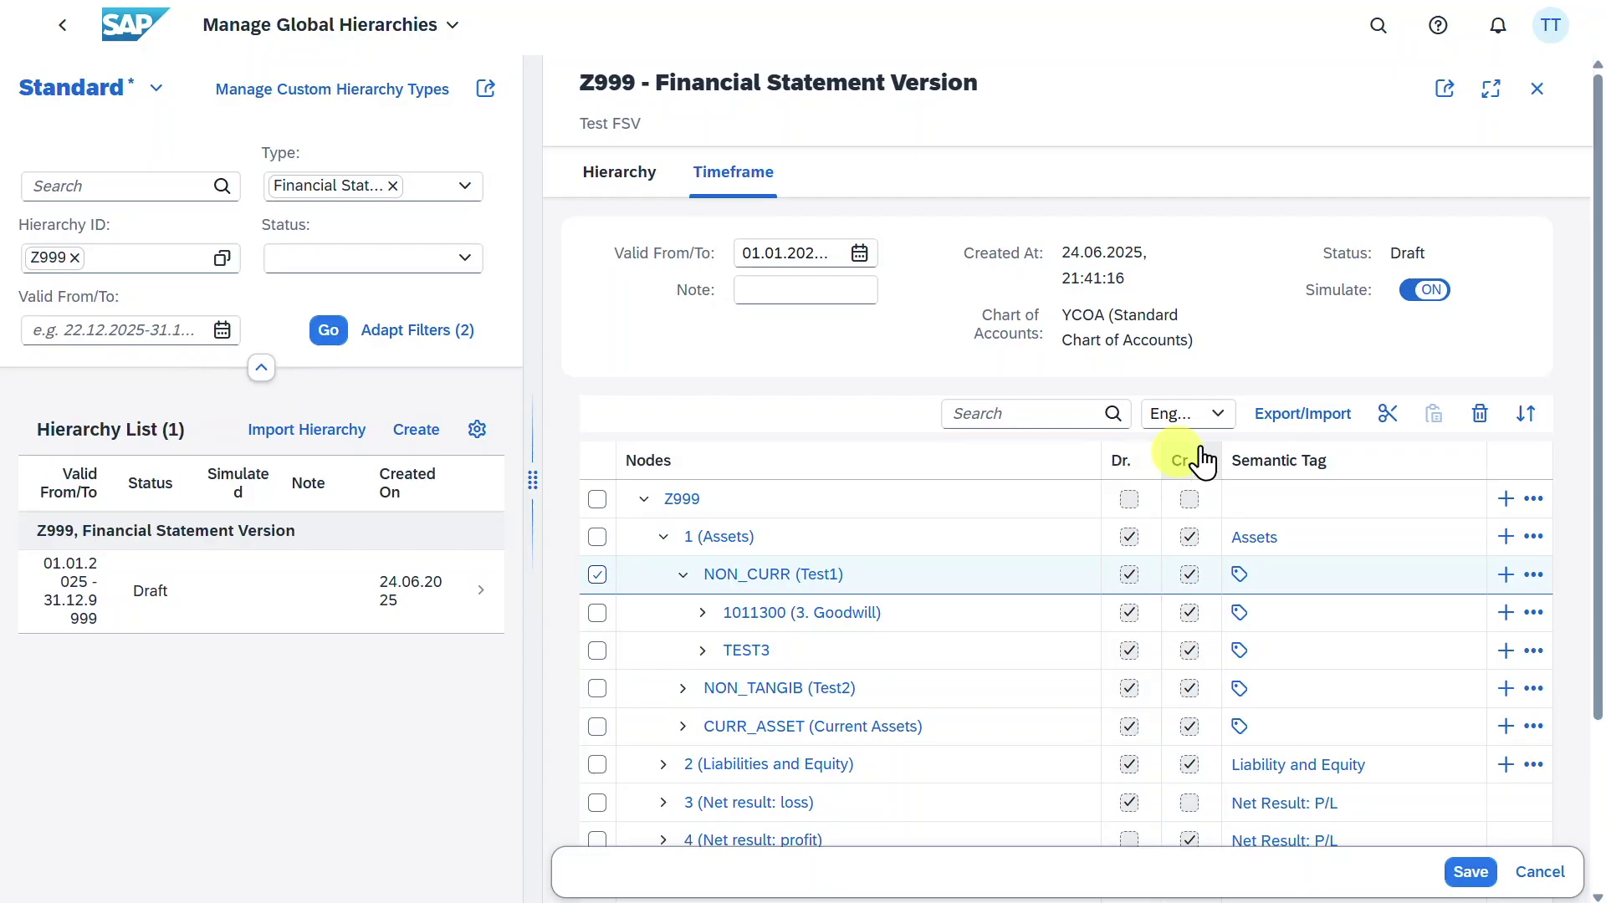
left_click(1339, 427)
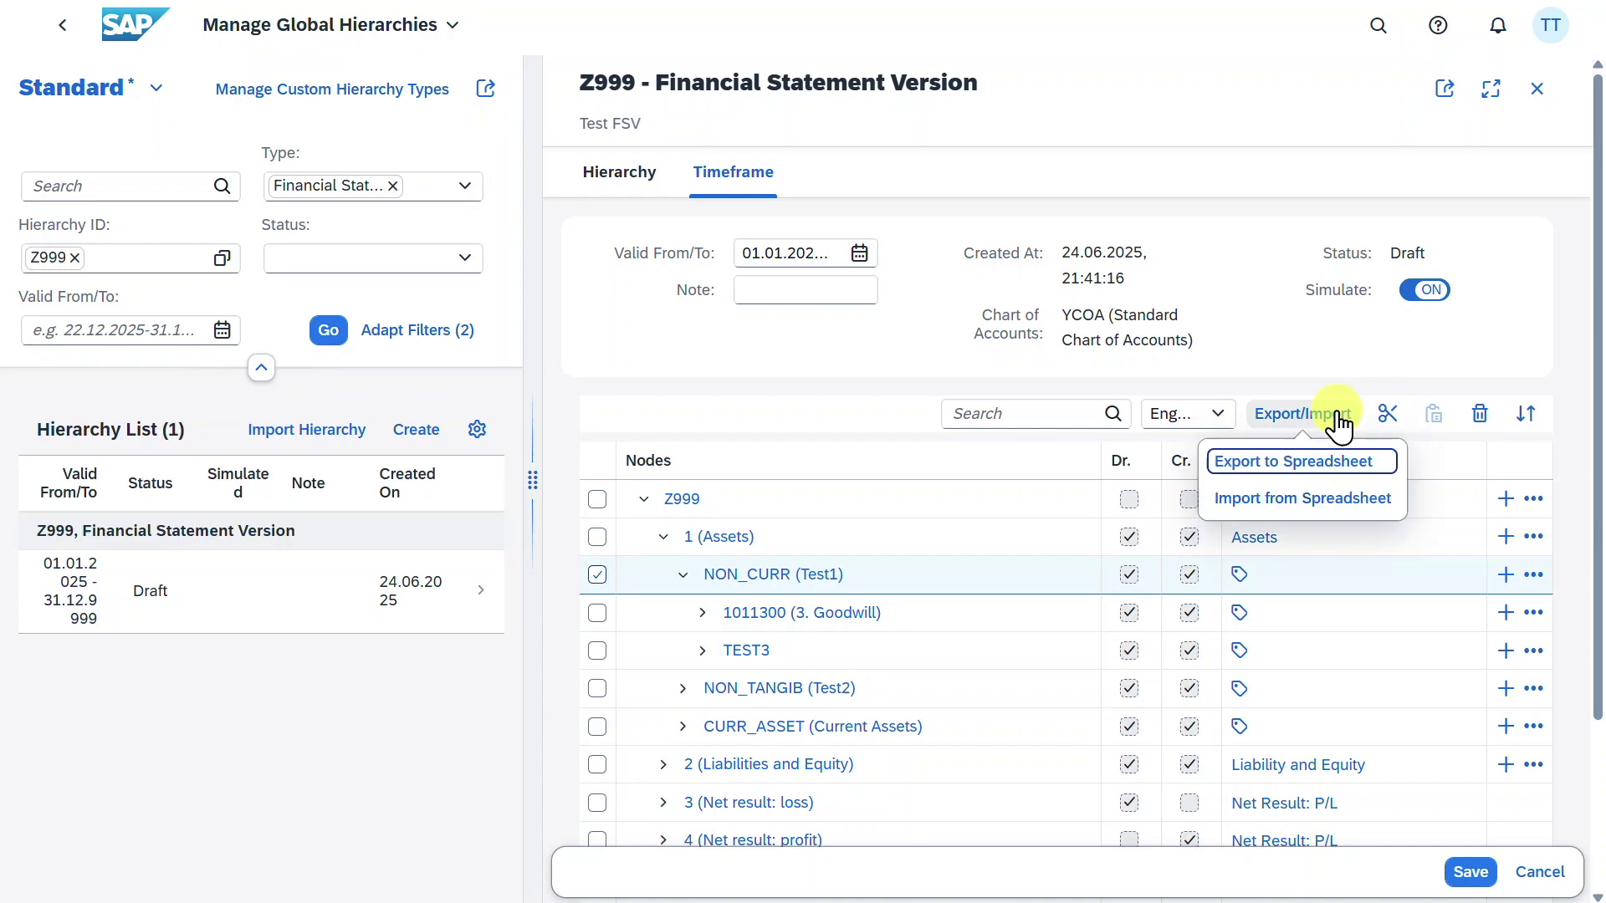
left_click(1333, 500)
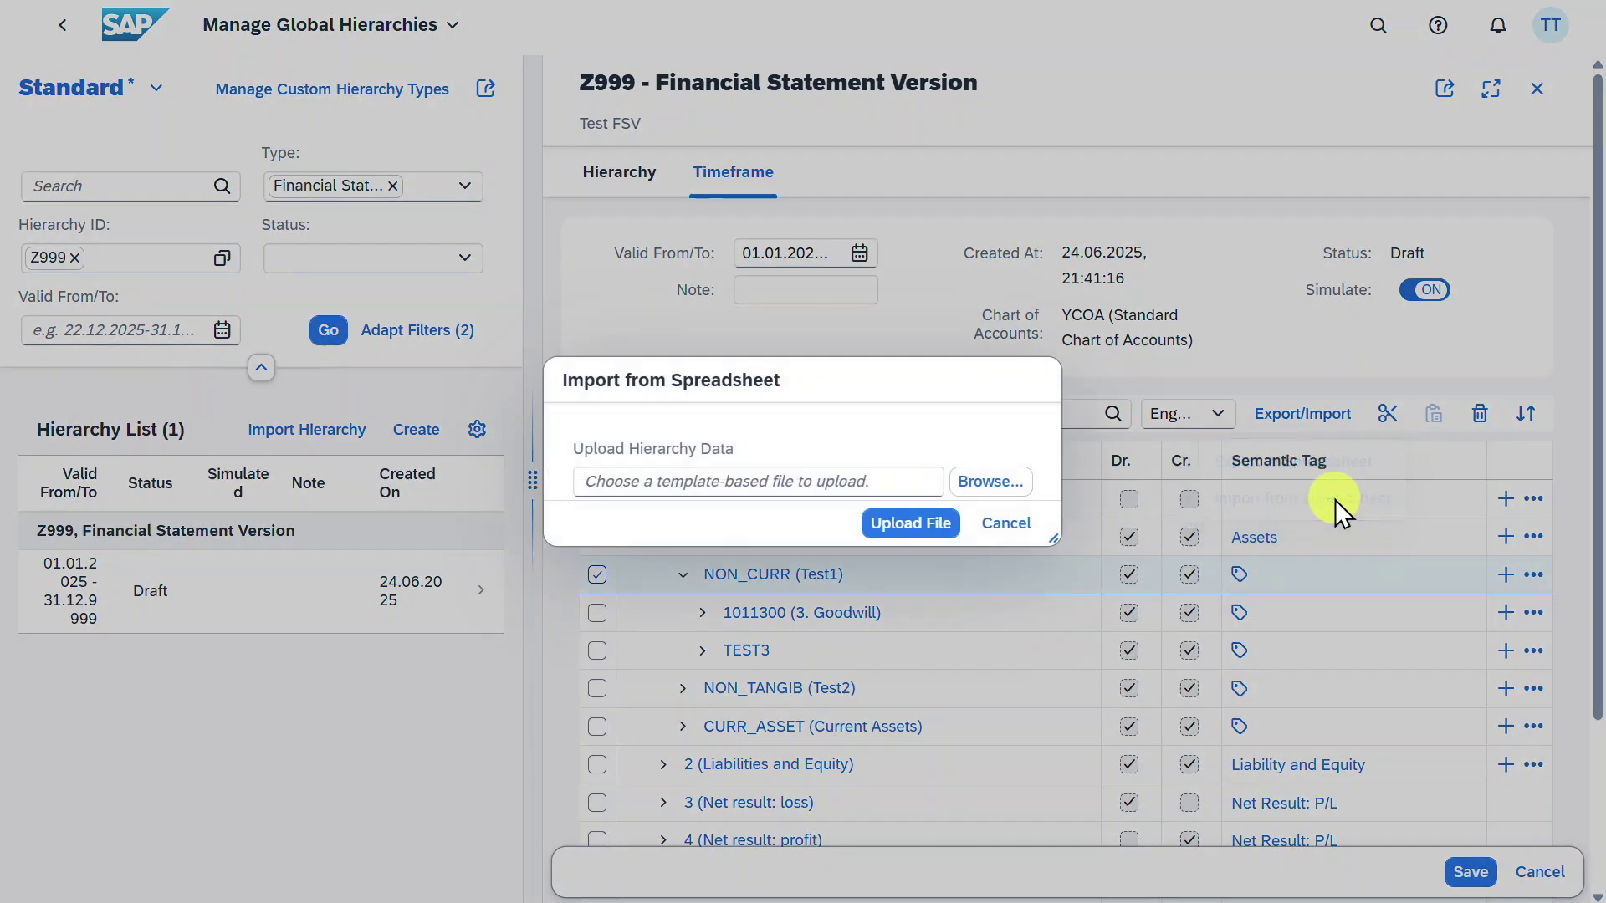
left_click(991, 482)
left_click(920, 529)
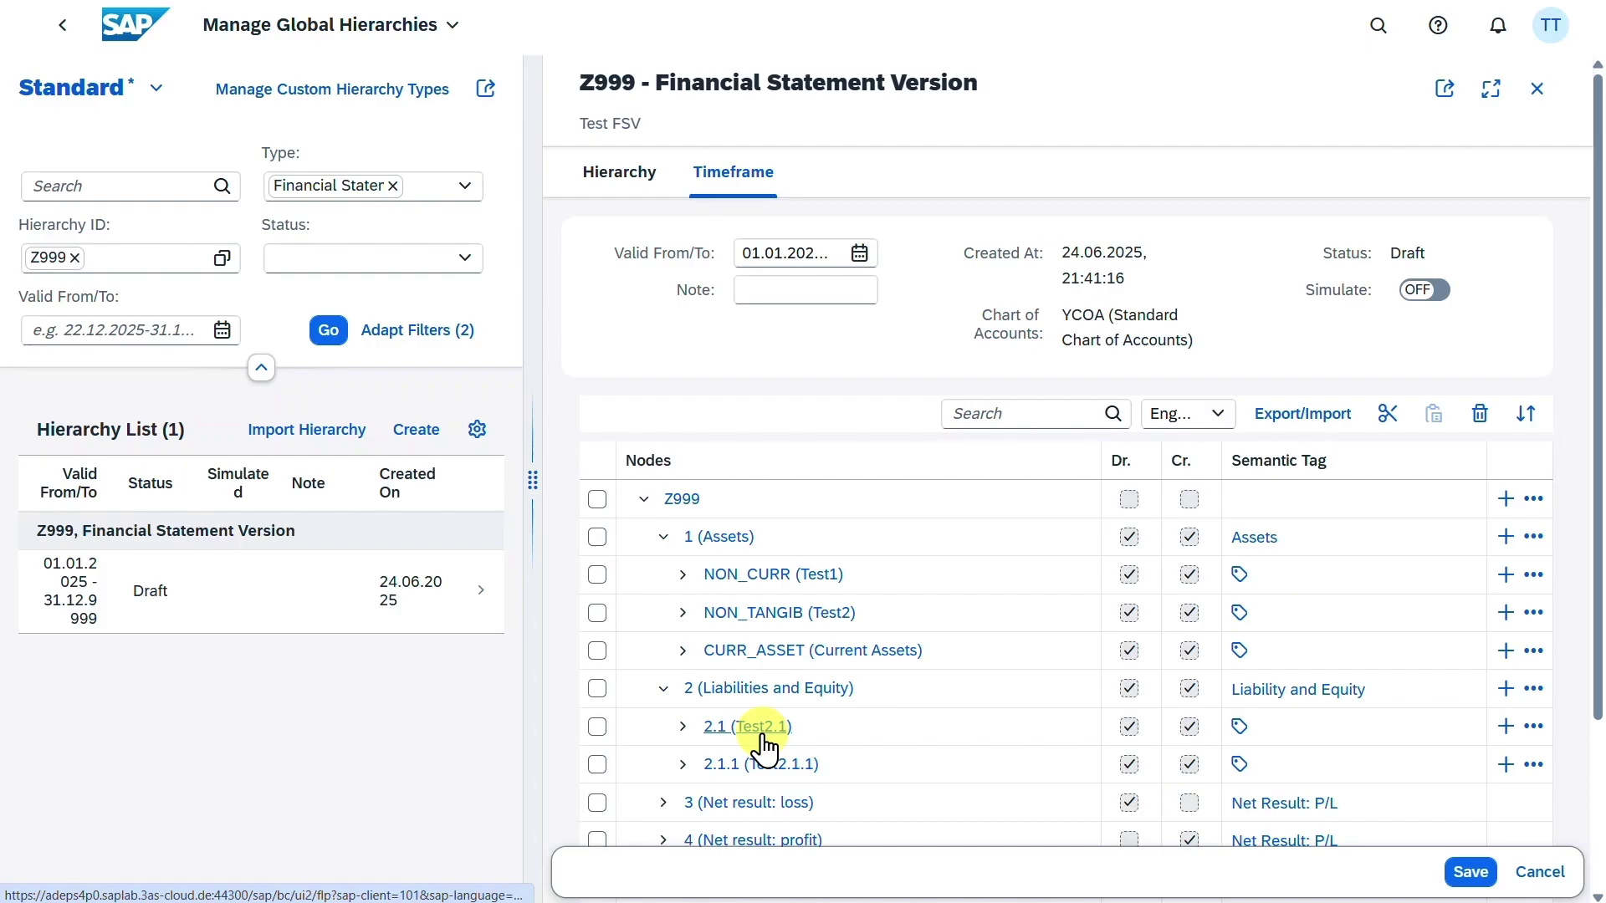
left_click(1219, 415)
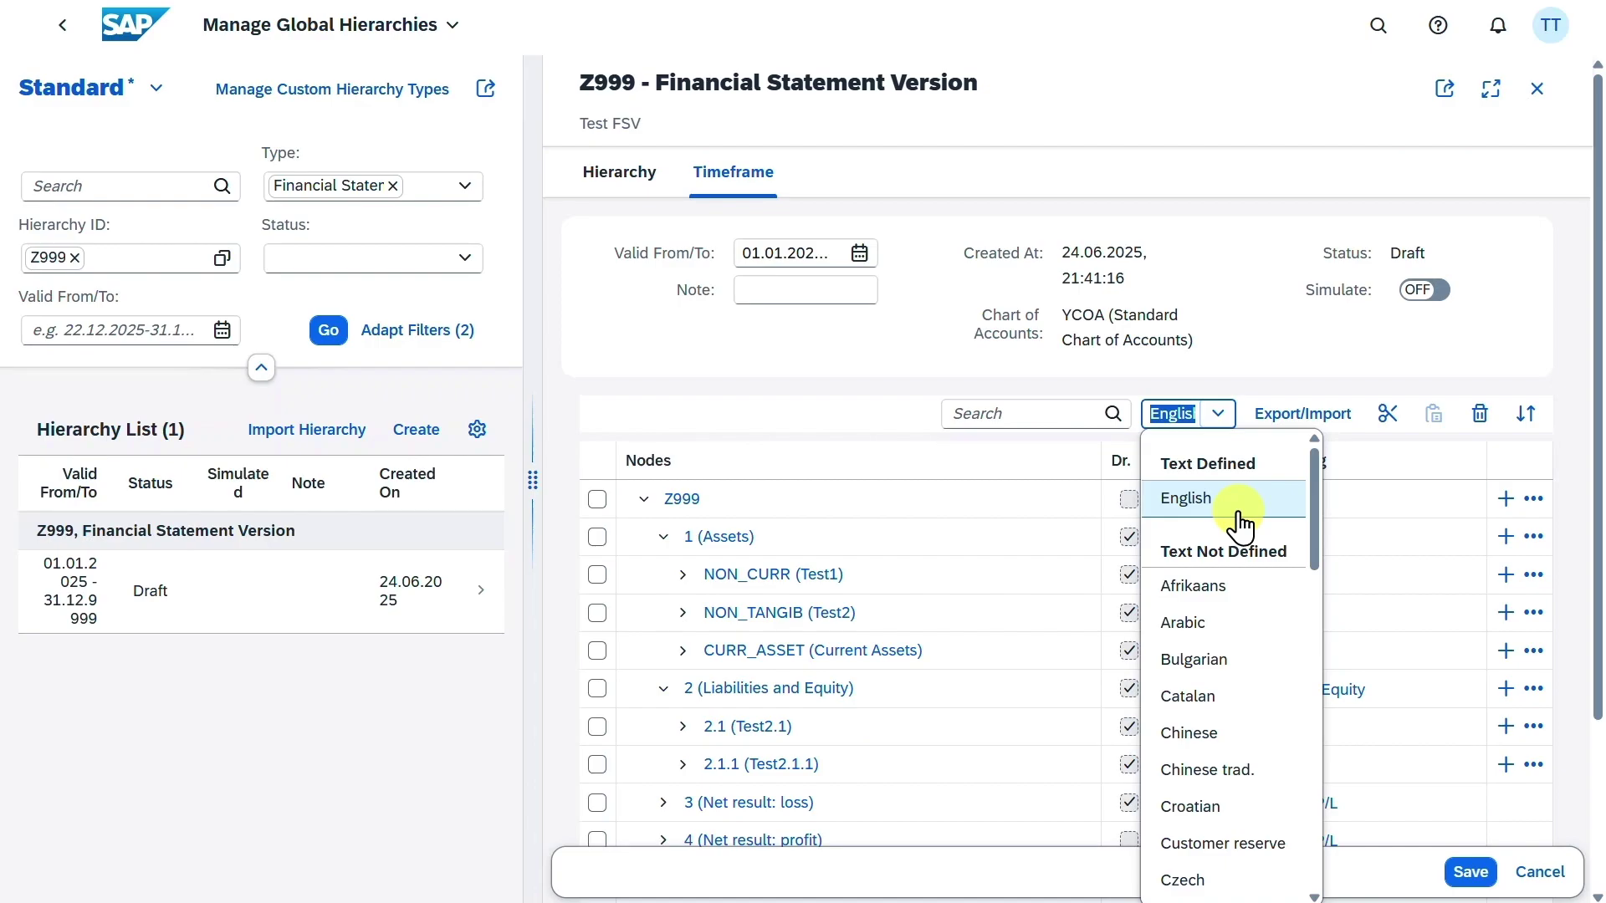
scroll(1261, 703, "down", 1)
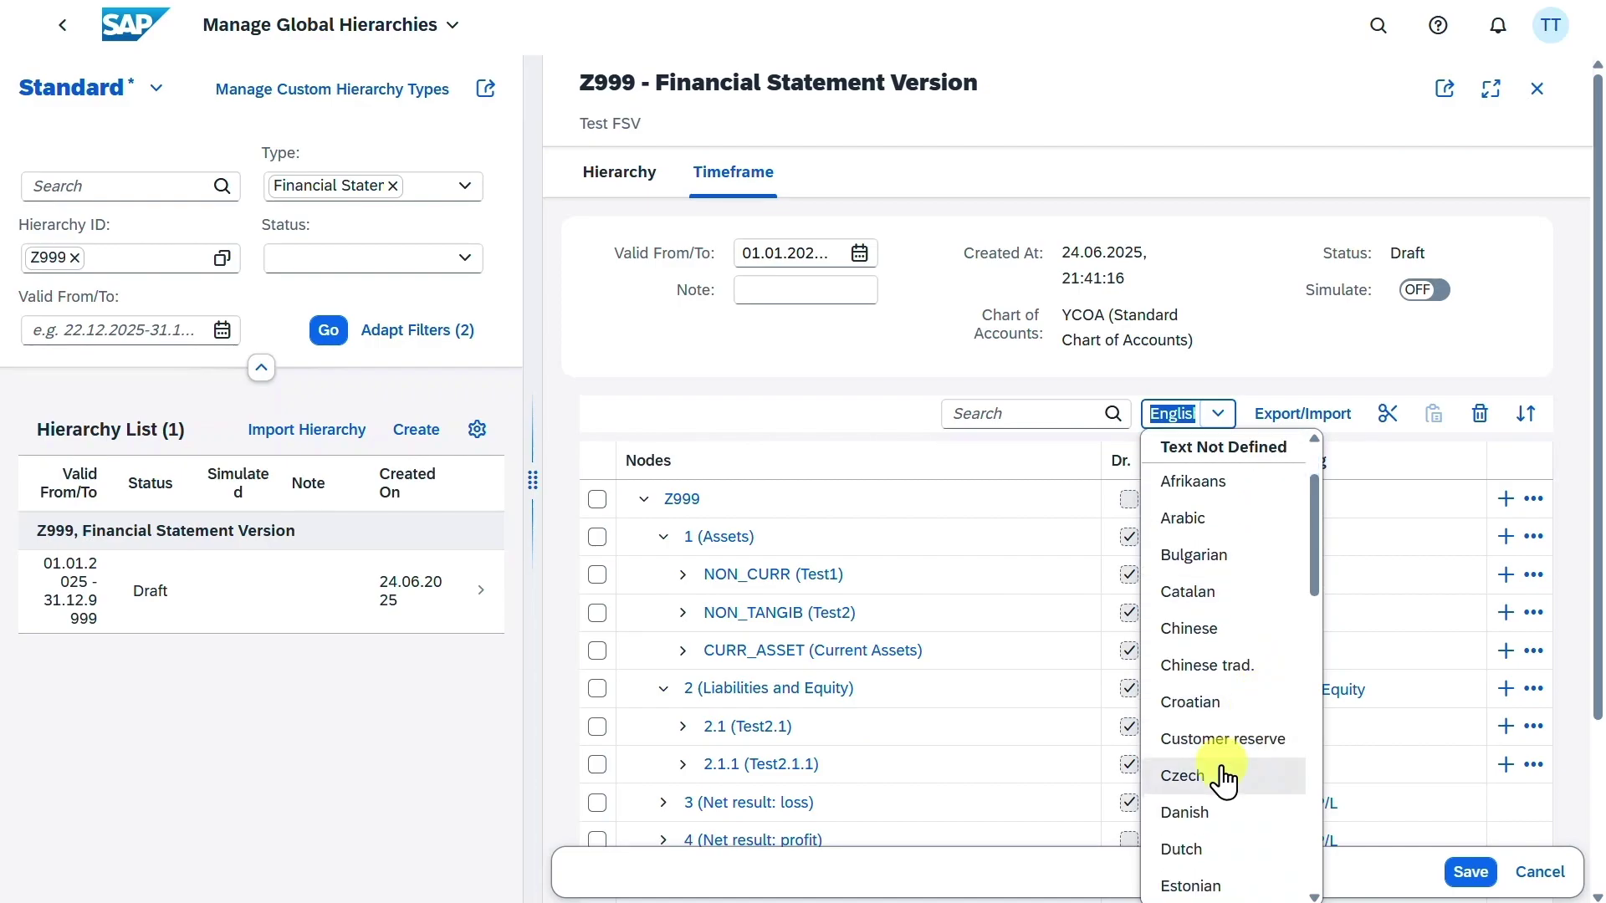
scroll(1227, 798, "down", 1)
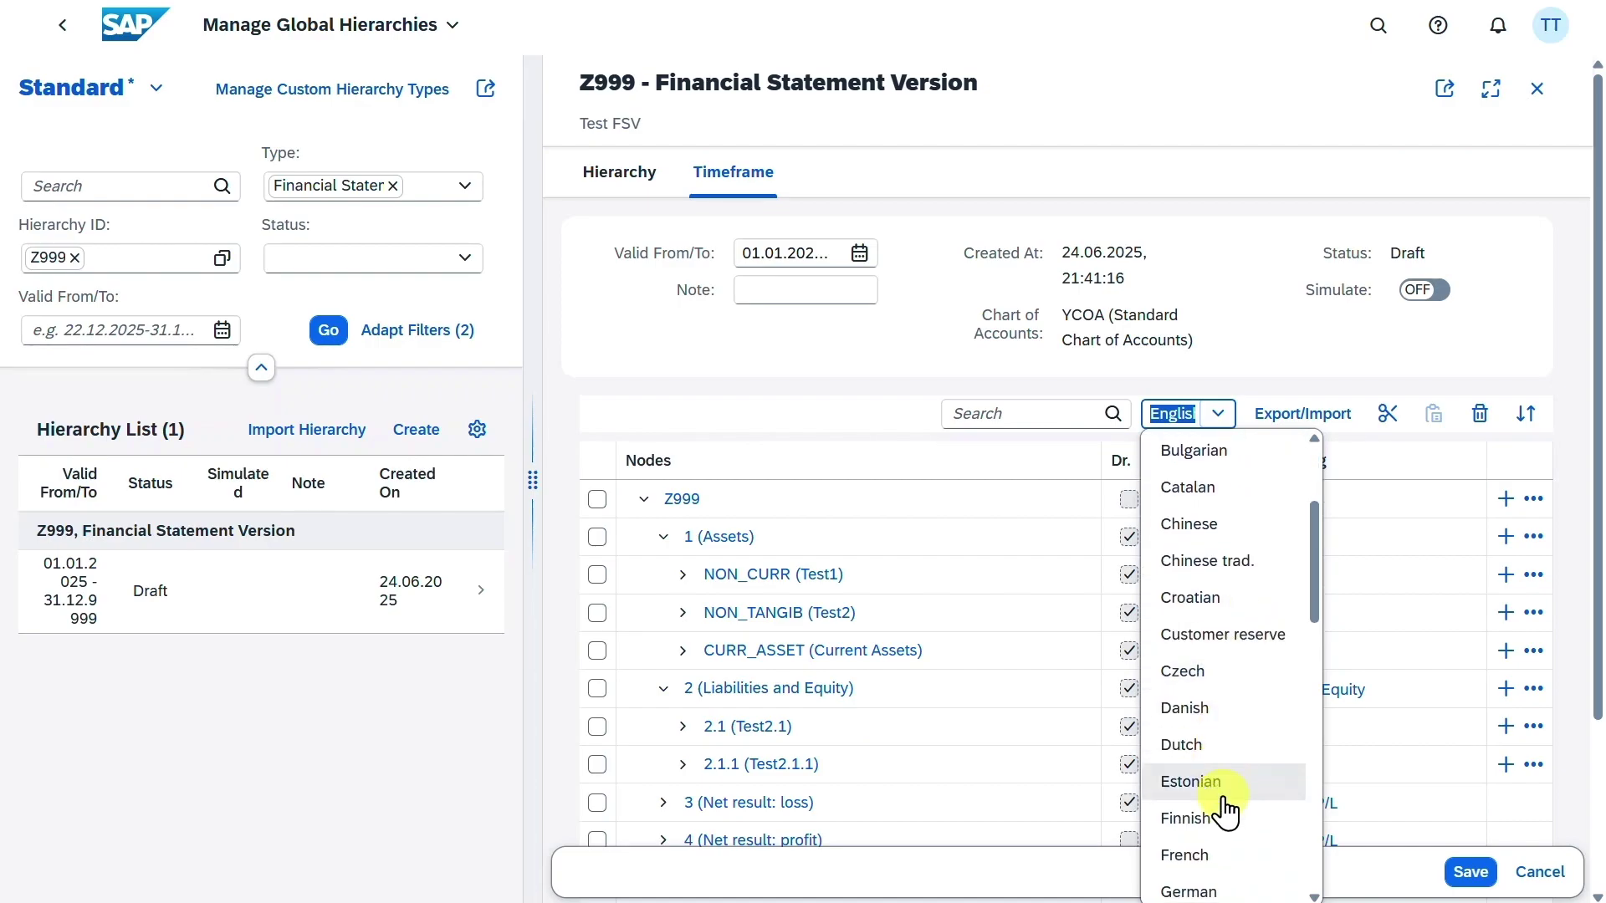
left_click(1255, 721)
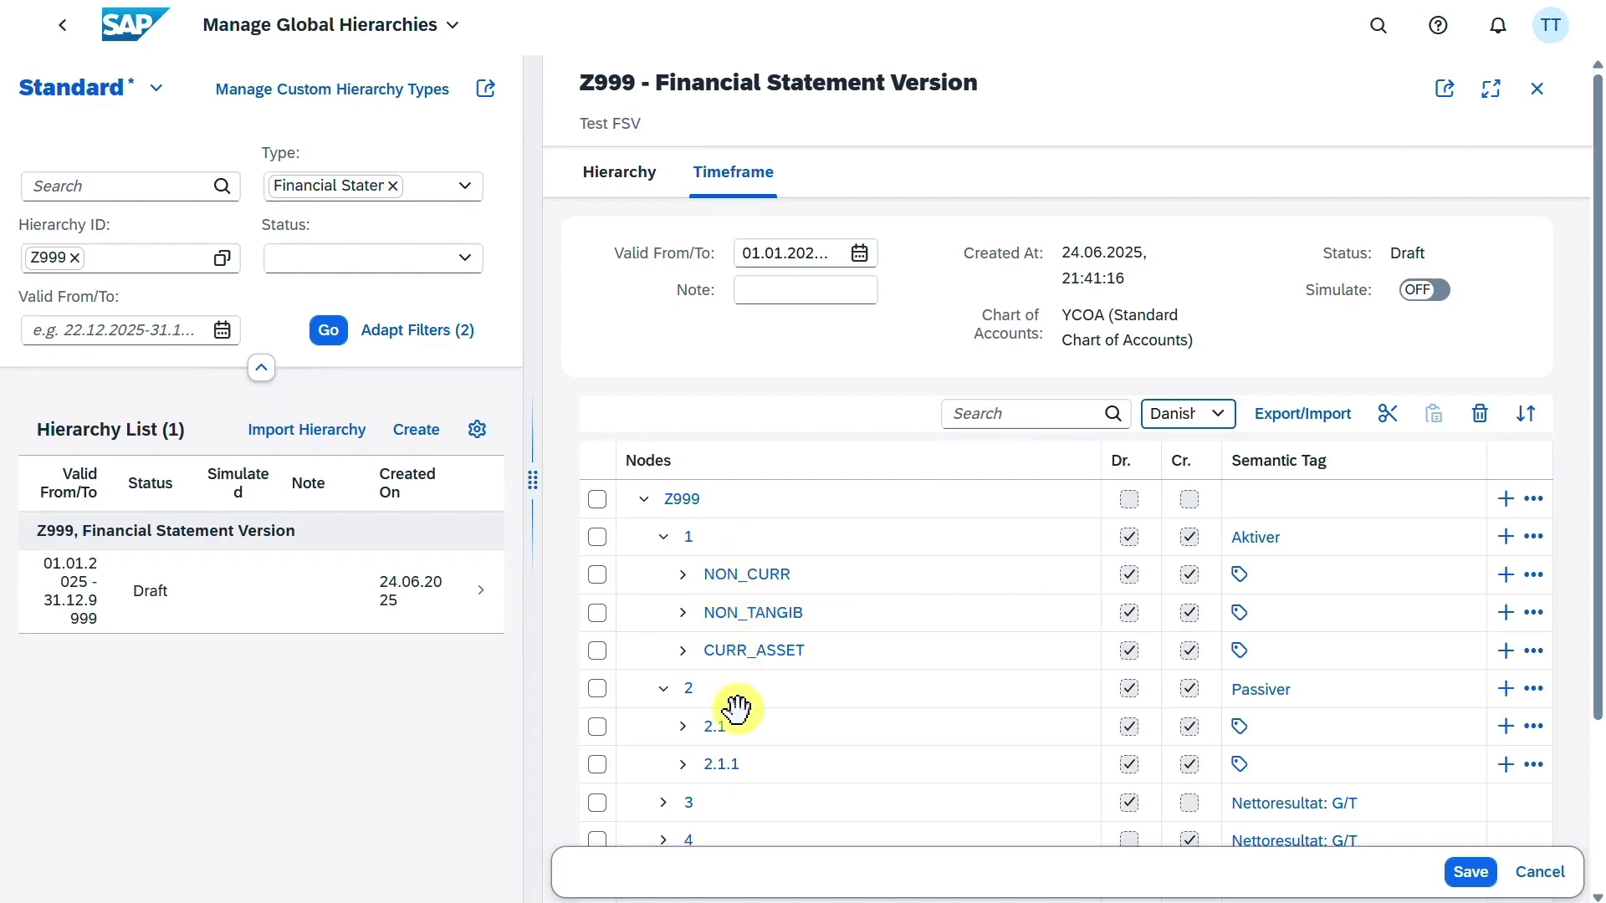
left_click(597, 538)
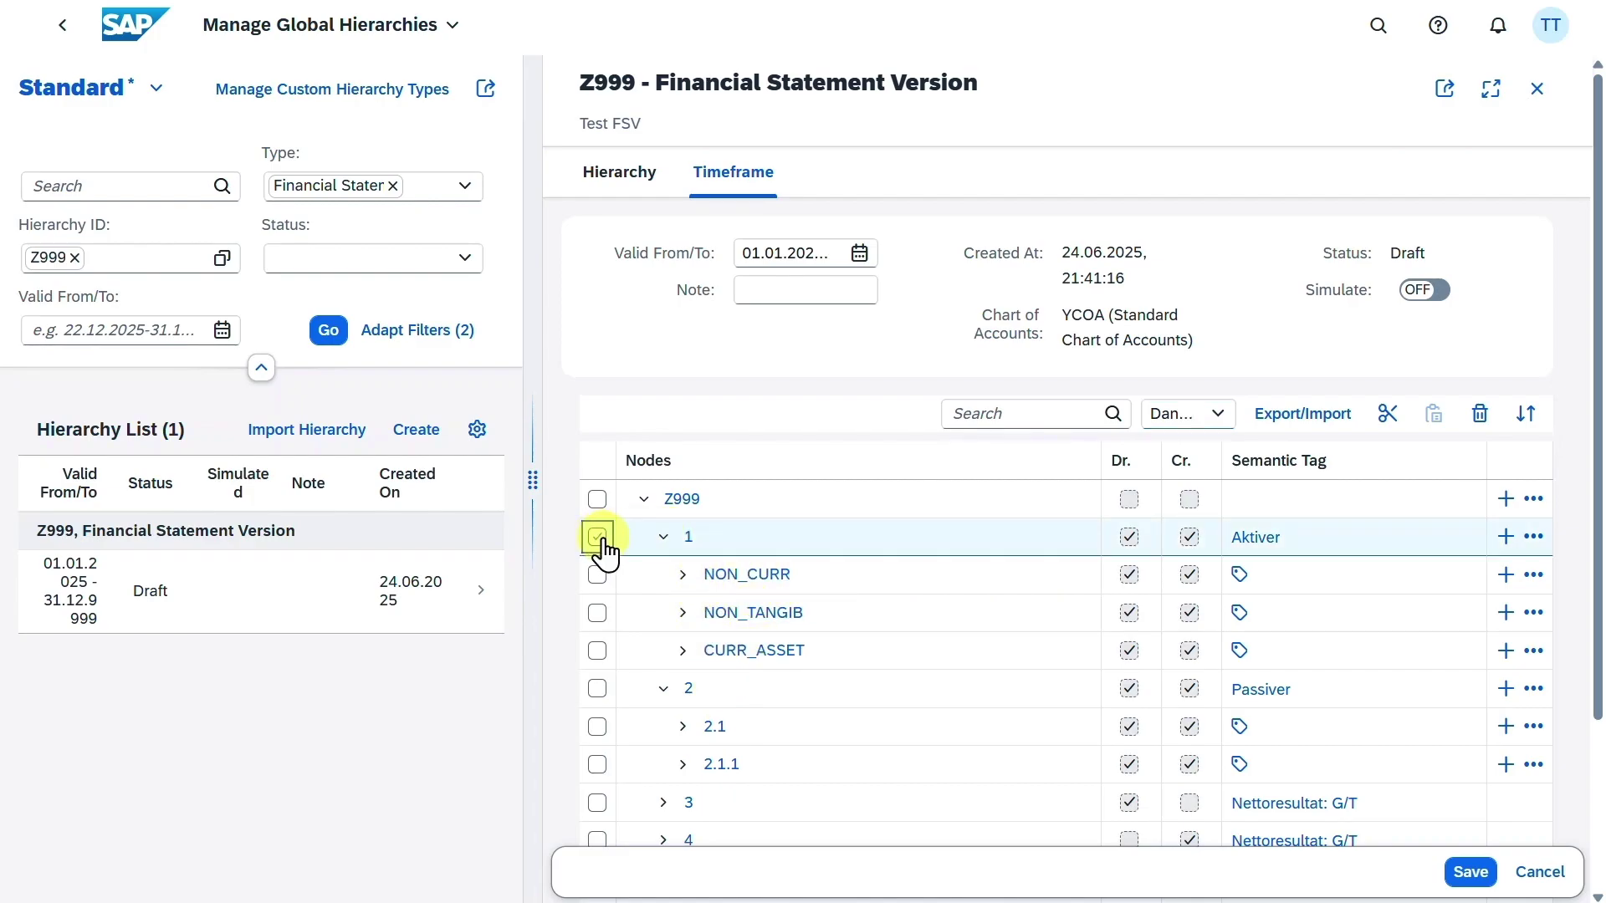
left_click(688, 542)
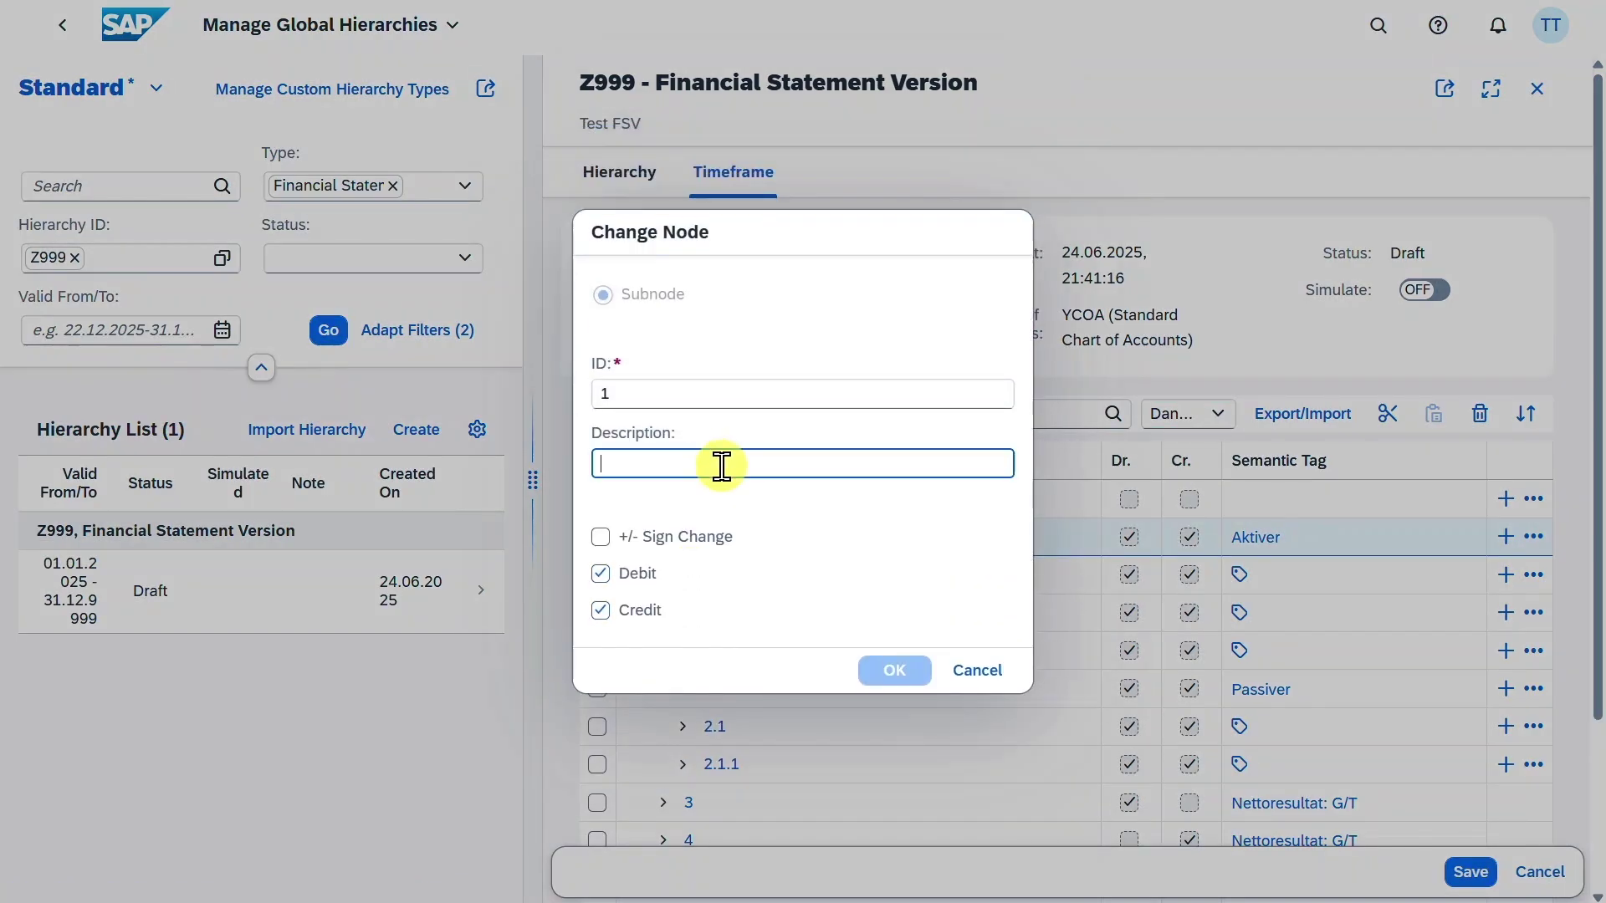
left_click(970, 671)
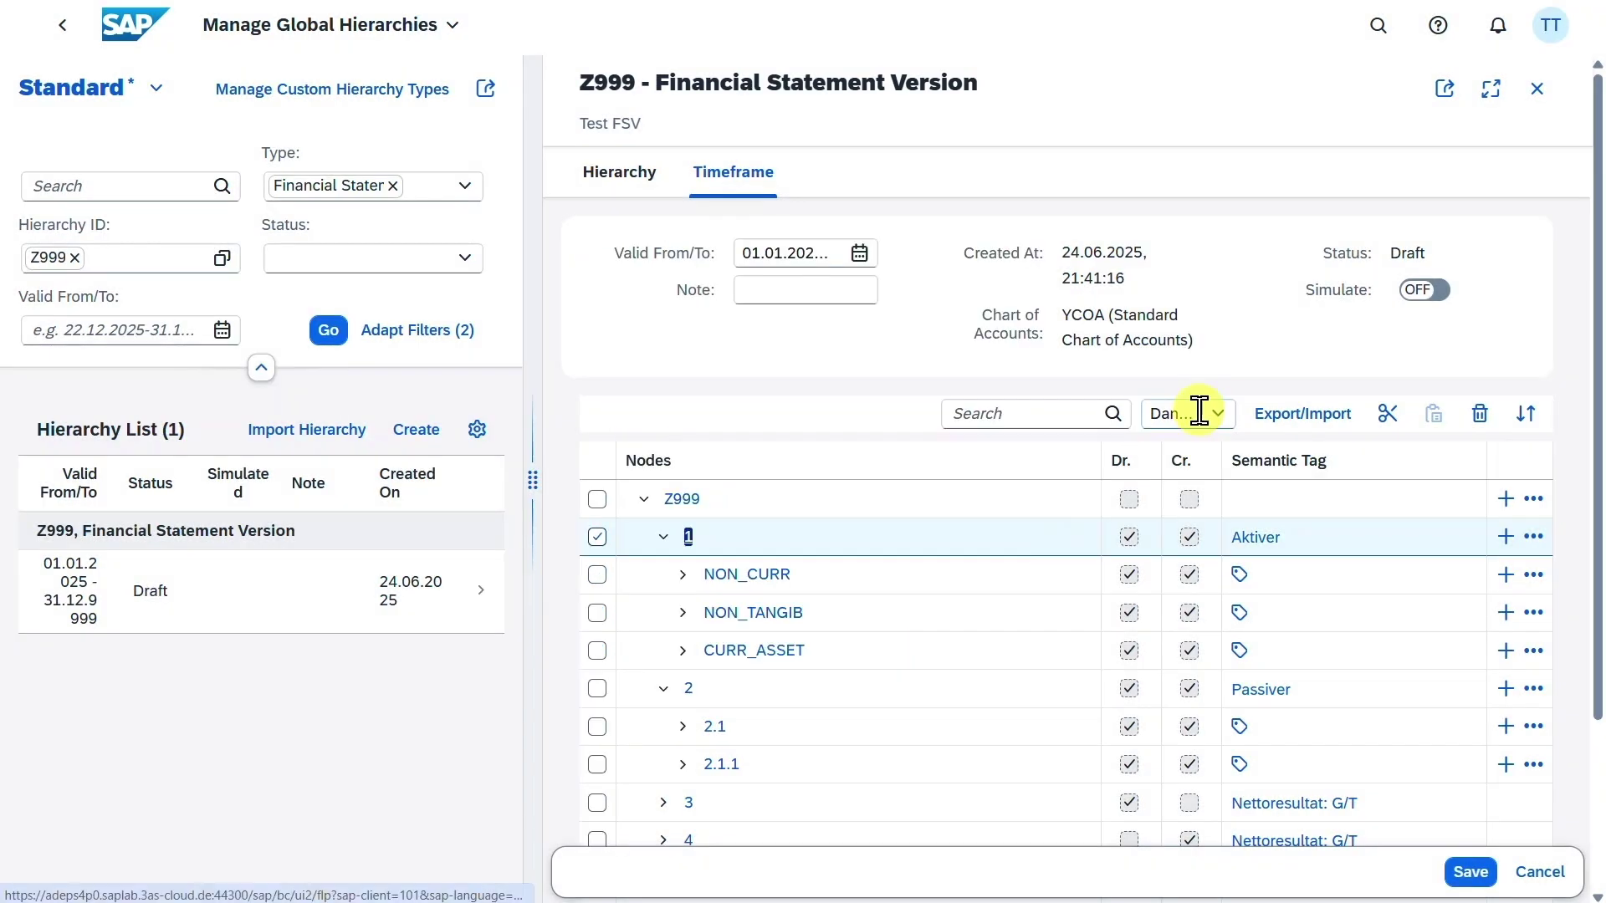
left_click(1214, 418)
left_click(1217, 498)
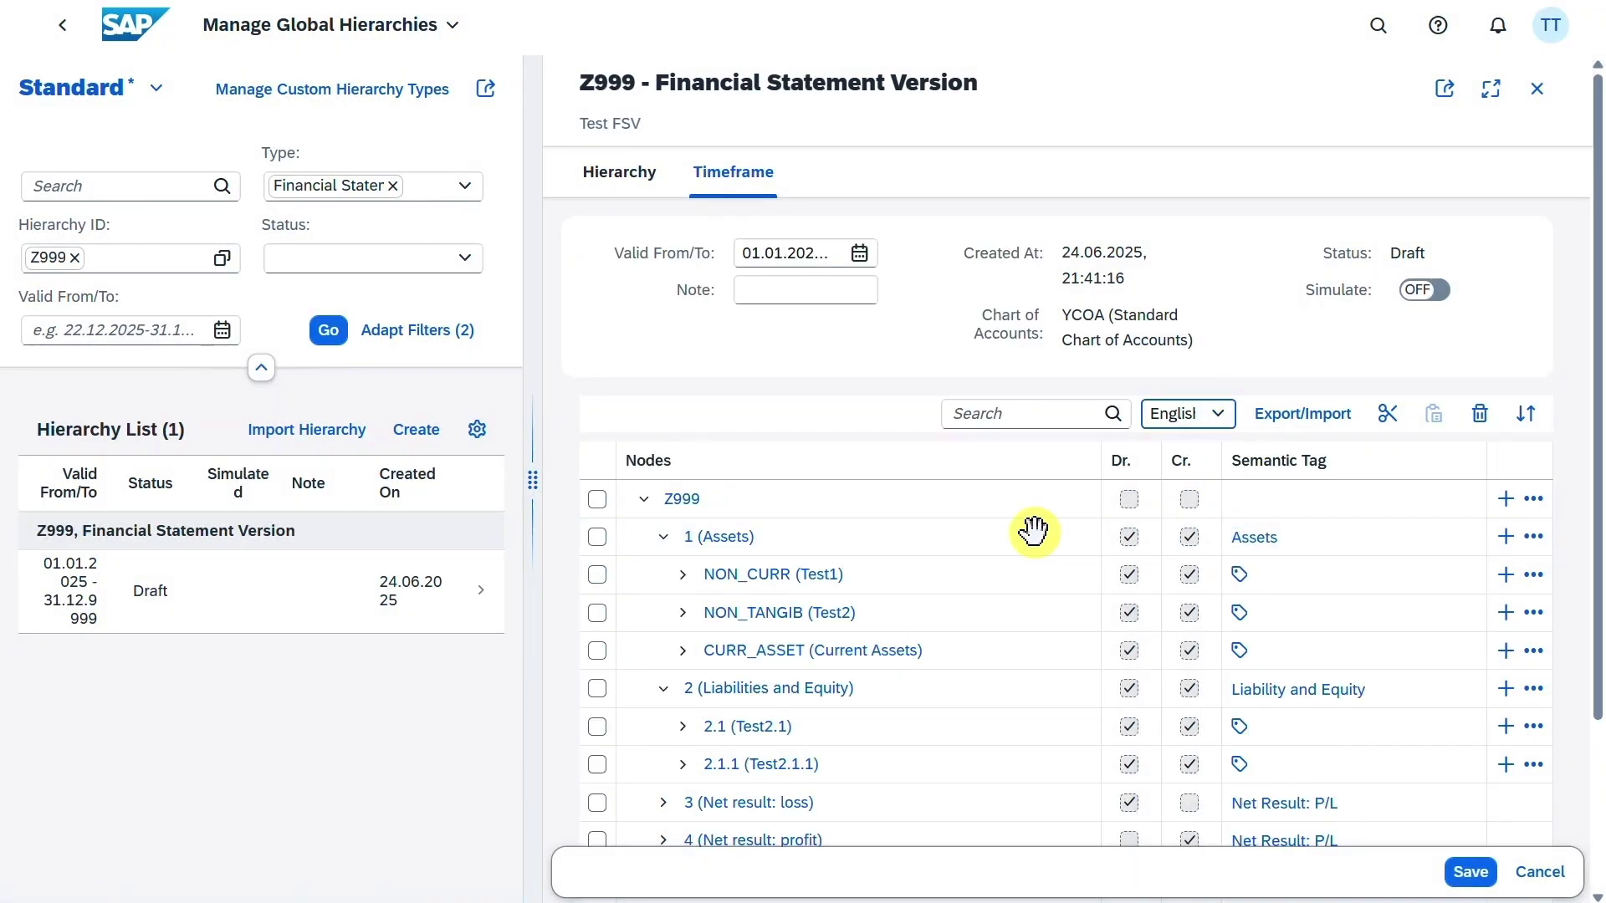
Save Z999 with simulation on, generating the Z999_DRAFT timeframe
left_click(1423, 290)
left_click(1471, 877)
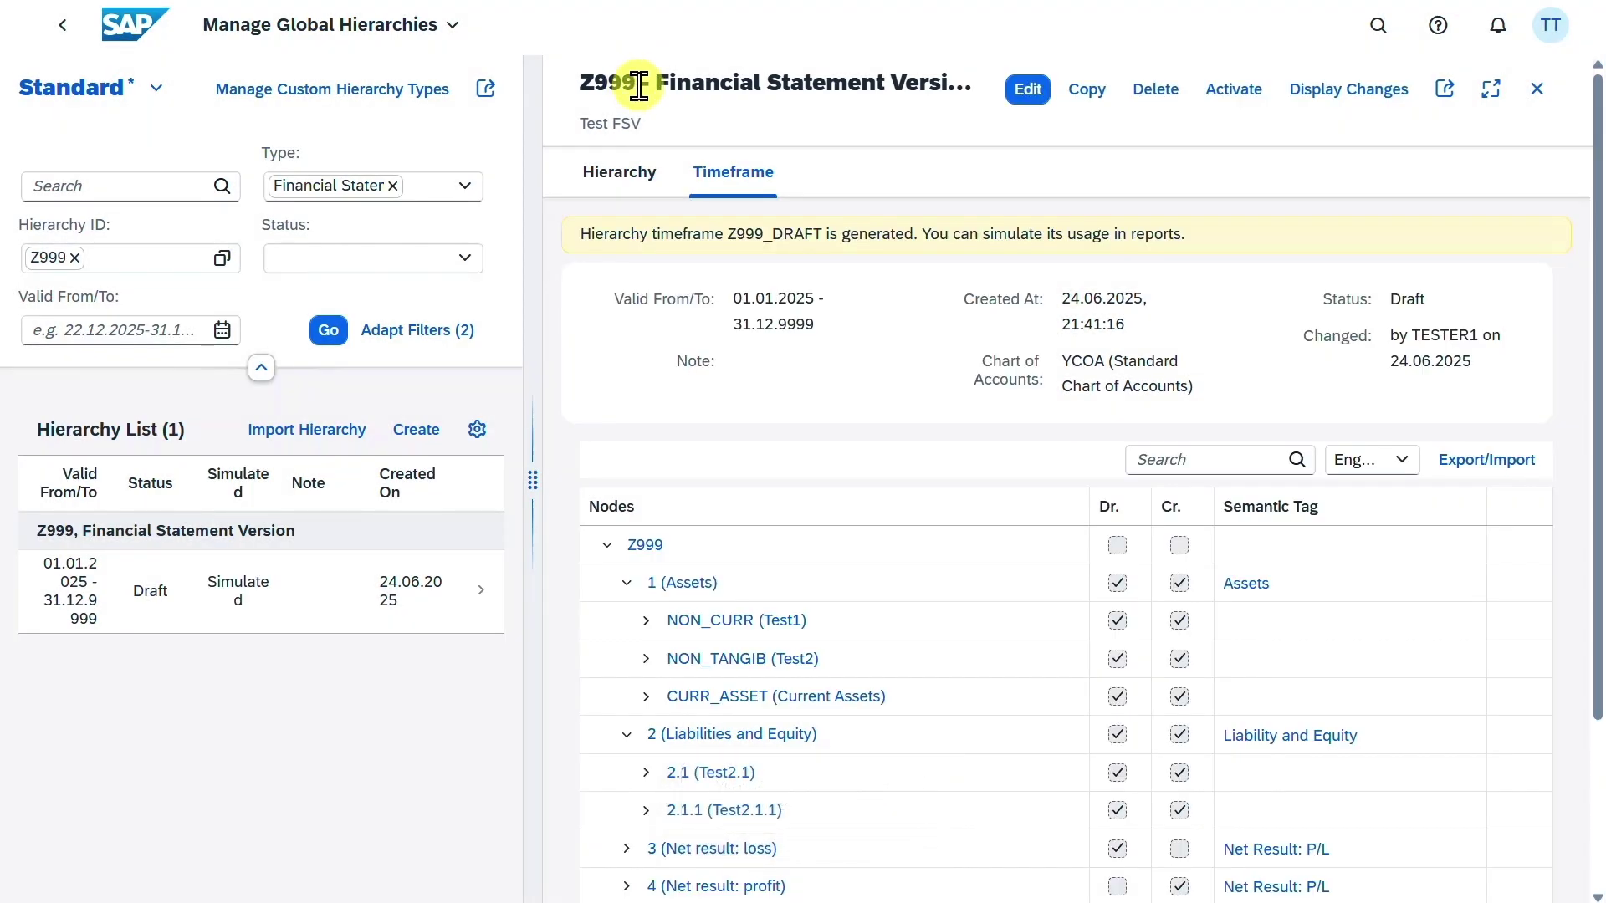
double_click(610, 84)
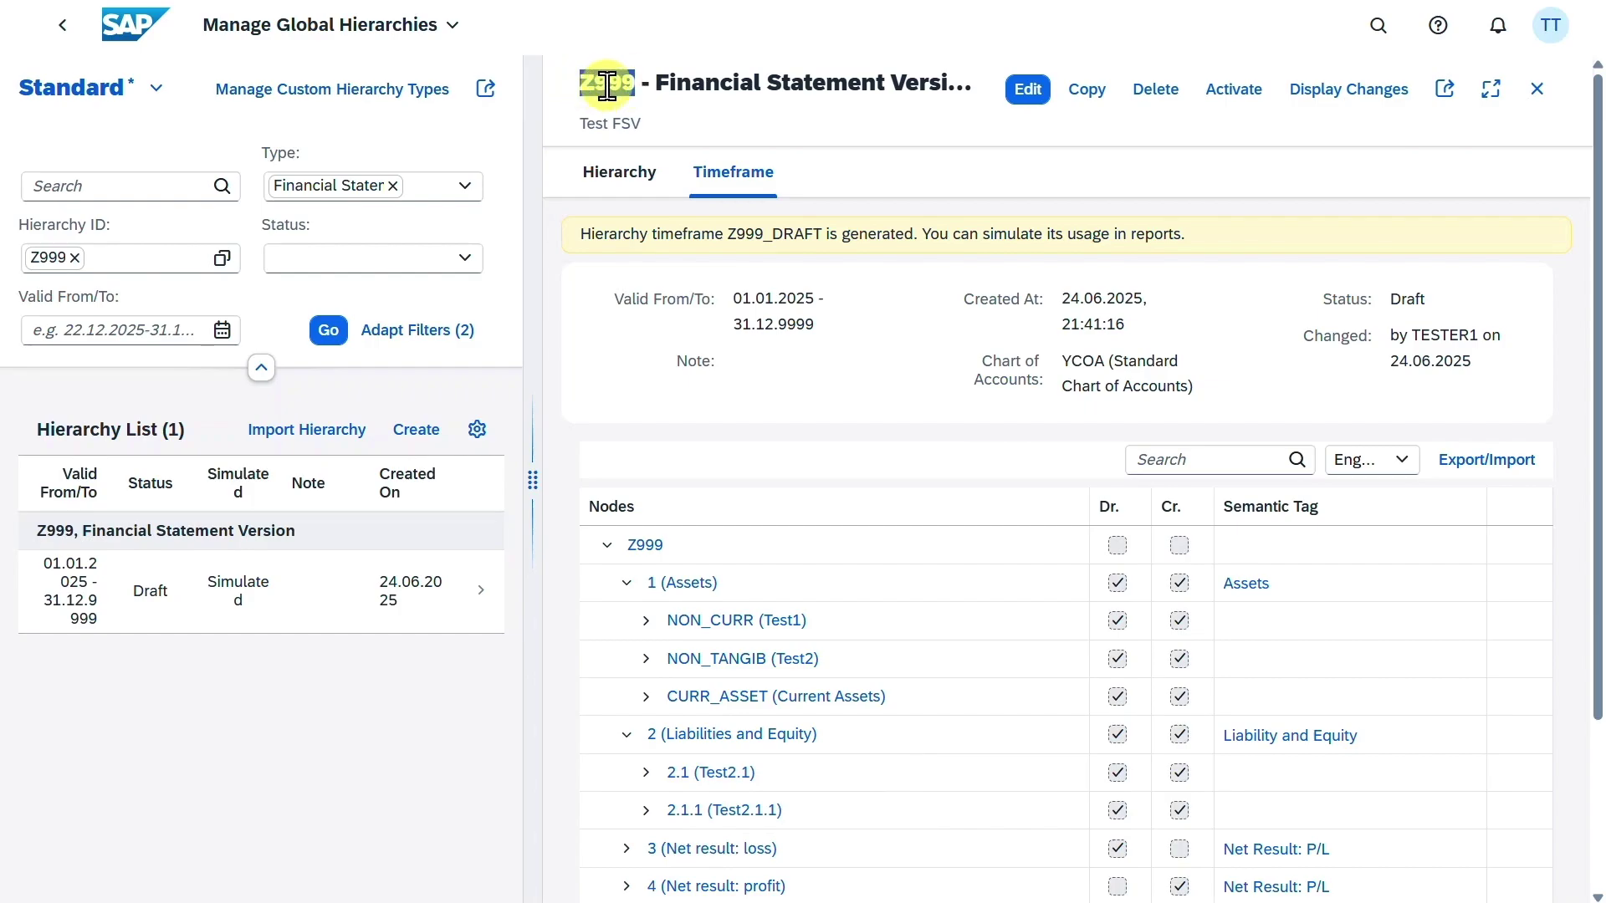
Find and open the Balance Sheet/Income Statement app via the launchpad search
left_click(1379, 25)
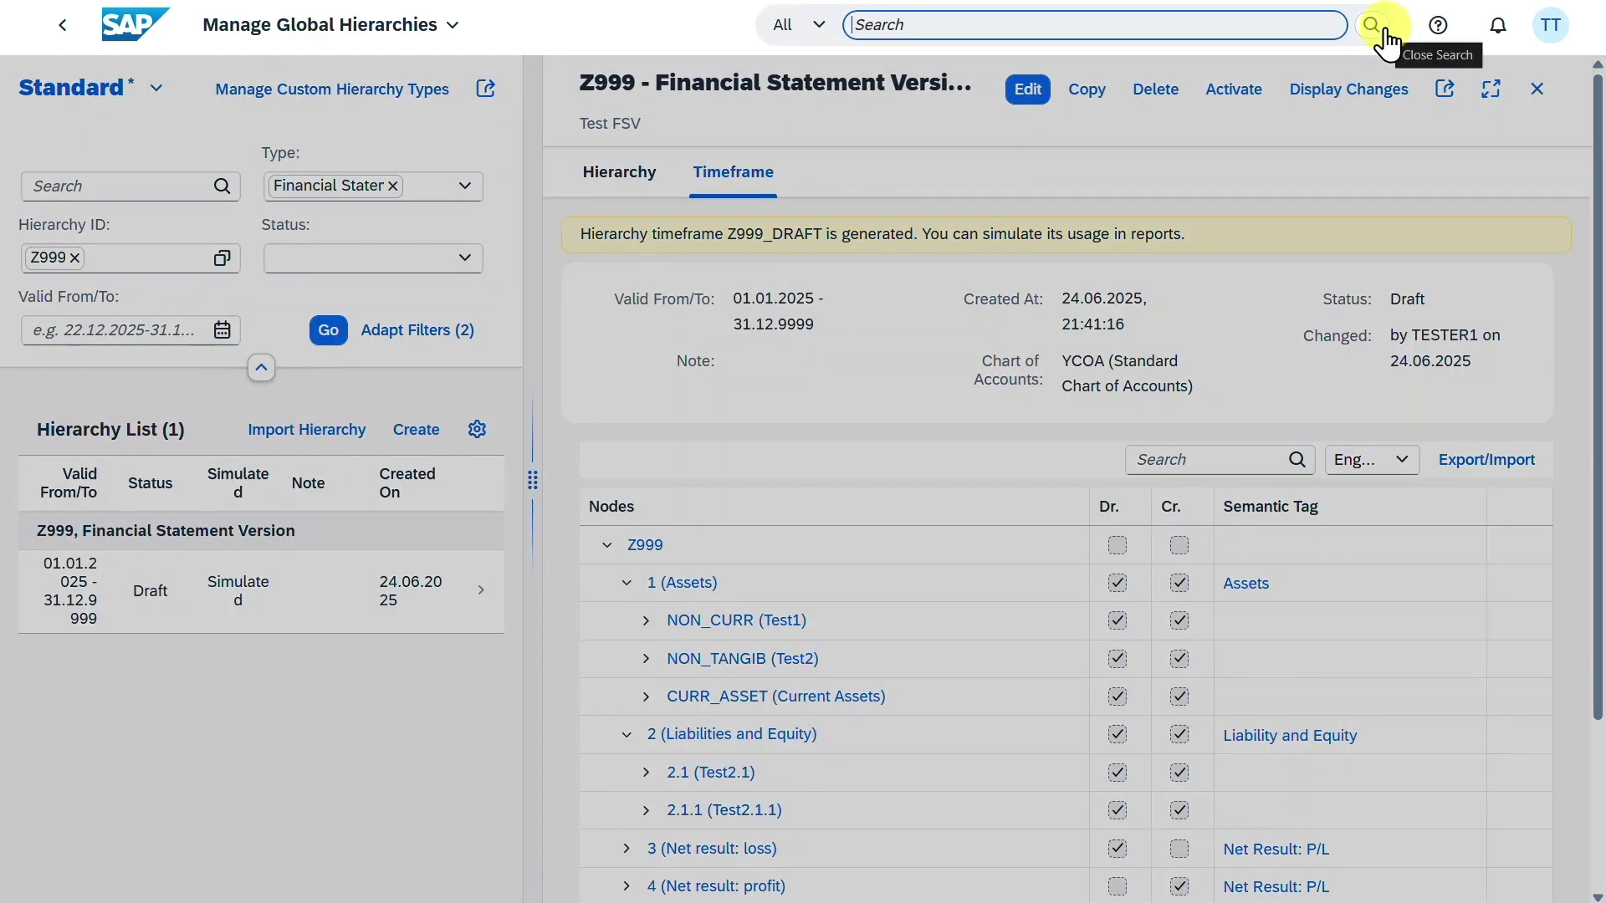
type("balance ")
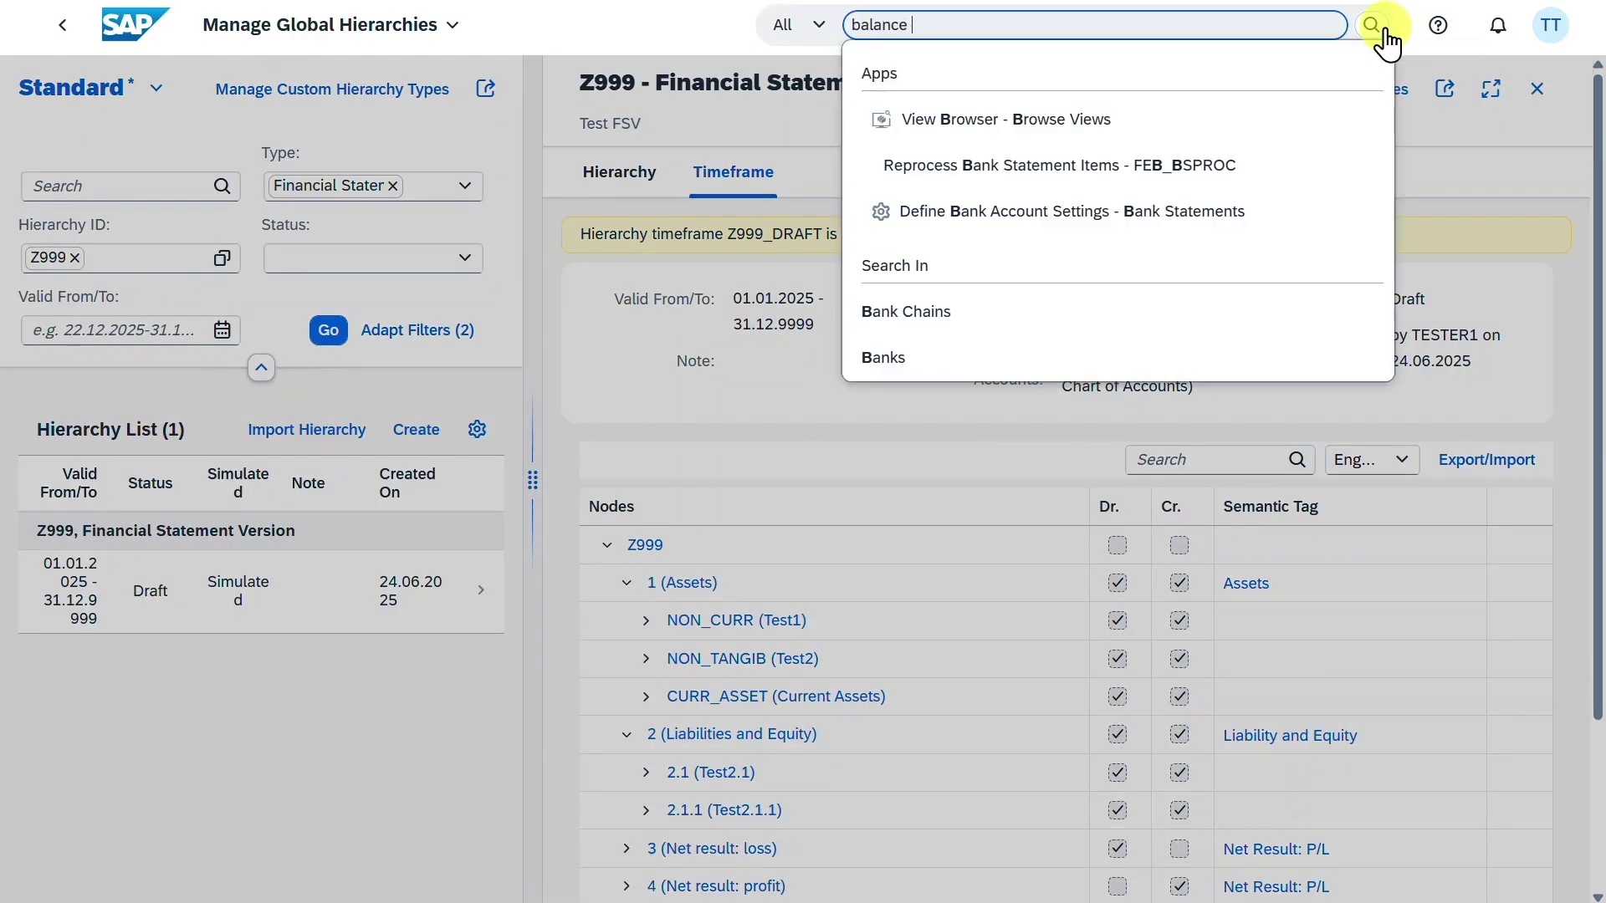
type("she")
left_click(1119, 125)
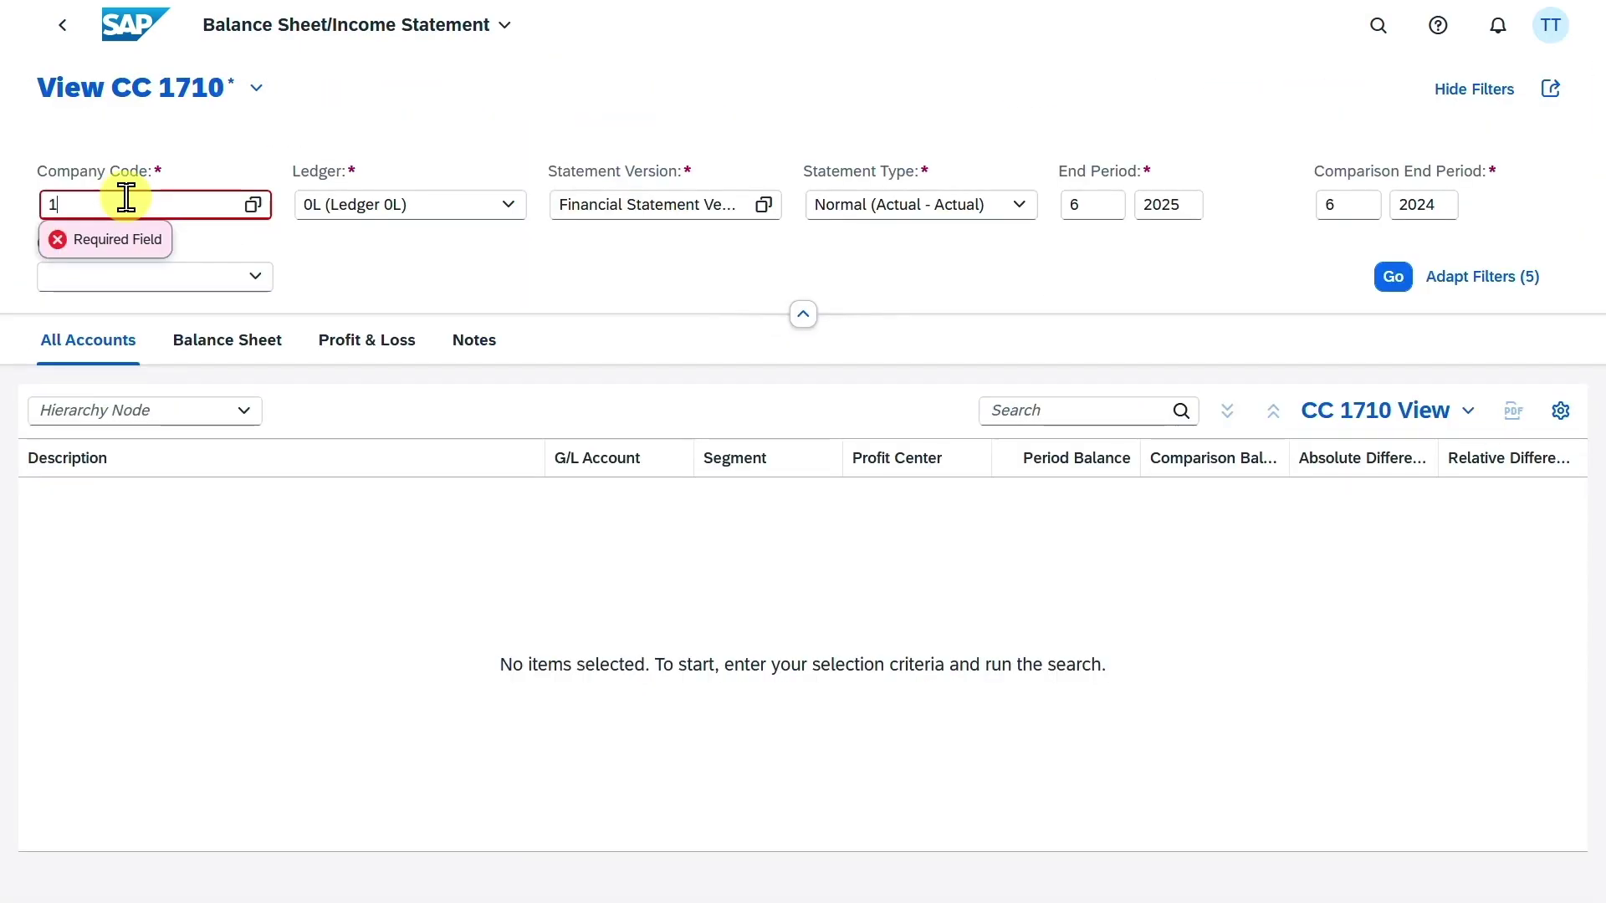
Run the report for company code 1010 with statement version Z999_DRAFT, then go back
left_click(126, 197)
type("1010")
left_click(744, 207)
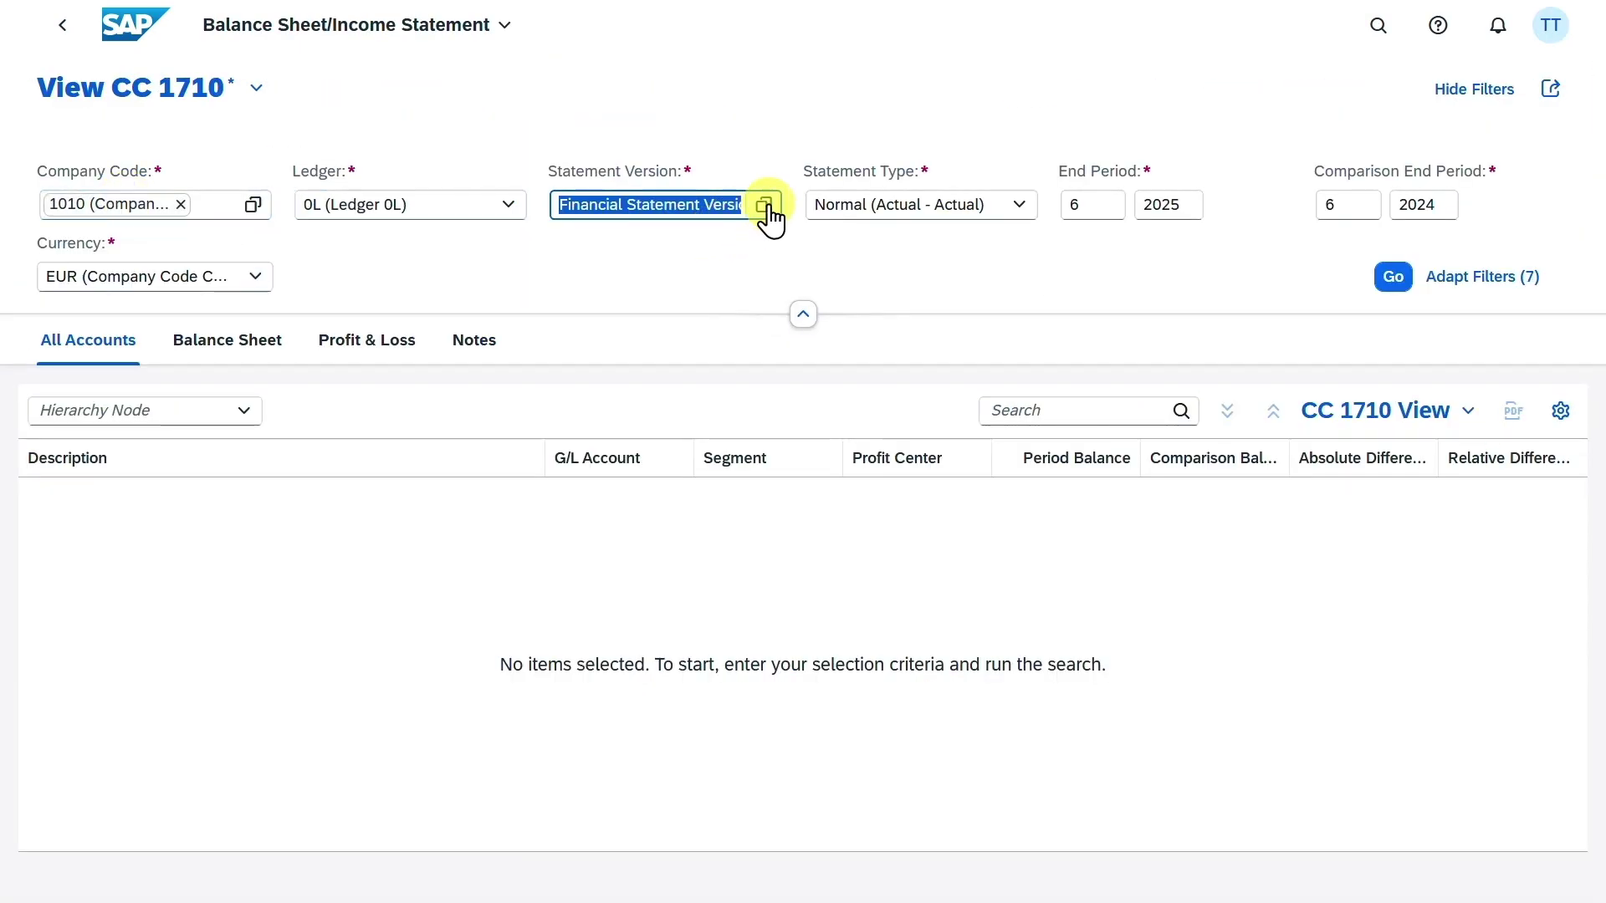
left_click(767, 208)
scroll(502, 527, "down", 10)
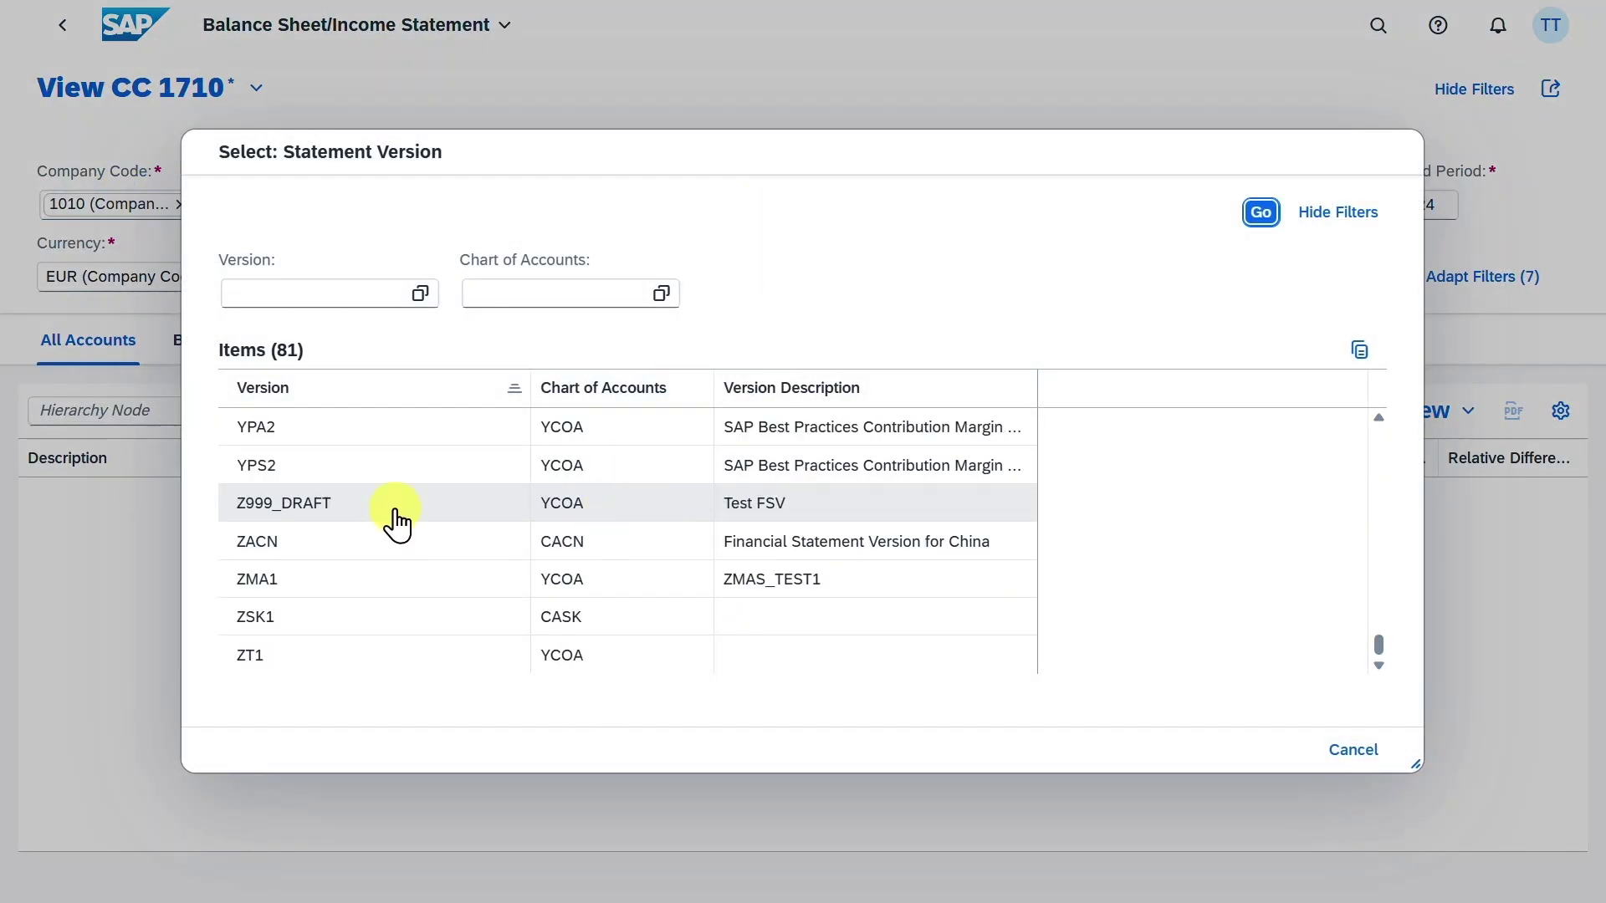
left_click(329, 506)
left_click(1392, 276)
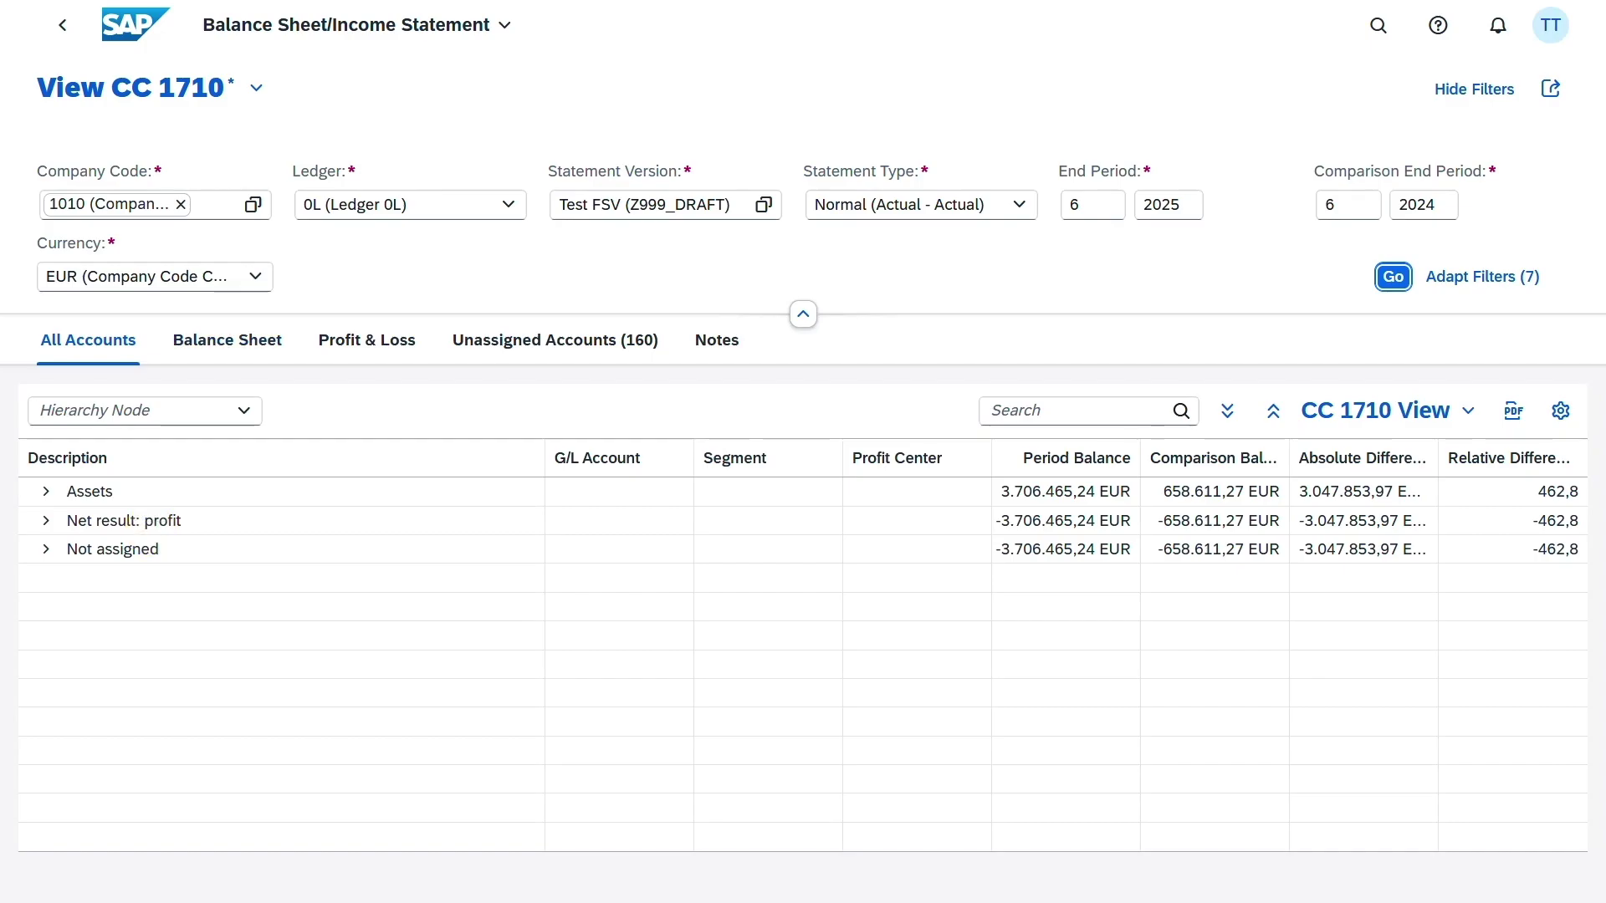
left_click(67, 25)
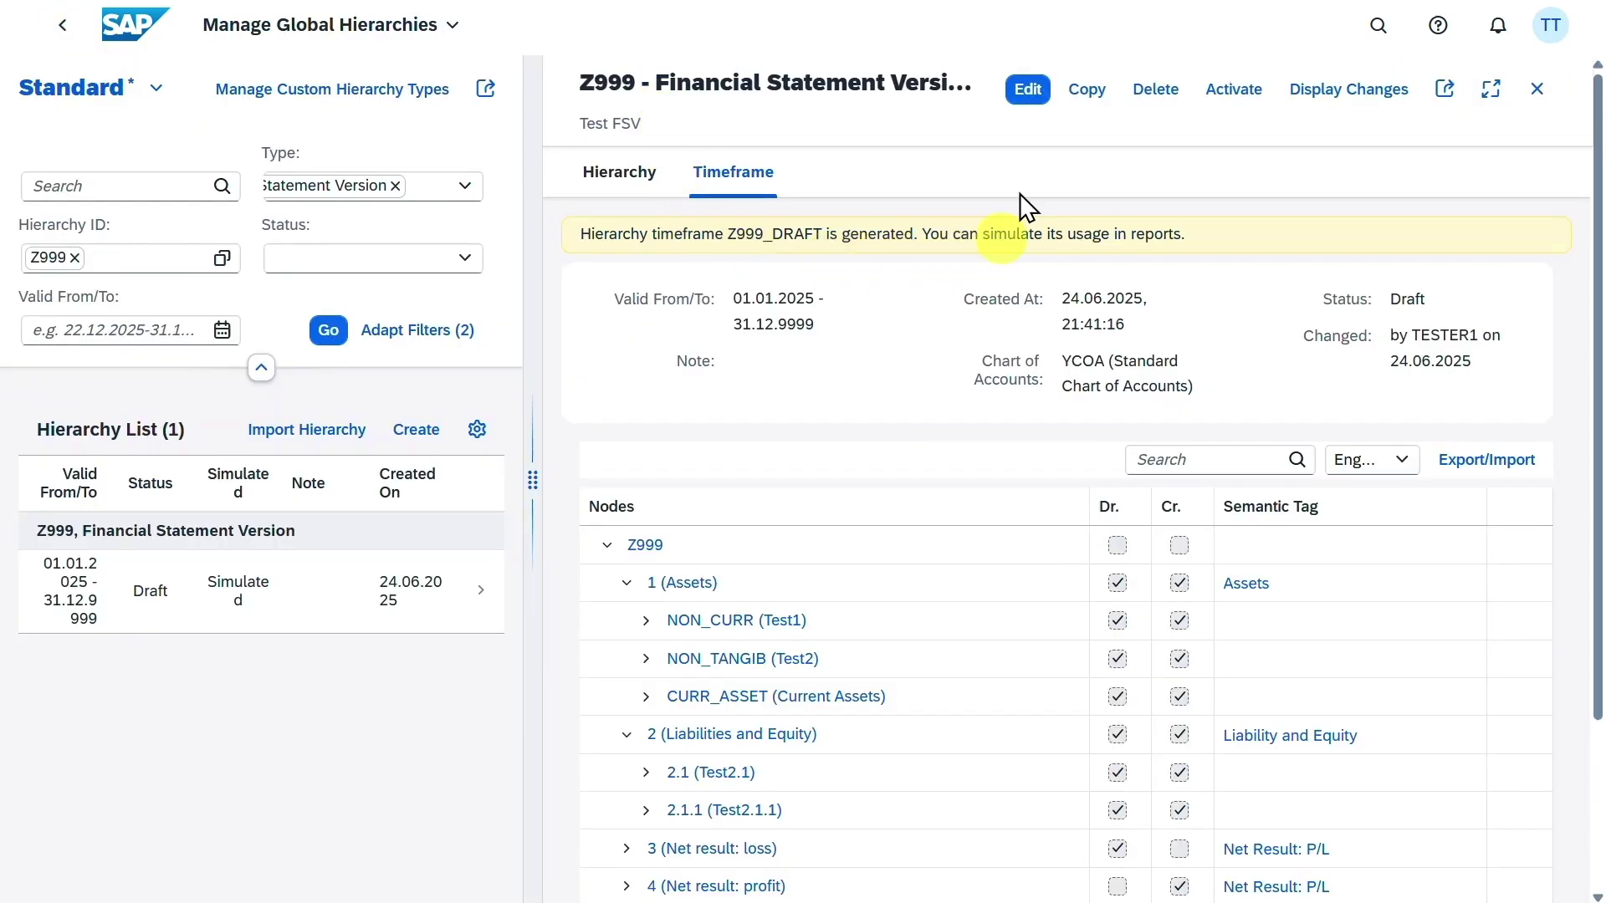